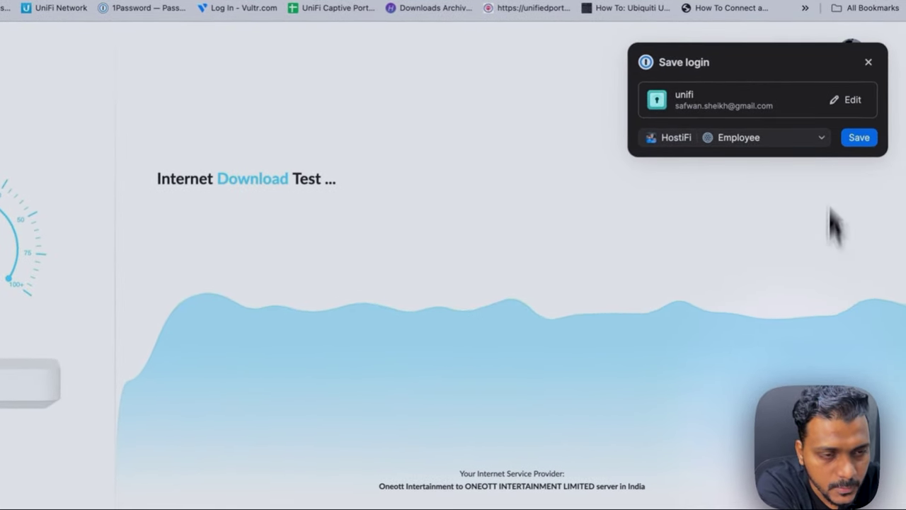
Step: Dismiss the offer to save the login and proceed past the certificate warning to the unifi console page
left_click(868, 63)
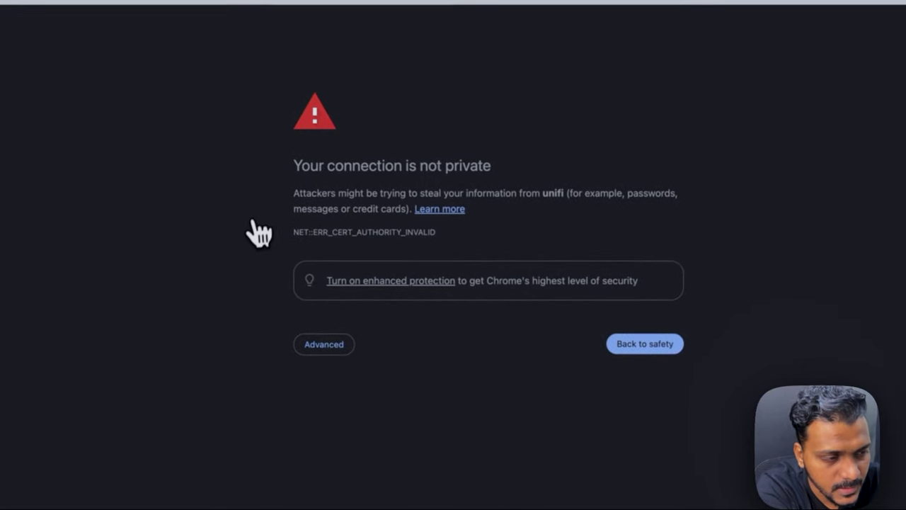
left_click(327, 346)
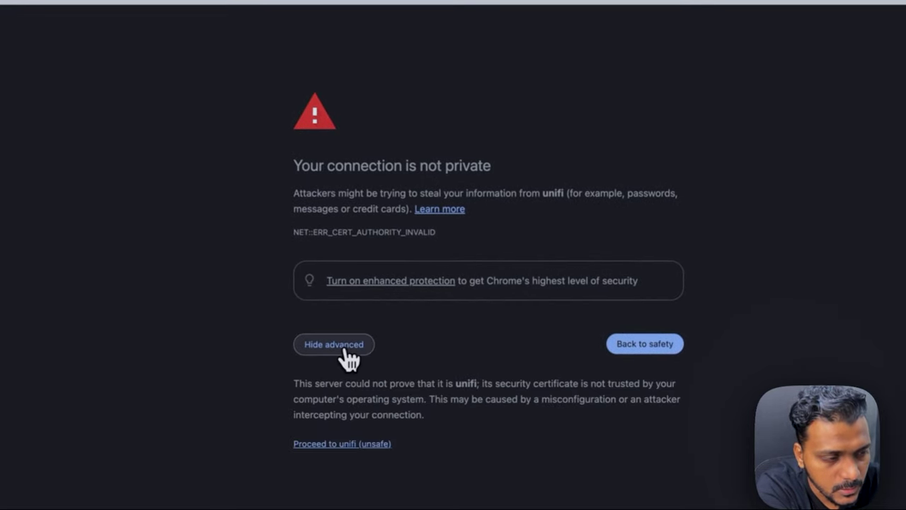
left_click(358, 440)
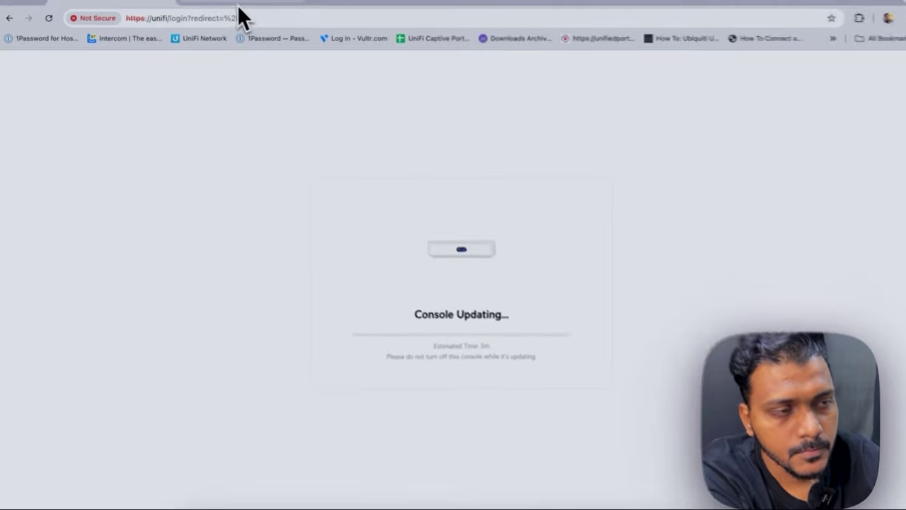
Step: Open the UniFi Site Manager at unifi.ui.com in a new browser tab
key("super+t")
type("unifi")
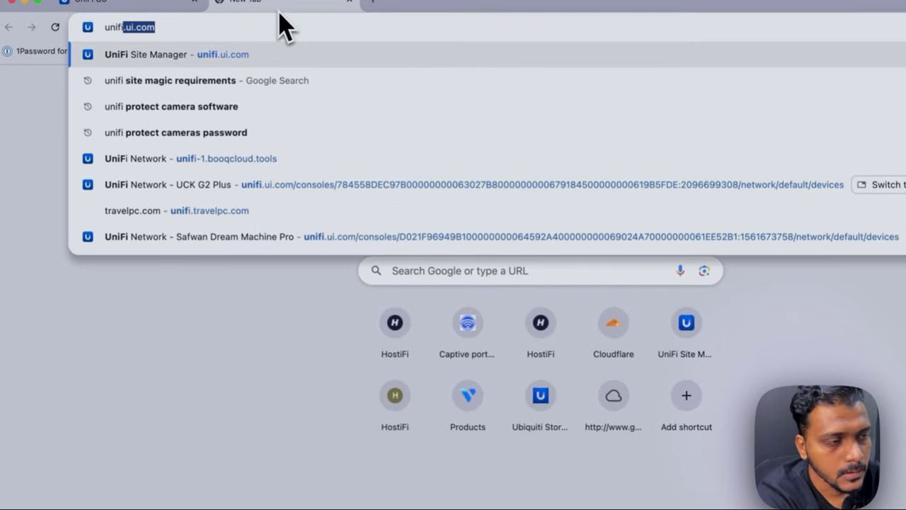
key("Return")
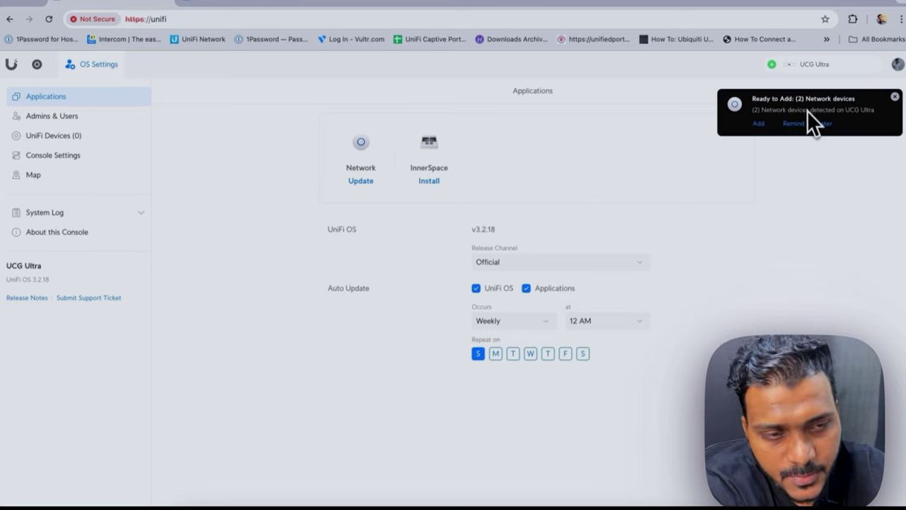
Step: Open the Network application's device list and adopt the US-8-60W switch and the UK-Ultra access point
left_click(363, 148)
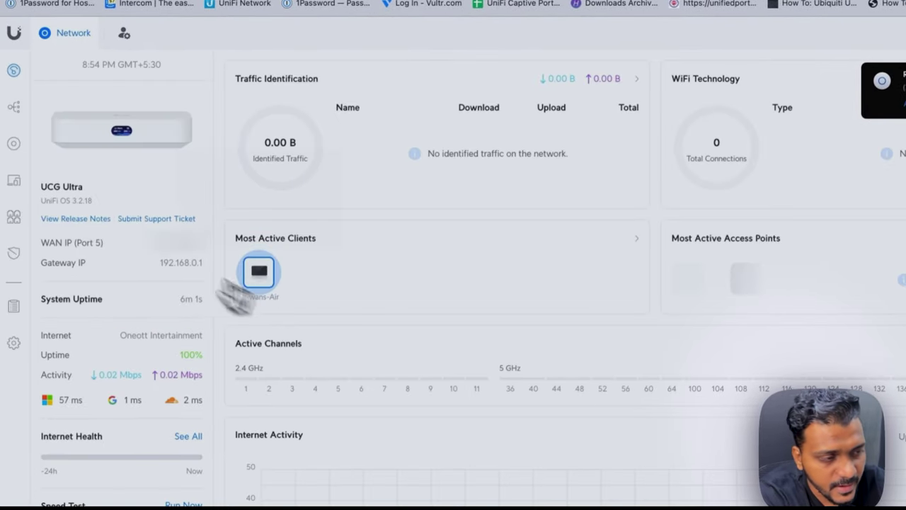
left_click(13, 144)
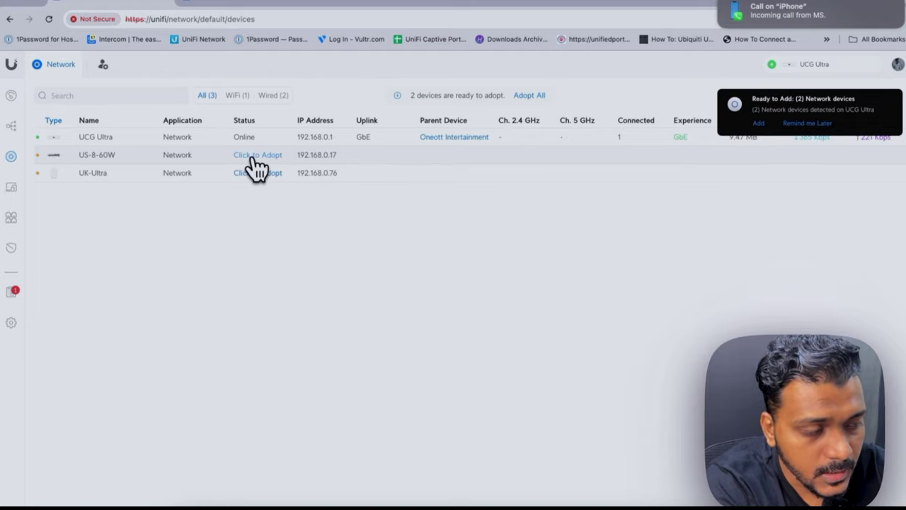
left_click(253, 156)
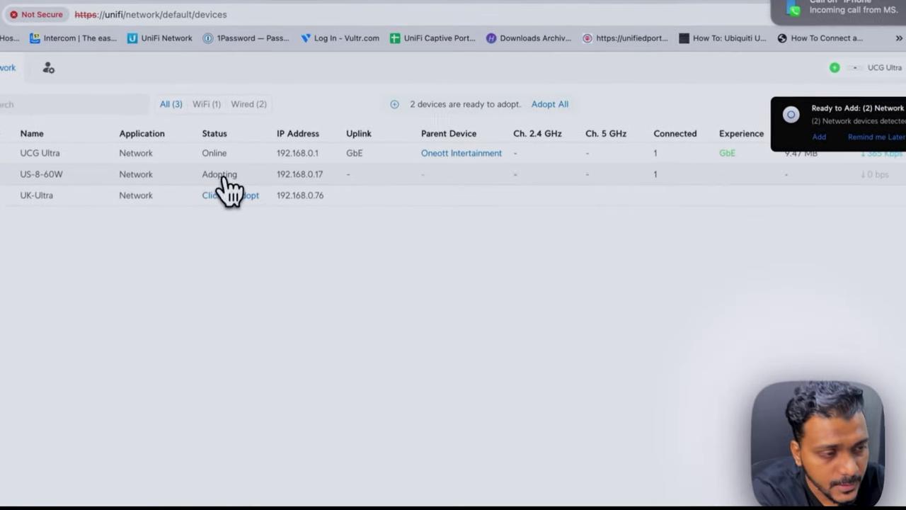
left_click(253, 173)
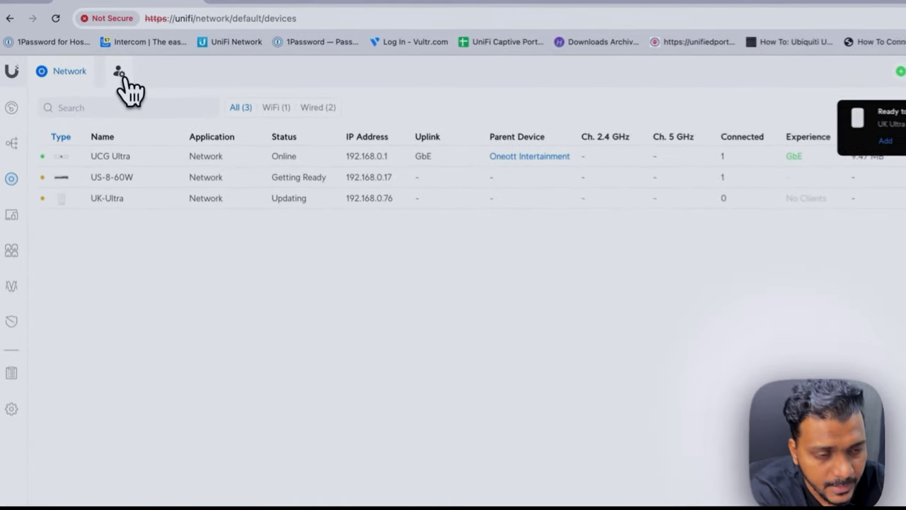
left_click(121, 74)
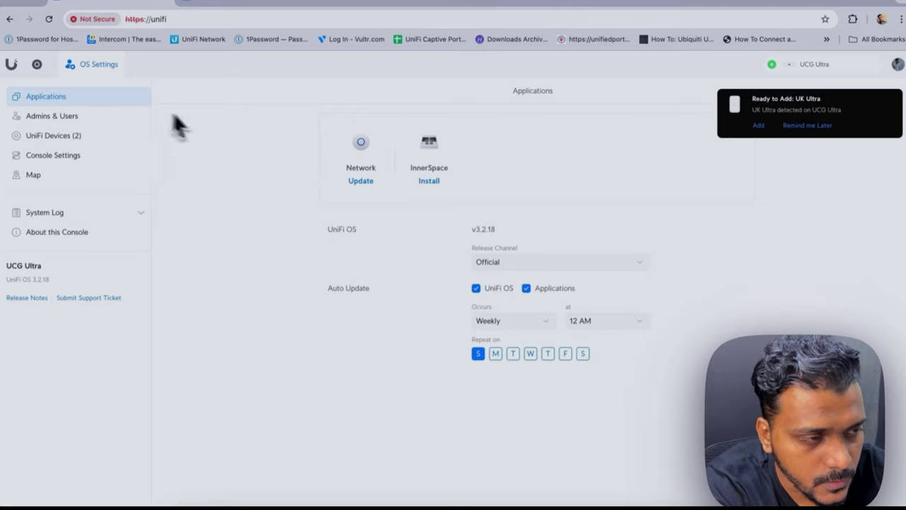
left_click(68, 68)
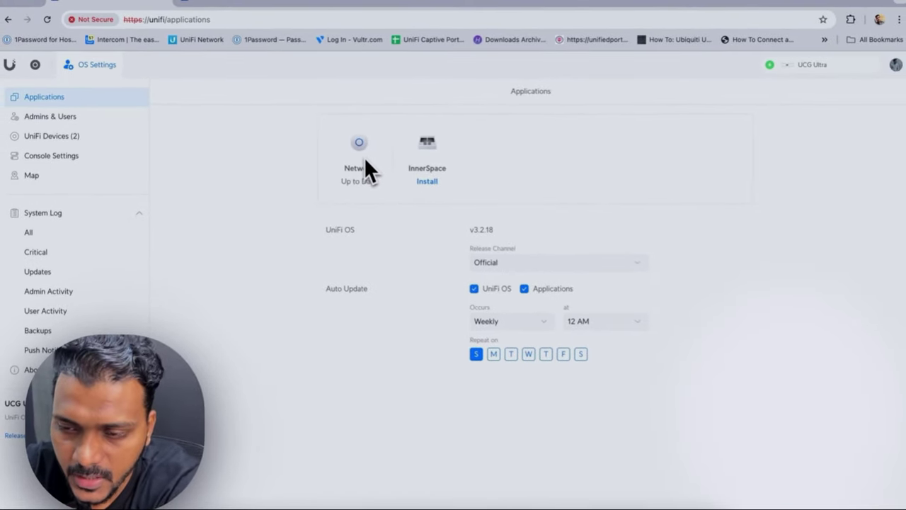
left_click(363, 156)
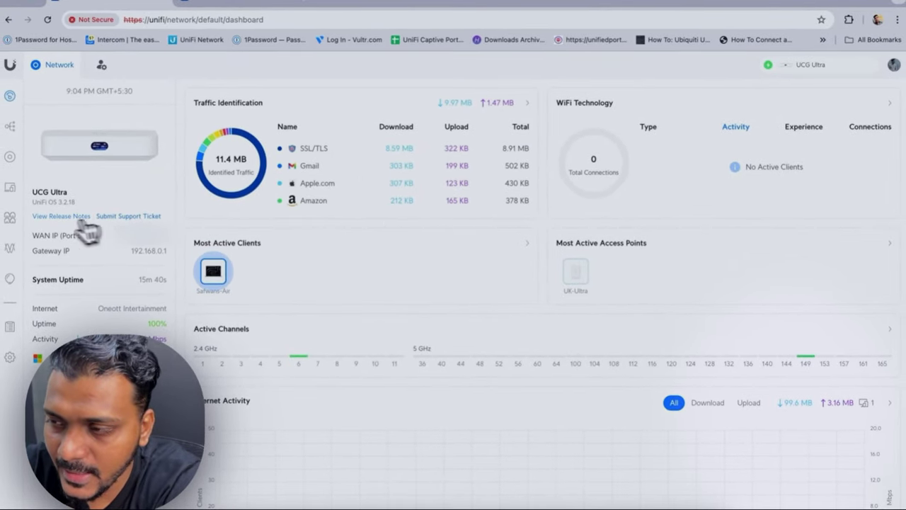
left_click(9, 159)
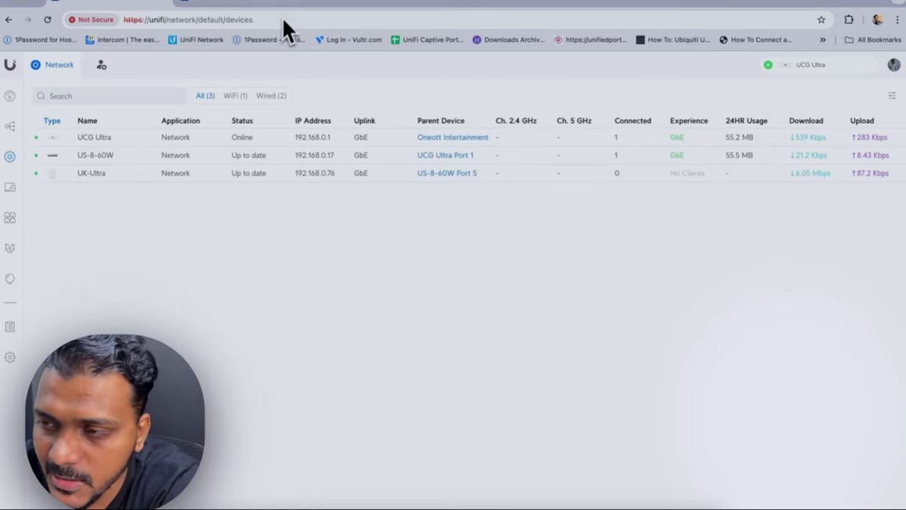
Step: Open the UniFi Tech Specs site in a new tab and bring up the Cloud Gateway Ultra page under UniFi Cloud Gateways
left_click(324, 4)
type("techspecs.ui.com/unifi/accessories?subcategory=accessories-poe-power&view=list")
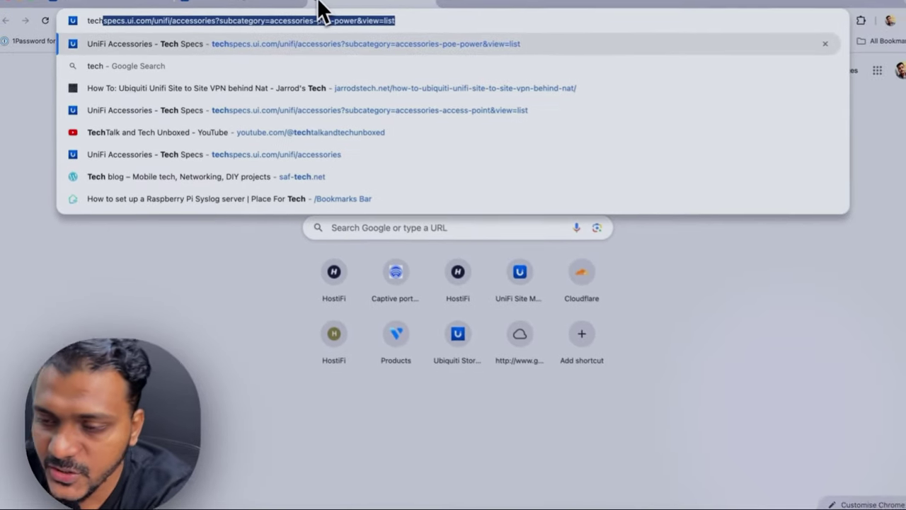
key("Return")
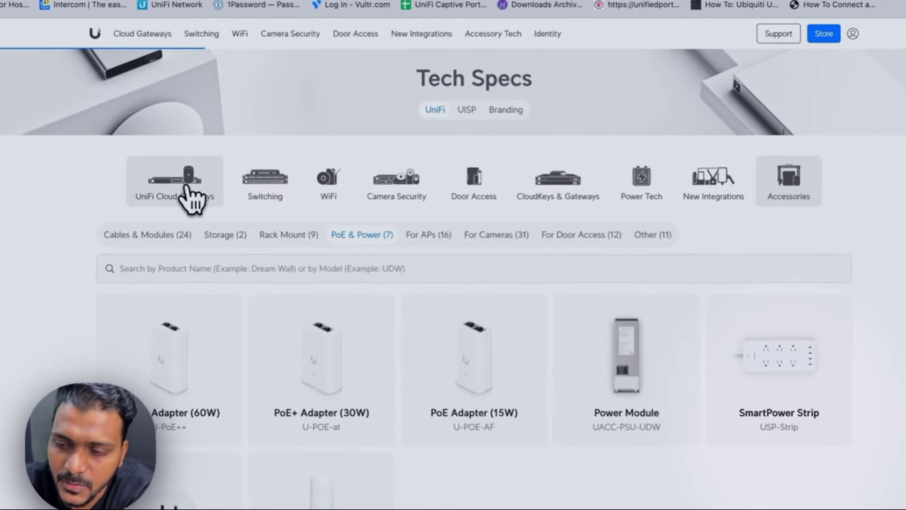
left_click(200, 188)
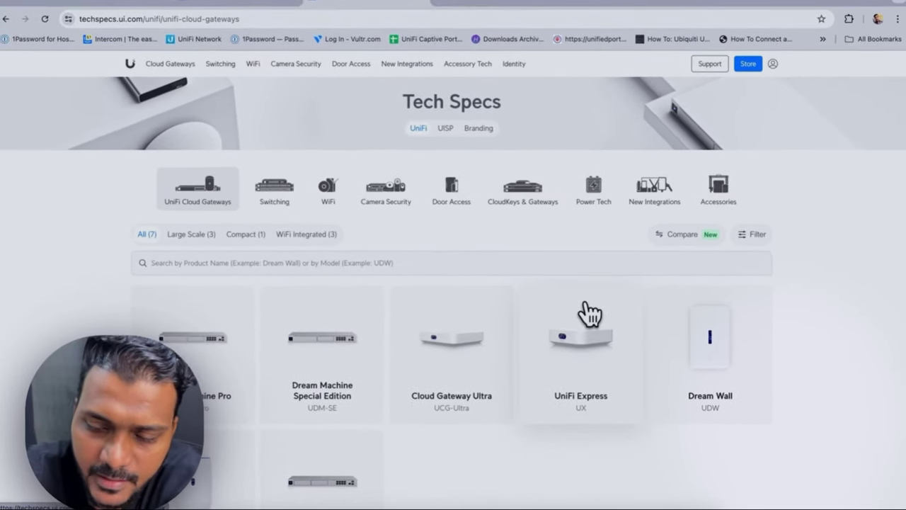
scroll(590, 313, "down", 2)
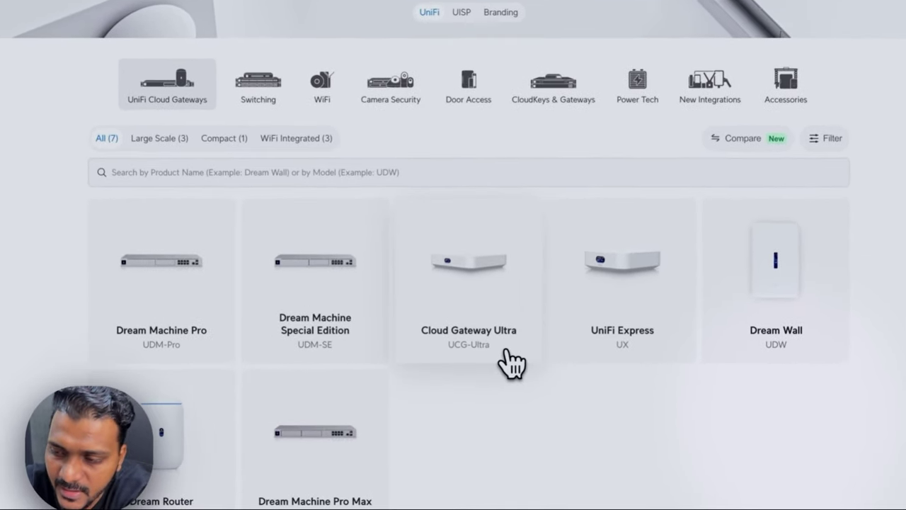
left_click(511, 363)
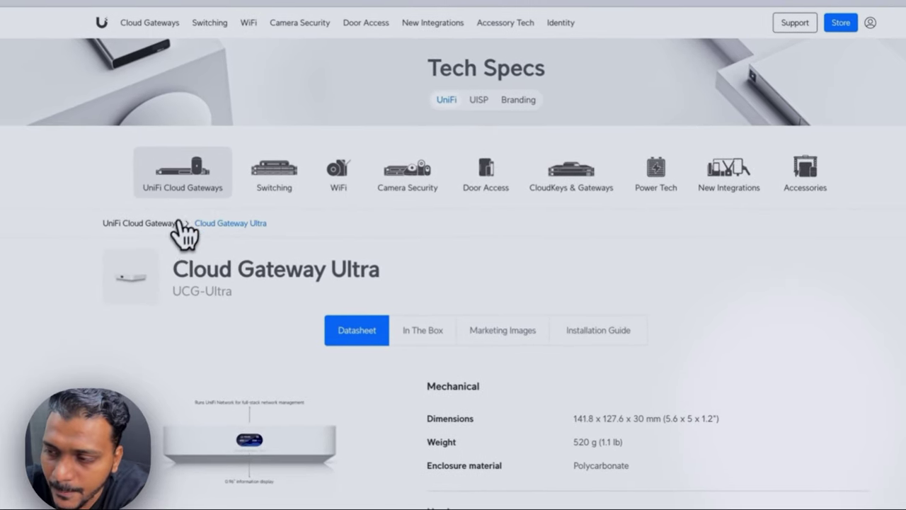
Step: Compare the UniFi Cloud Gateways side by side, reviewing dimensions, ports, IDS/IPS throughput and features
left_click(157, 206)
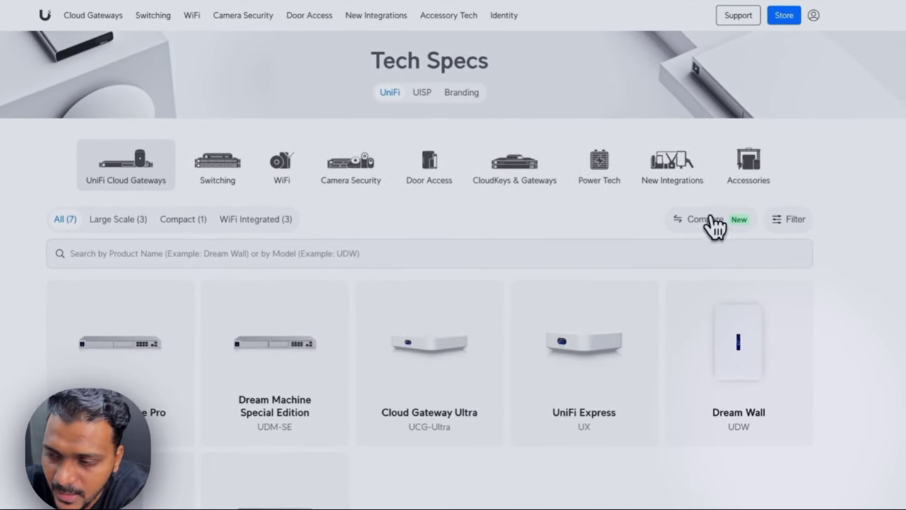
left_click(751, 226)
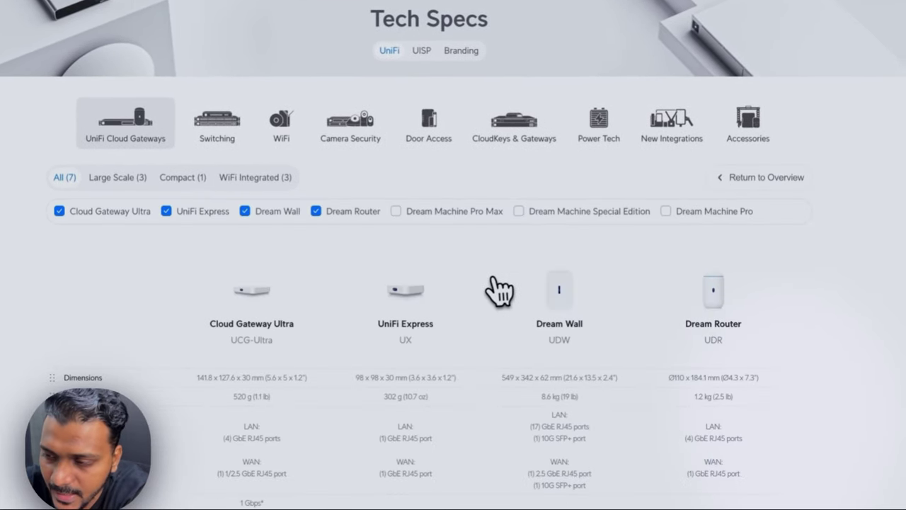
scroll(374, 394, "down", 3)
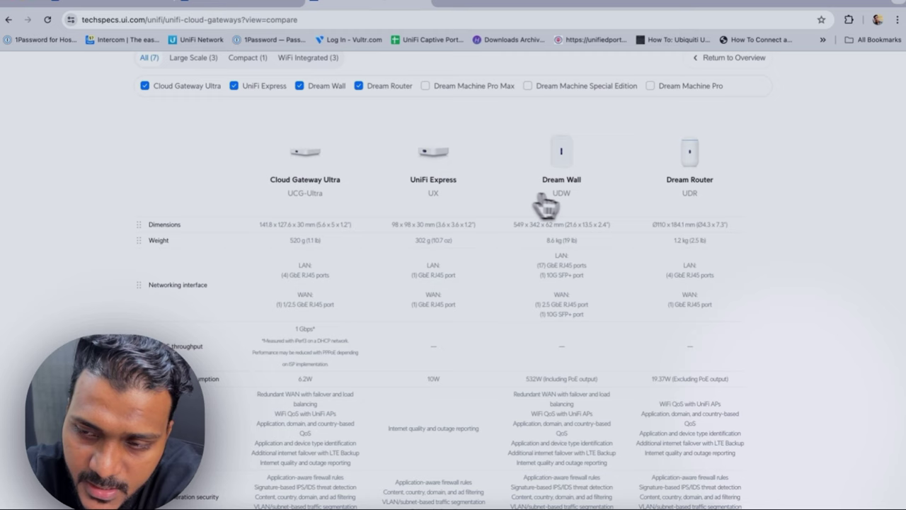
scroll(679, 205, "down", 1)
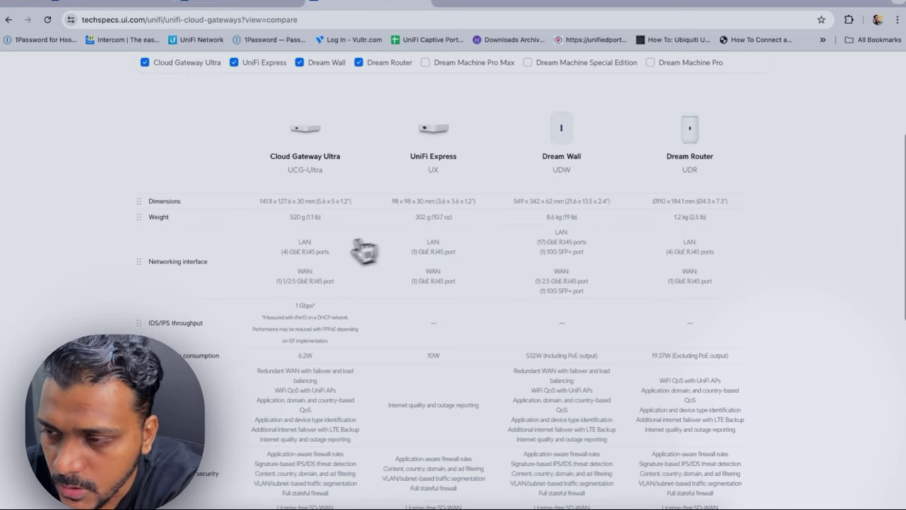
scroll(292, 167, "up", 3)
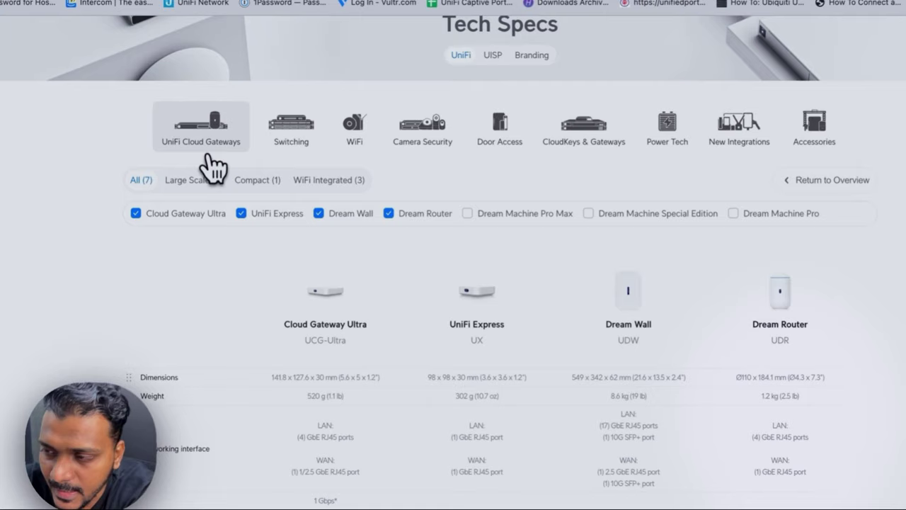
scroll(213, 165, "up", 1)
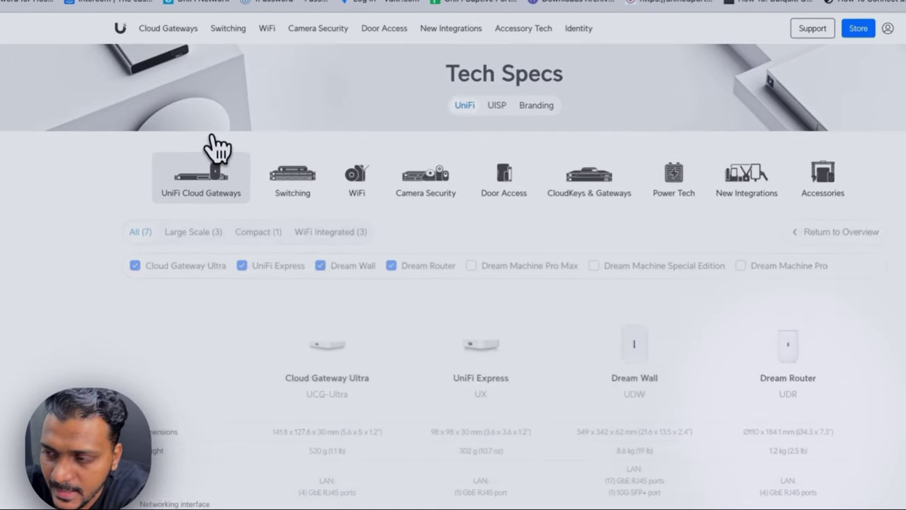
Step: Return to the Cloud Gateway Ultra datasheet and review its mechanical and hardware specifications
left_click(211, 163)
left_click(499, 386)
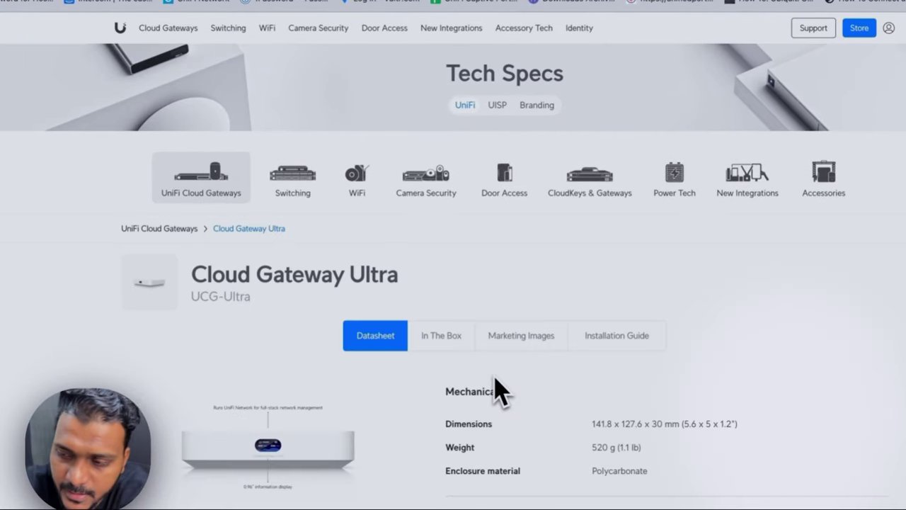
scroll(496, 385, "down", 2)
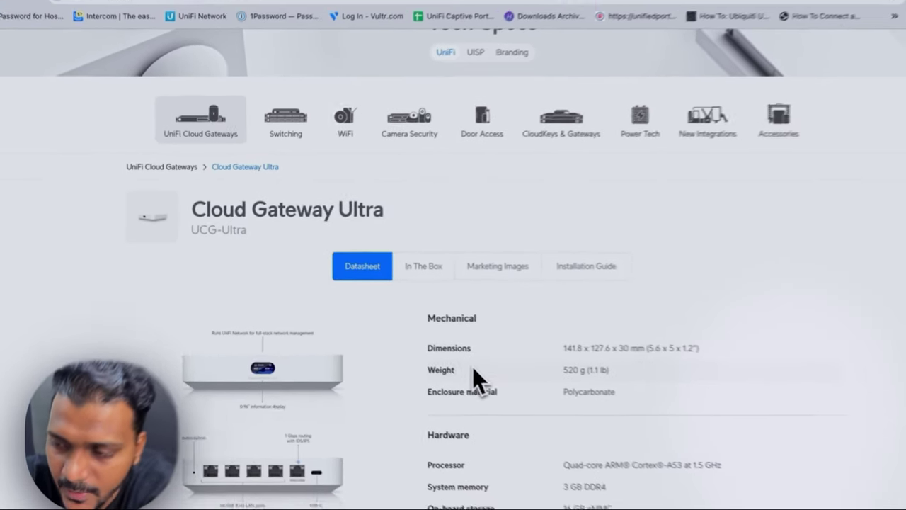
scroll(383, 365, "down", 2)
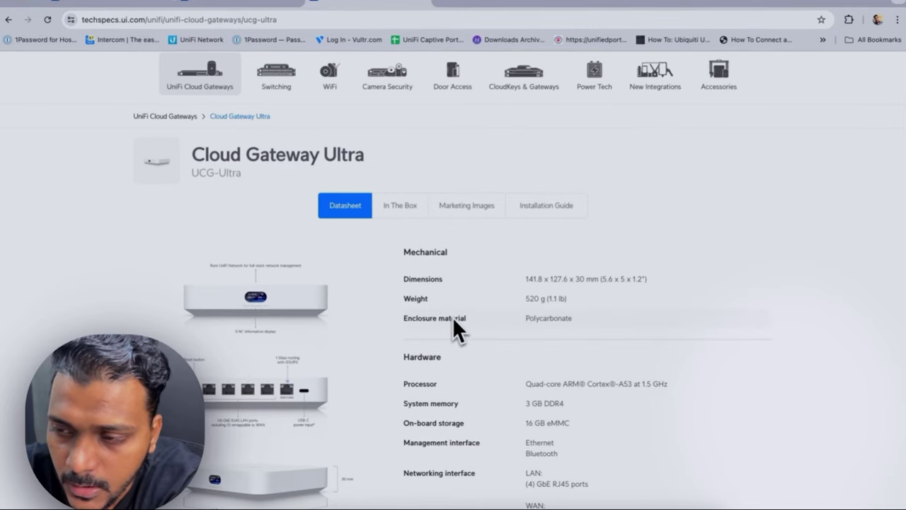
scroll(505, 329, "down", 2)
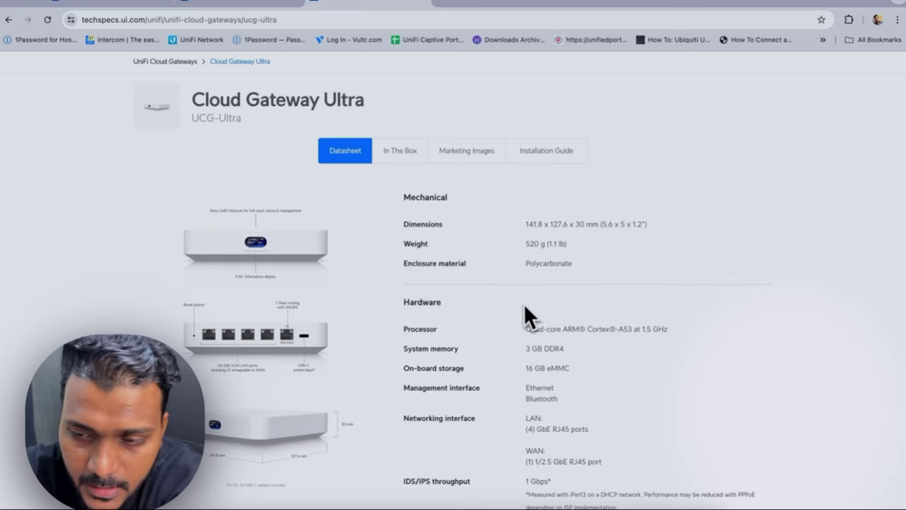
scroll(524, 306, "down", 1)
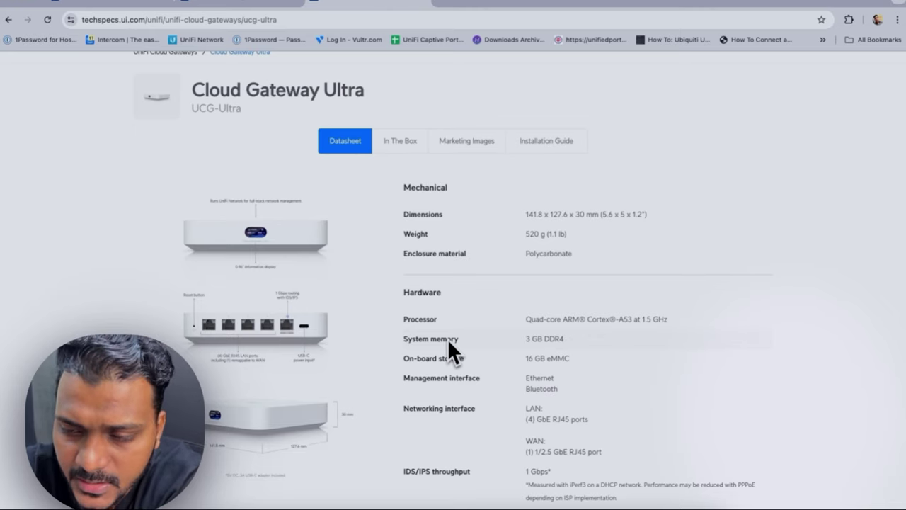
Step: Examine the Cloud Gateway Ultra's display and port diagrams along with its memory, storage and networking interface specifications
mouse_move(401, 283)
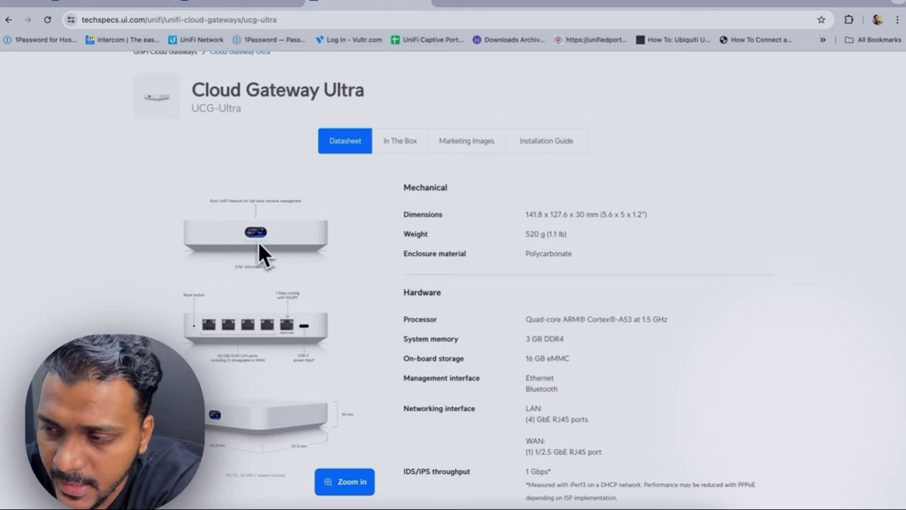
scroll(259, 254, "up", 3)
scroll(257, 240, "up", 1)
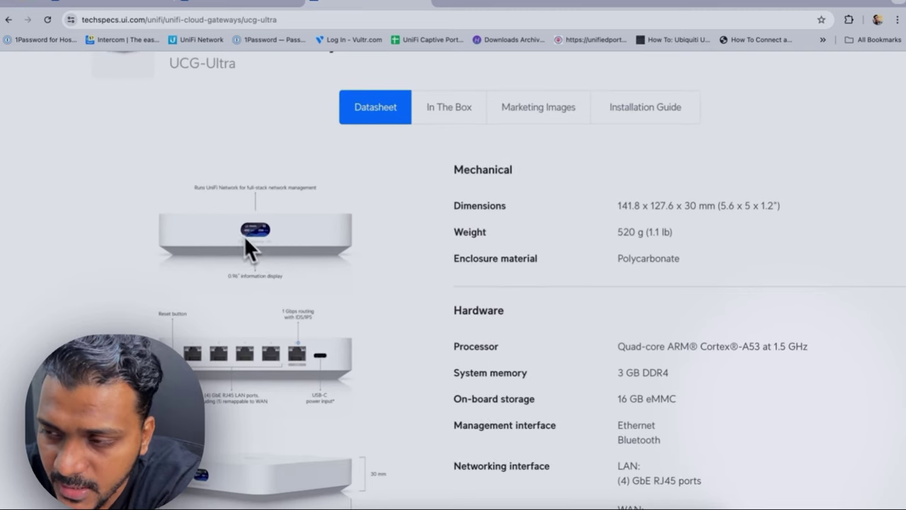
scroll(262, 247, "down", 3)
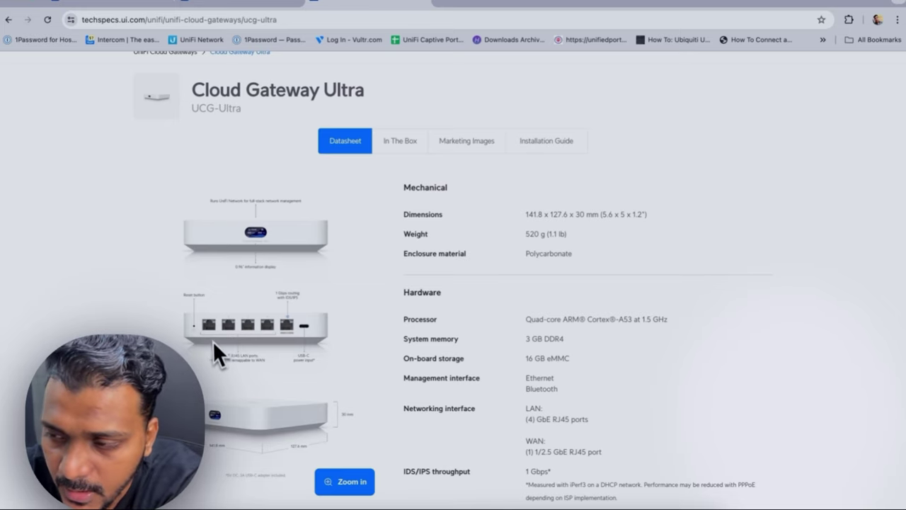
scroll(521, 329, "down", 1)
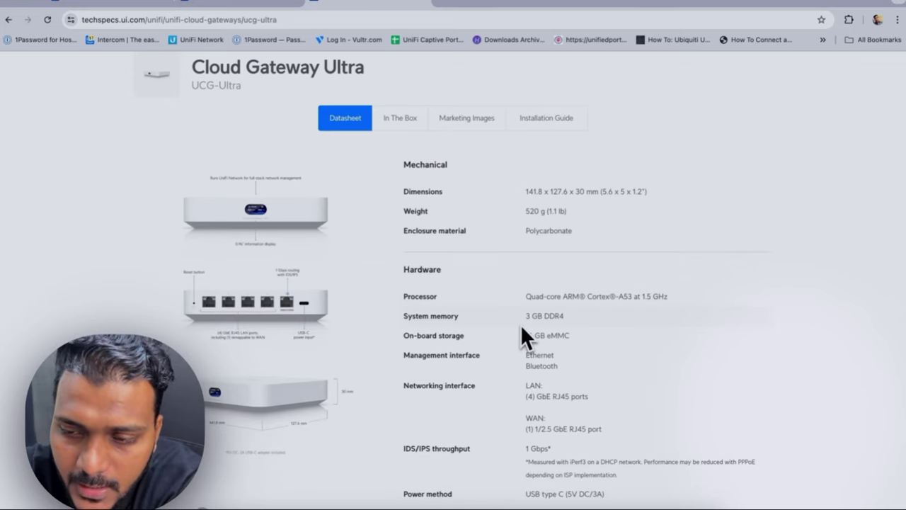
scroll(522, 328, "down", 1)
mouse_move(318, 260)
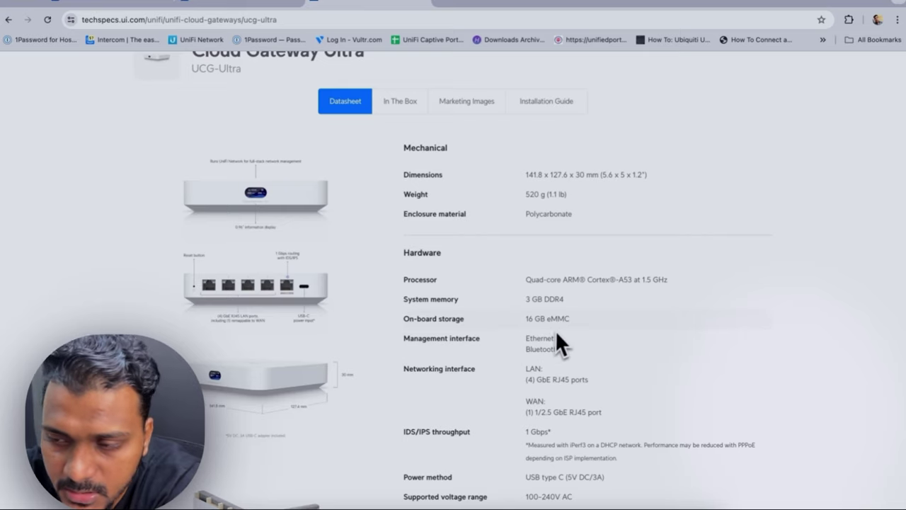
scroll(464, 357, "down", 1)
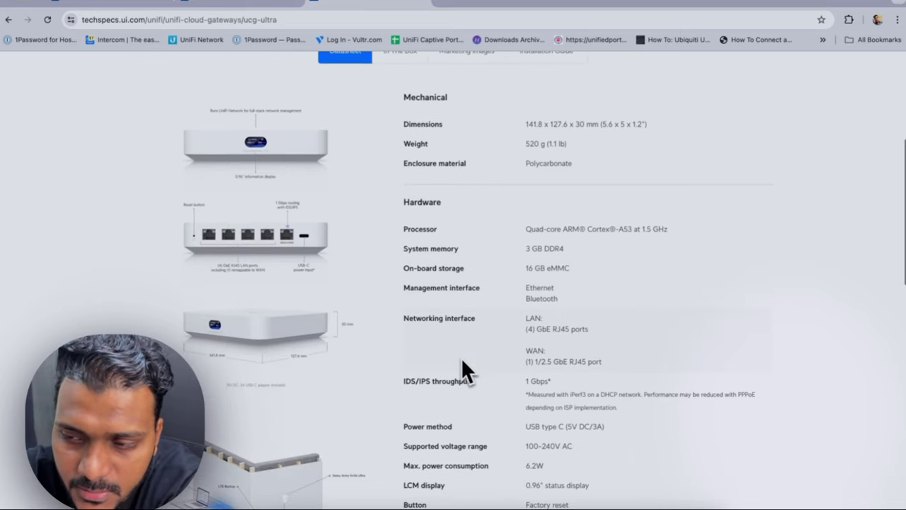
Step: Examine the Cloud Gateway Ultra's management interface, LAN and WAN ports, and IDS/IPS throughput in the hardware specifications
double_click(535, 289)
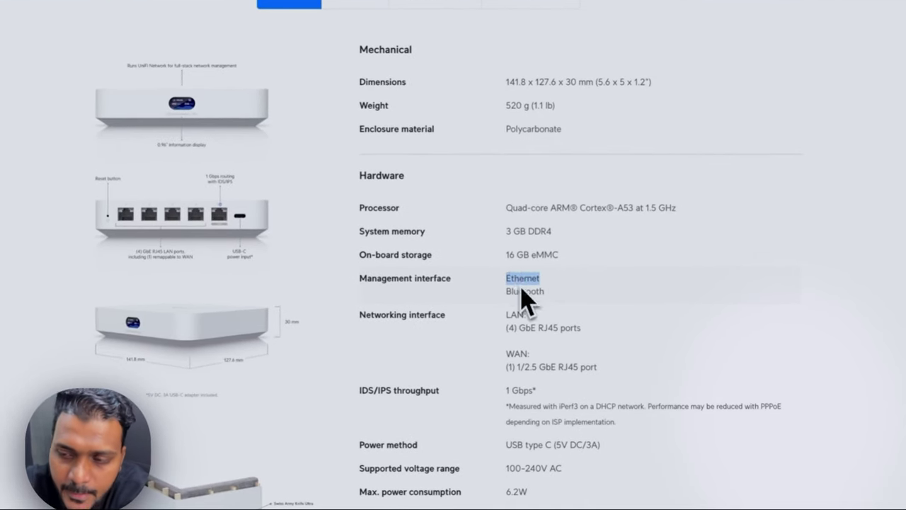
left_click(523, 291)
double_click(524, 291)
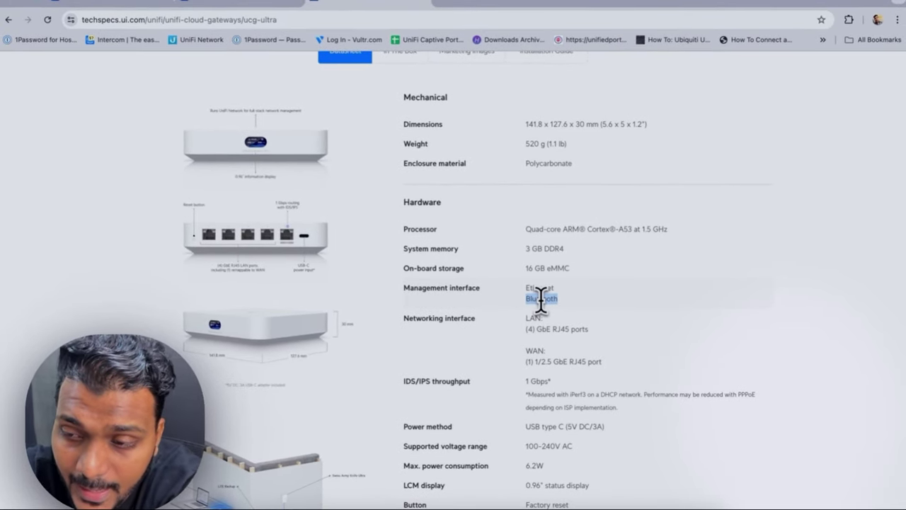
left_click(467, 356)
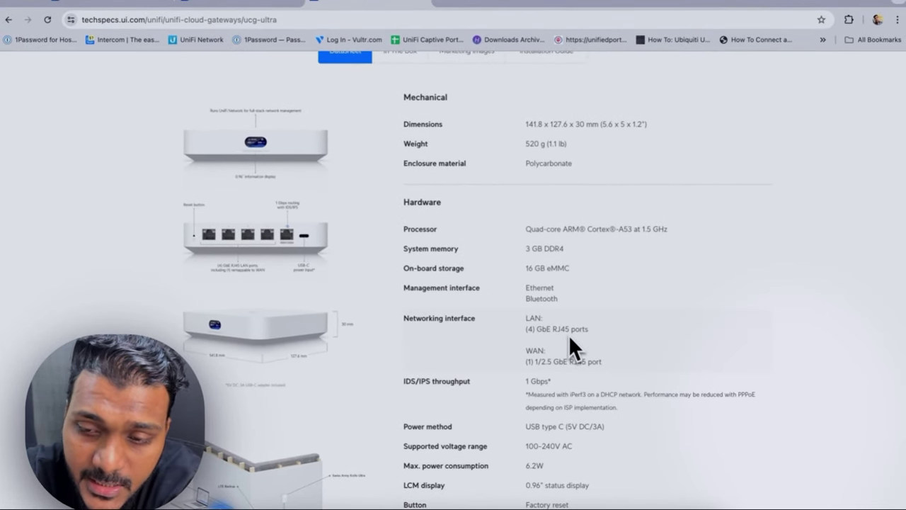
scroll(590, 347, "down", 1)
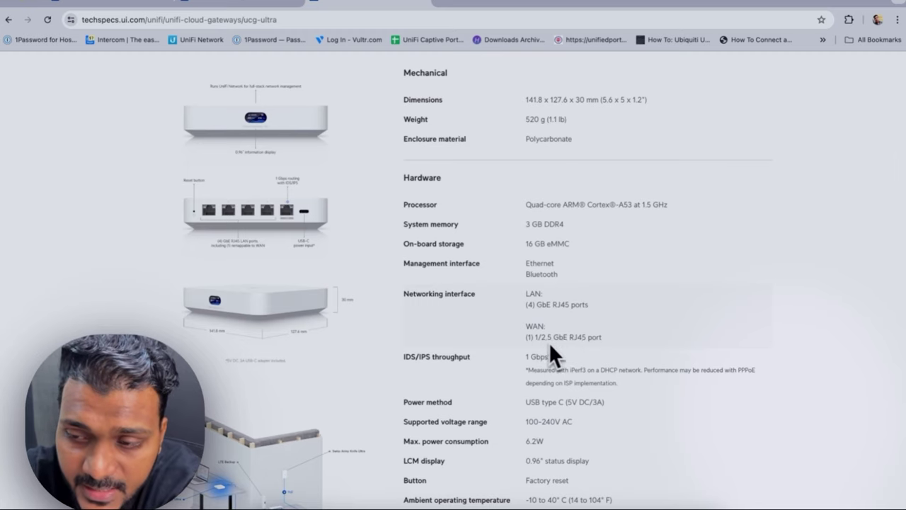
scroll(608, 347, "down", 1)
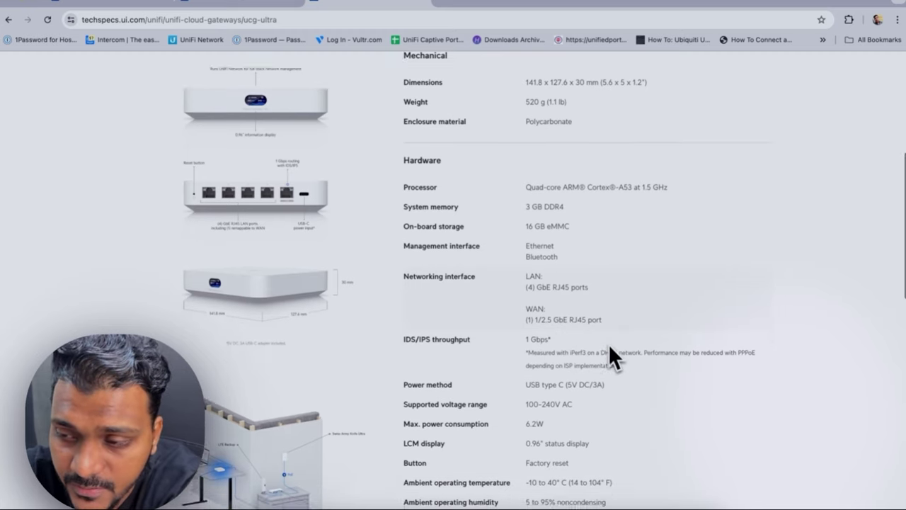
scroll(610, 348, "down", 2)
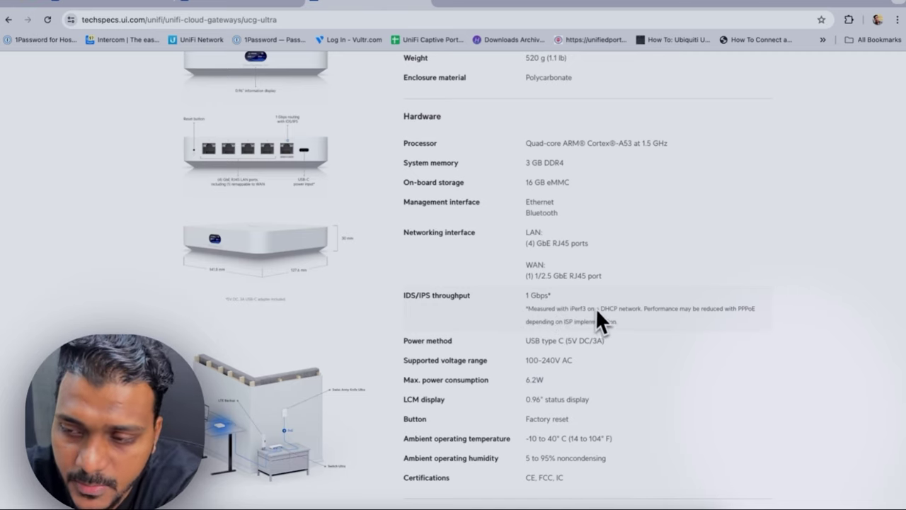
Step: Review the datasheet's power, display, button and environmental specifications, along with the gateway features, and return to the page's beginning
scroll(599, 318, "down", 2)
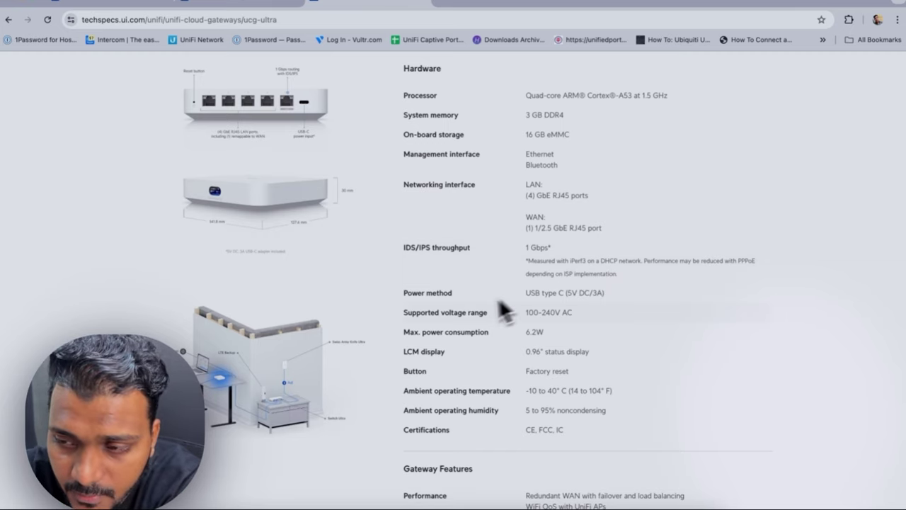
scroll(595, 314, "down", 1)
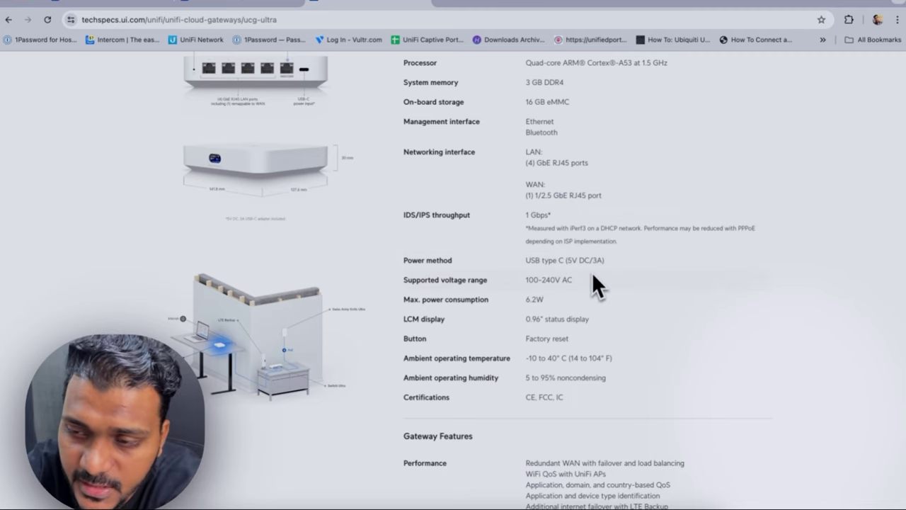
scroll(592, 279, "down", 1)
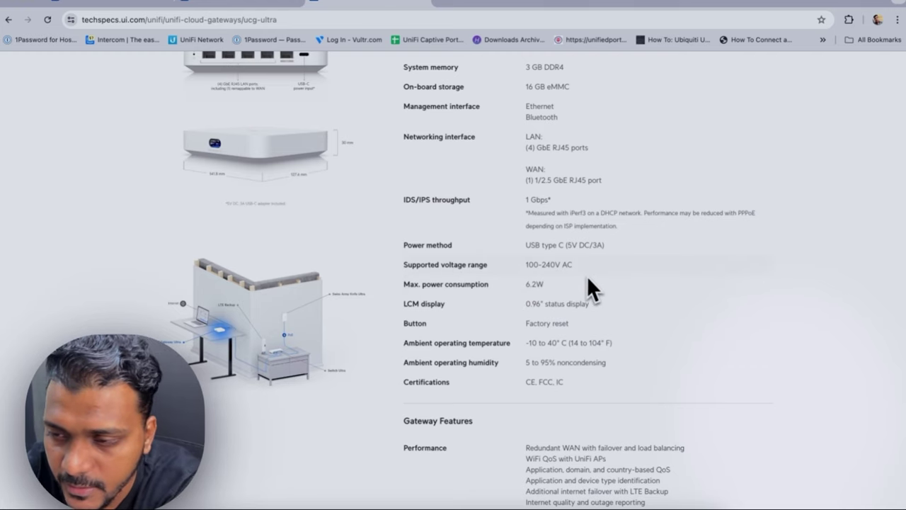
scroll(590, 276, "down", 1)
scroll(592, 278, "down", 1)
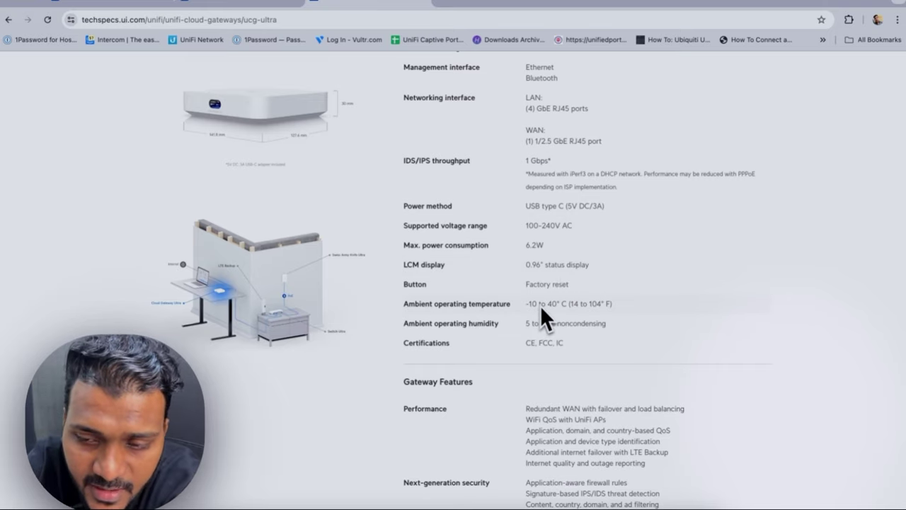
scroll(541, 308, "down", 5)
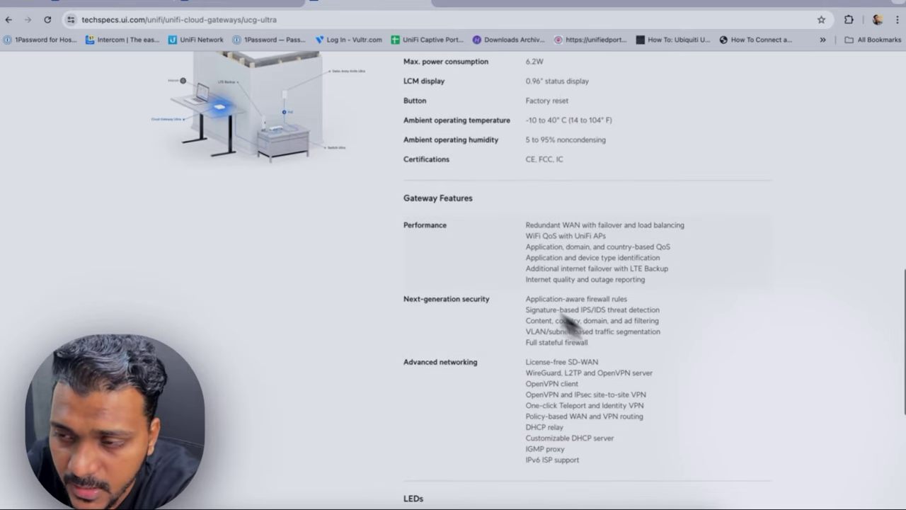
scroll(504, 230, "down", 8)
scroll(504, 231, "up", 15)
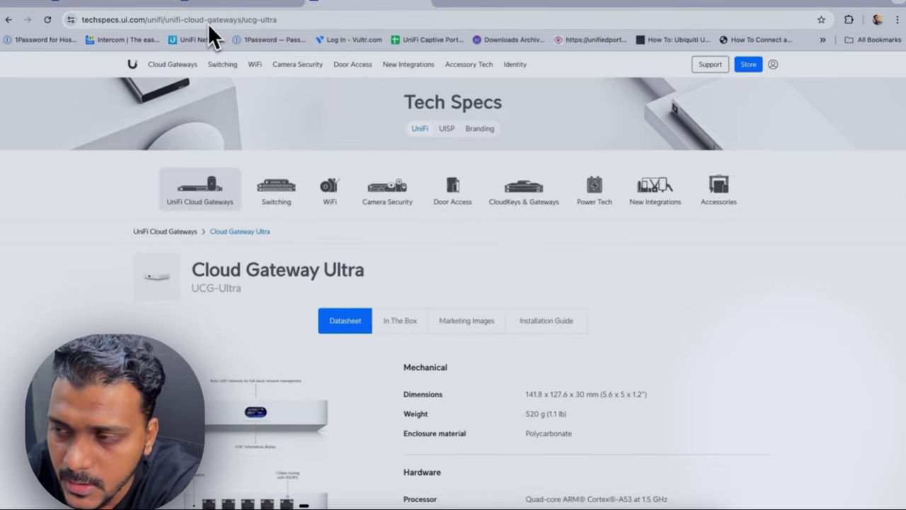
left_click(134, 6)
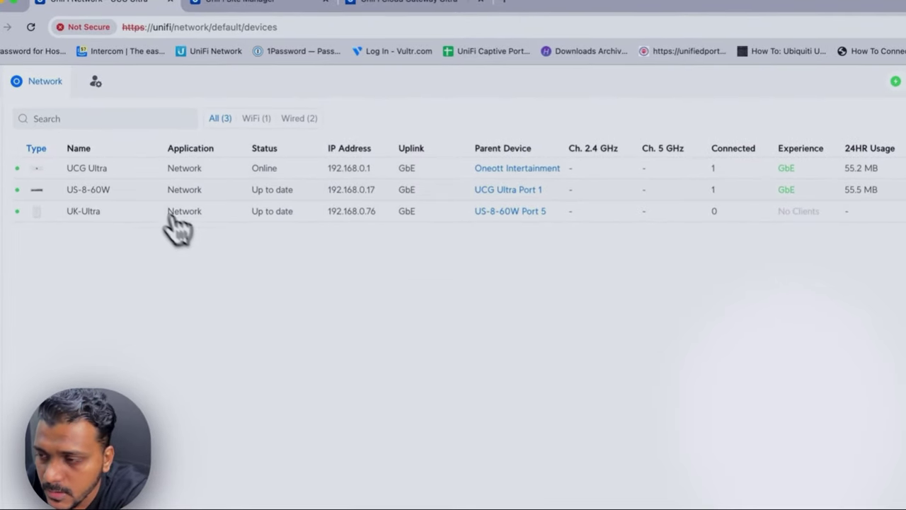
left_click(125, 170)
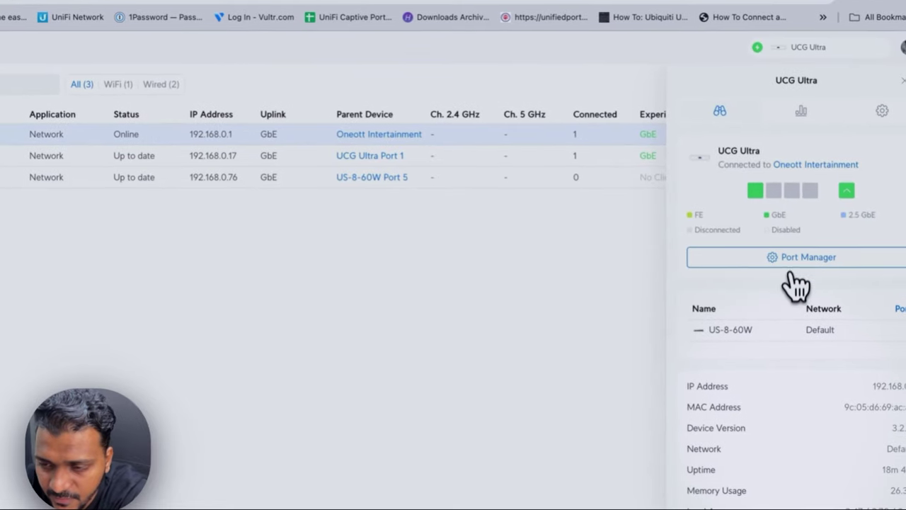
scroll(797, 283, "down", 2)
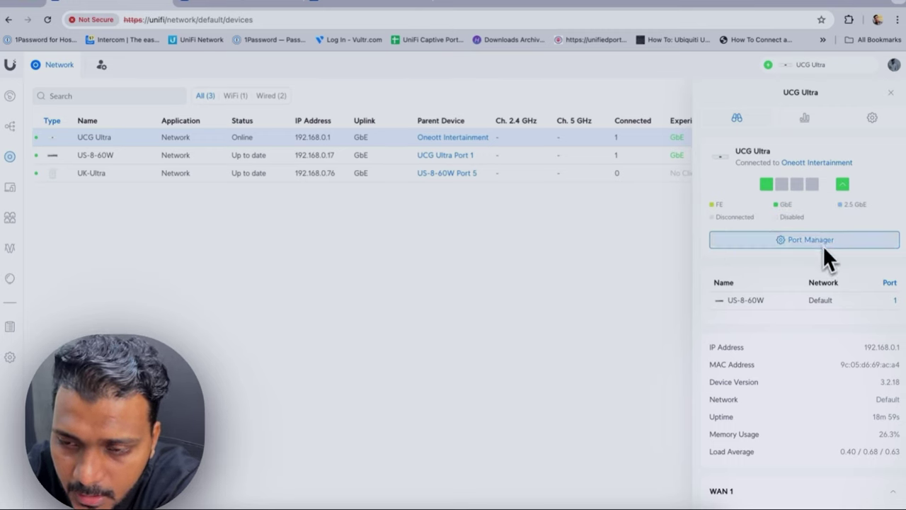
scroll(804, 329, "down", 1)
scroll(803, 333, "down", 4)
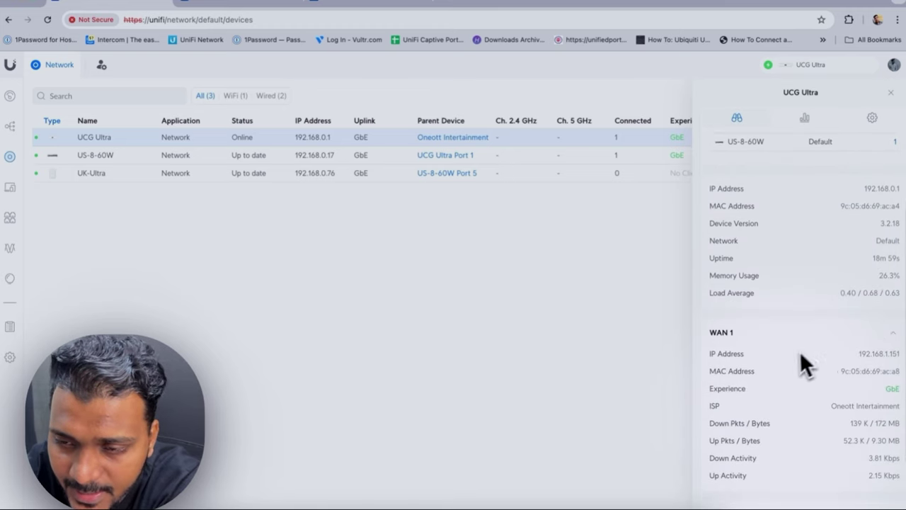
scroll(791, 356, "down", 4)
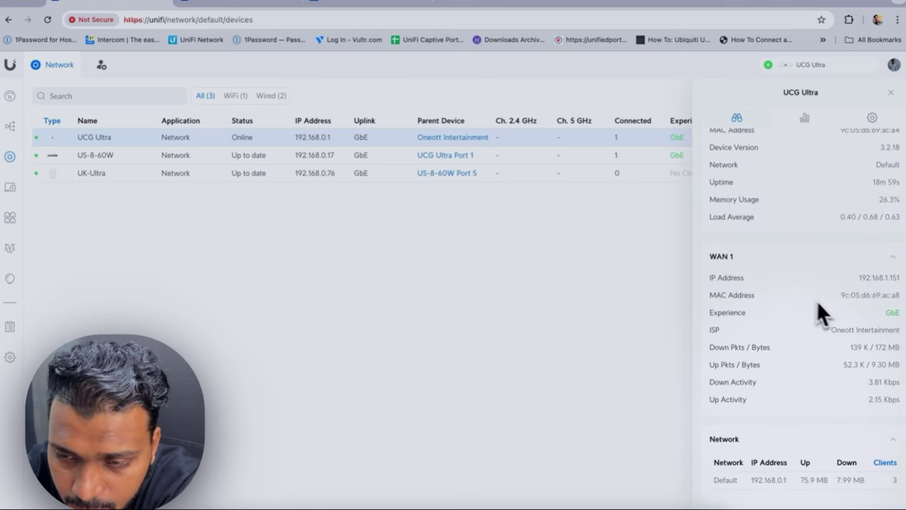
scroll(799, 239, "up", 2)
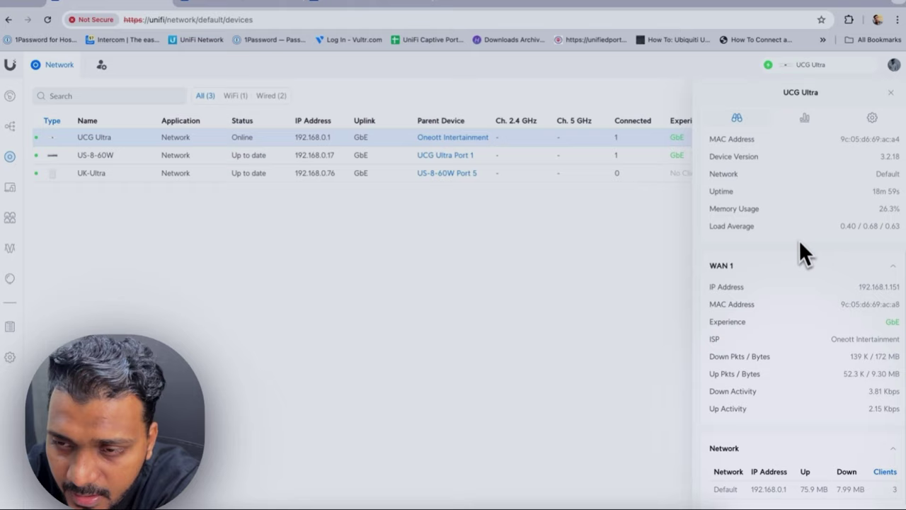
Step: Inspect the UCG Ultra's history and system performance graph, as well as its device settings
left_click(804, 117)
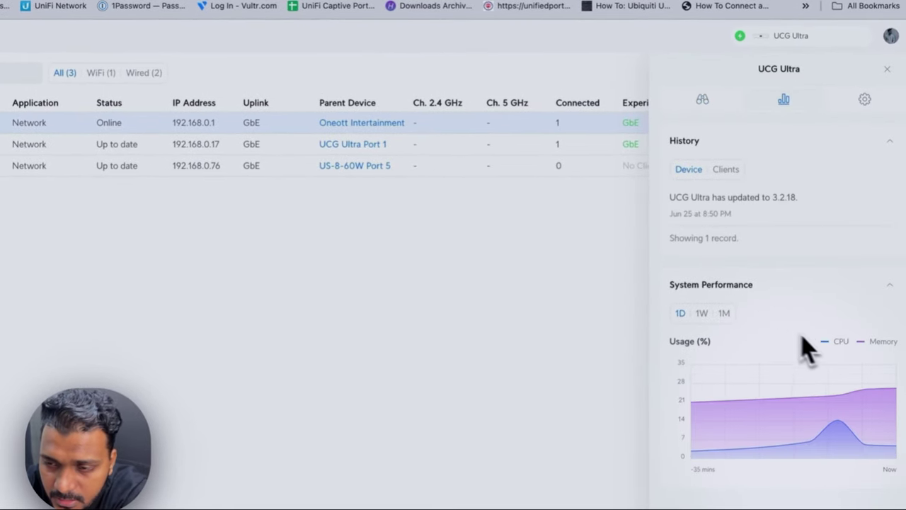
mouse_move(846, 440)
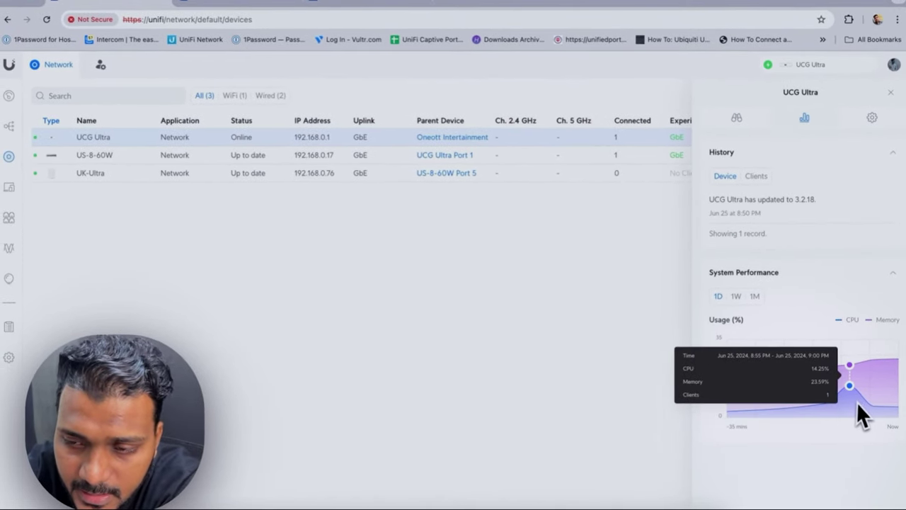
left_click(871, 118)
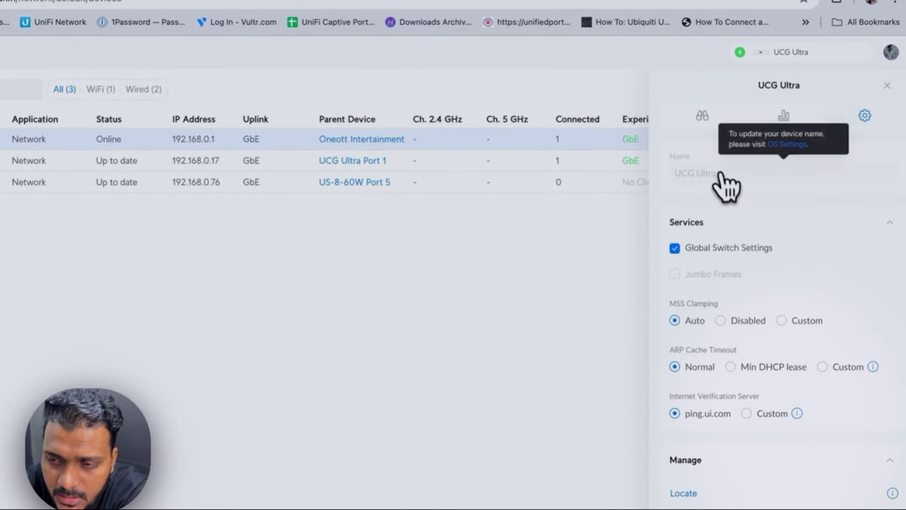
mouse_move(768, 284)
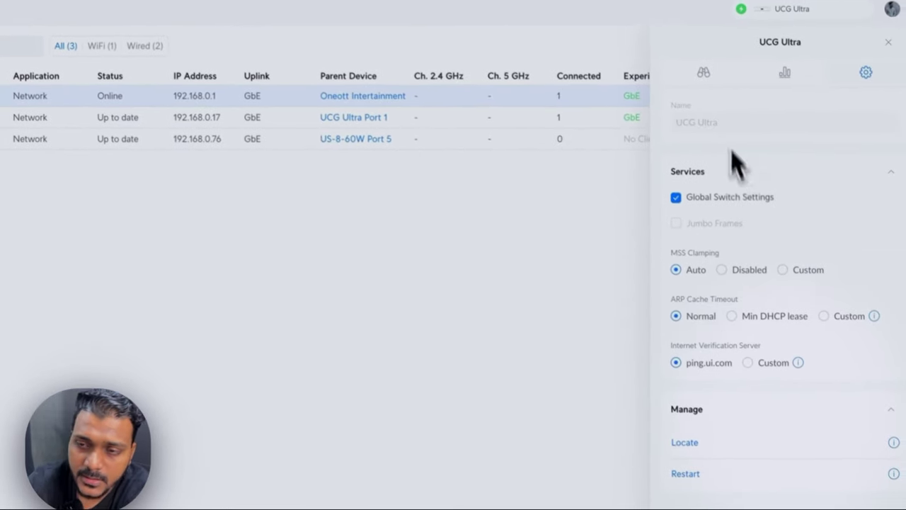
Step: Bring up the UCG Ultra's Port Manager and inspect the configuration options for Port 4
left_click(703, 70)
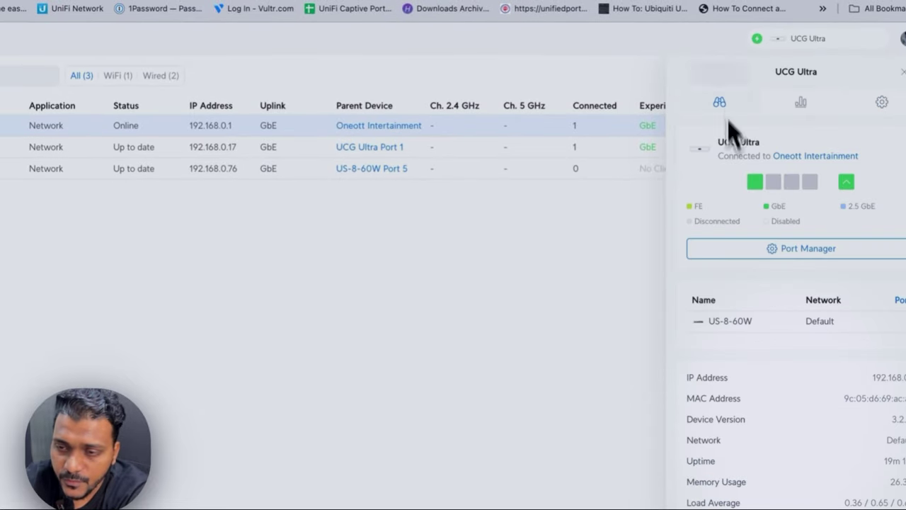
left_click(808, 251)
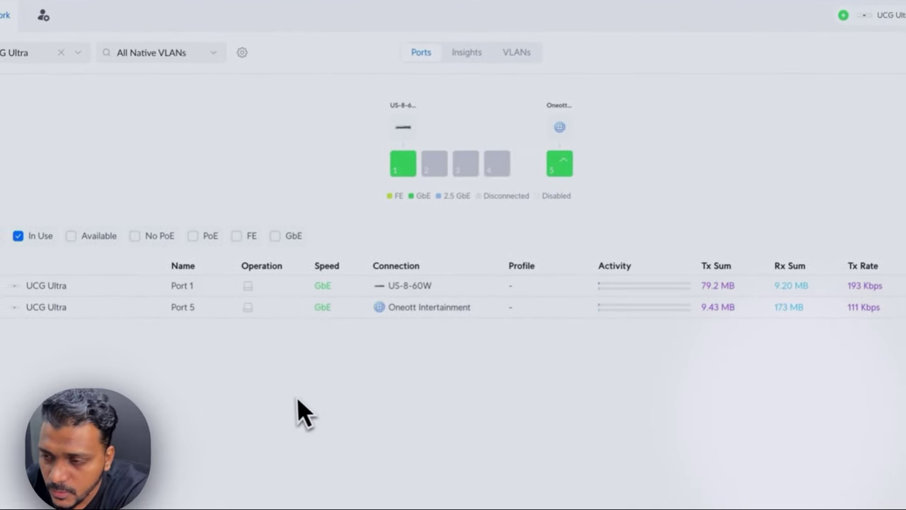
left_click(482, 169)
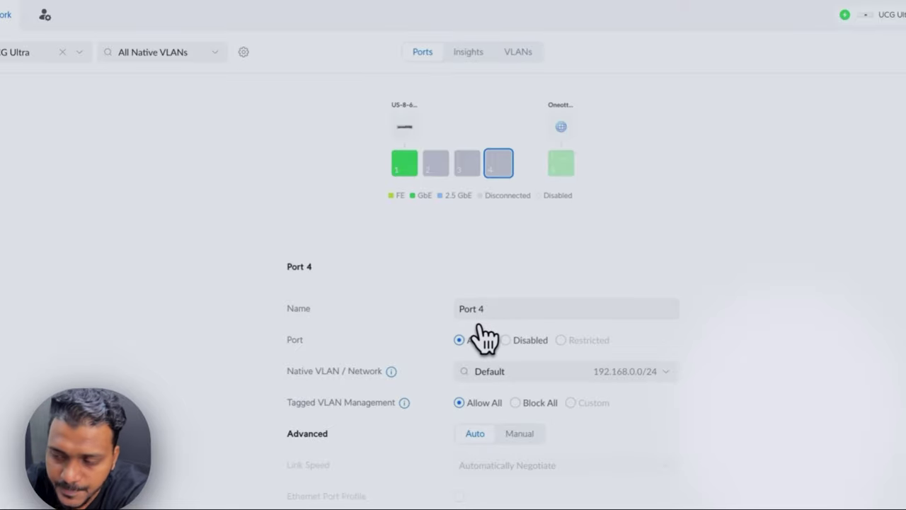
scroll(466, 340, "down", 2)
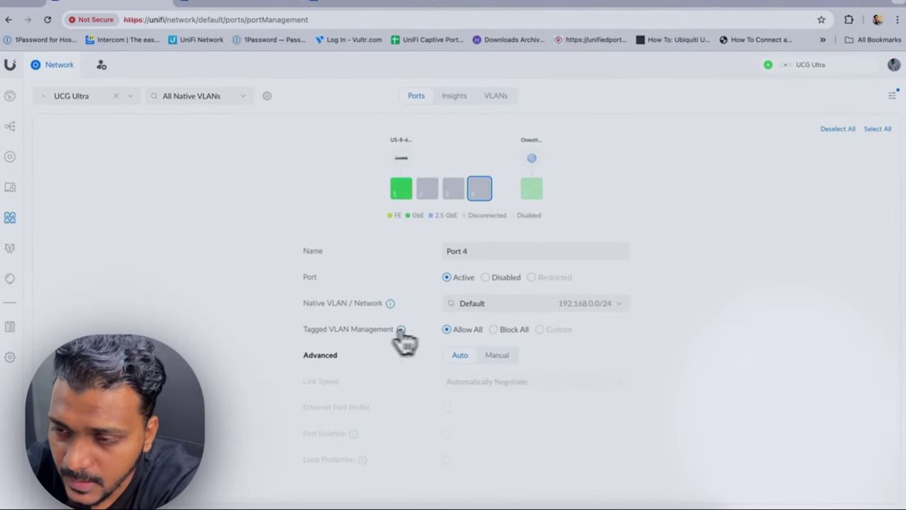
Step: Review the Internet settings for Secondary (WAN2) and check which port can be assigned to it, without changing the assignment
left_click(10, 357)
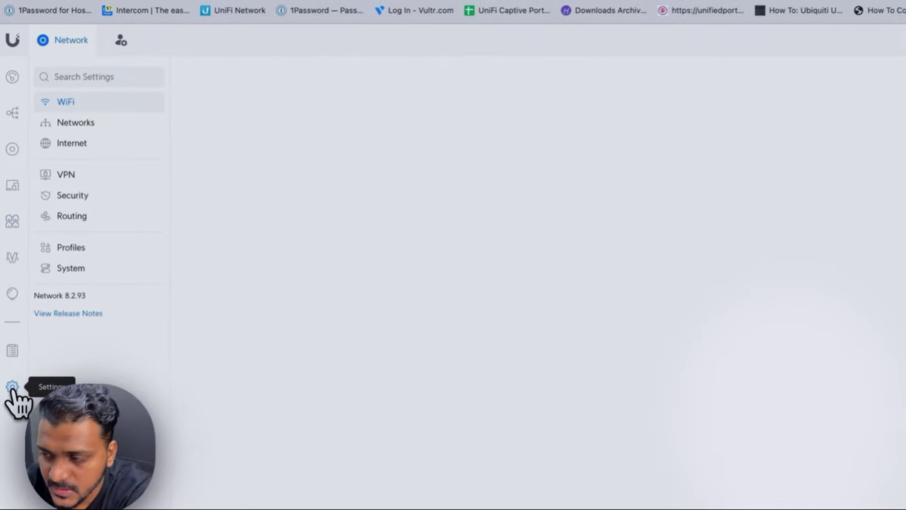
left_click(93, 148)
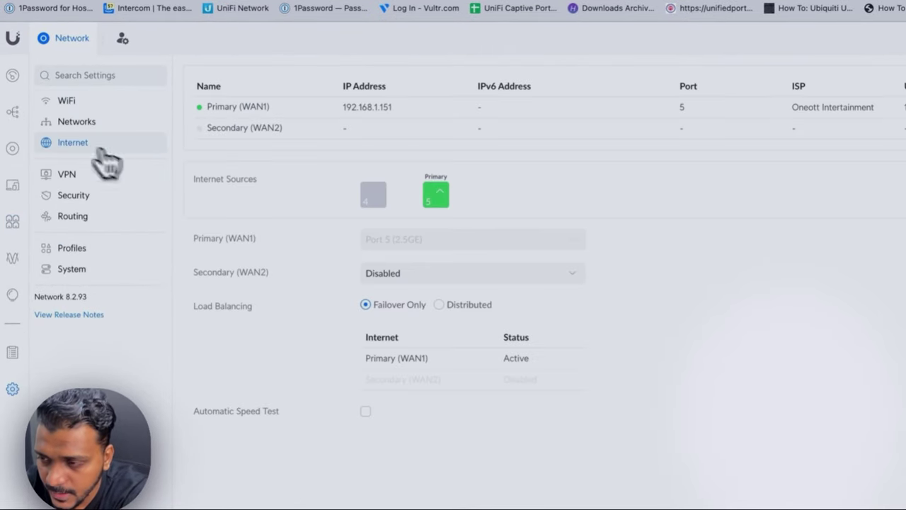
left_click(320, 131)
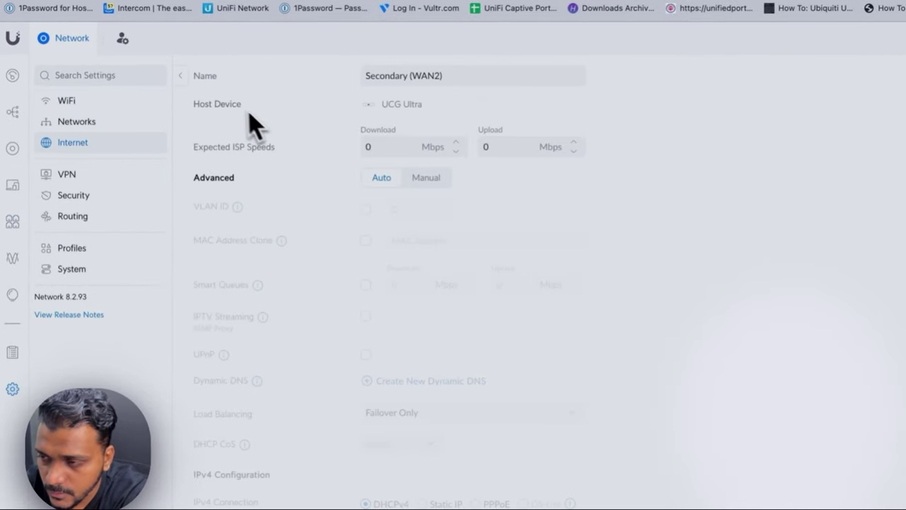
left_click(182, 76)
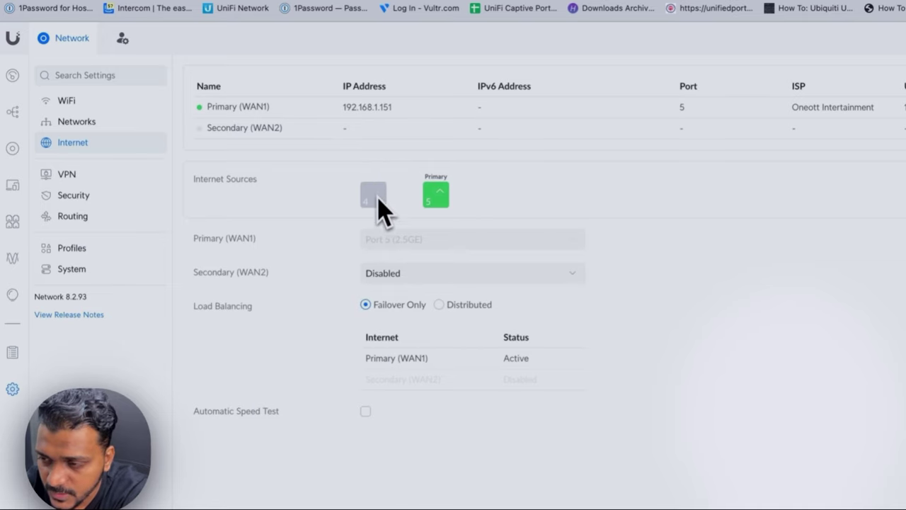
left_click(432, 276)
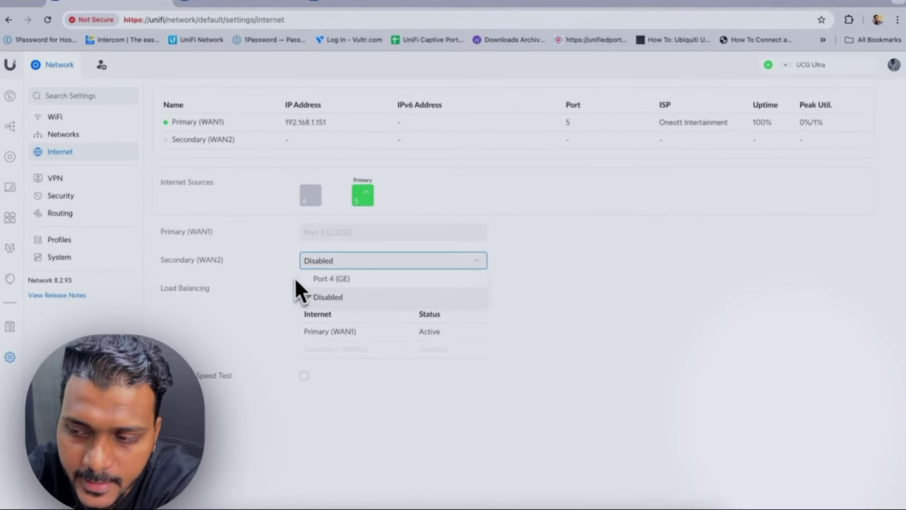
left_click(276, 320)
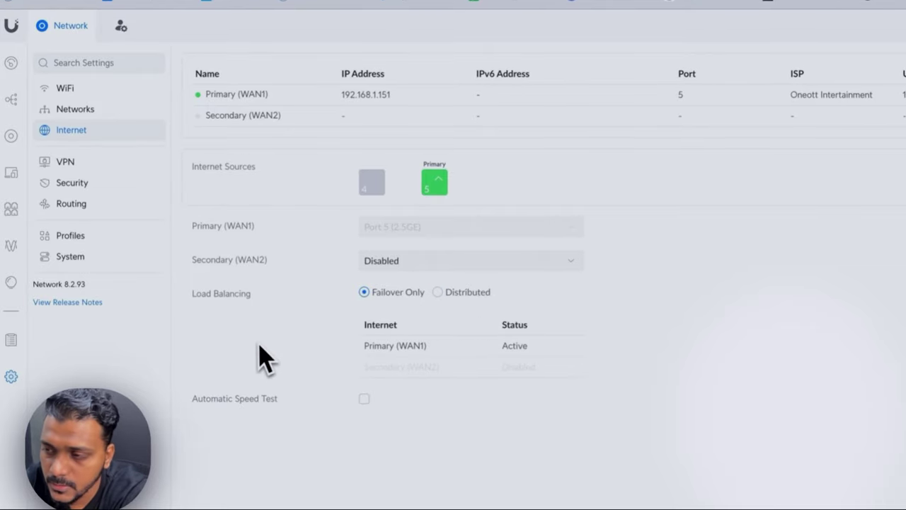
Step: Return to the device list and bring up the US-8-60W switch's Port Manager to inspect its port connections
left_click(10, 135)
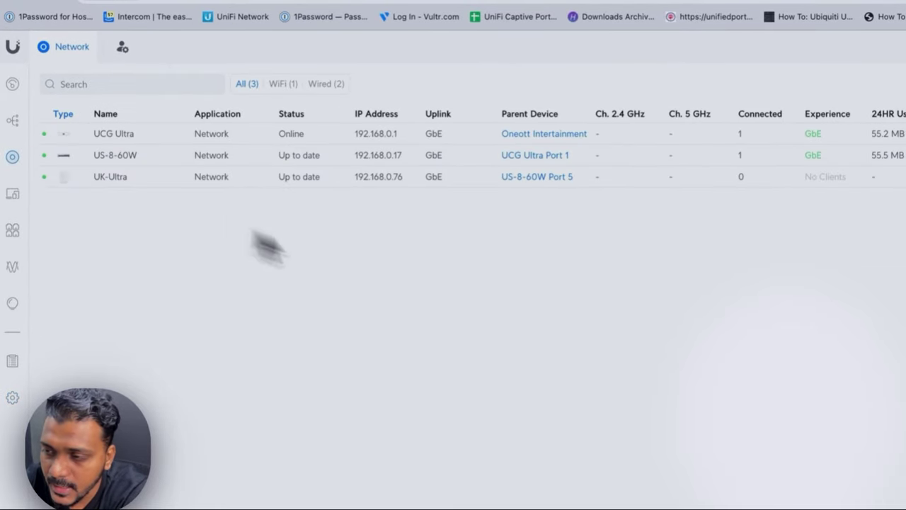
left_click(161, 163)
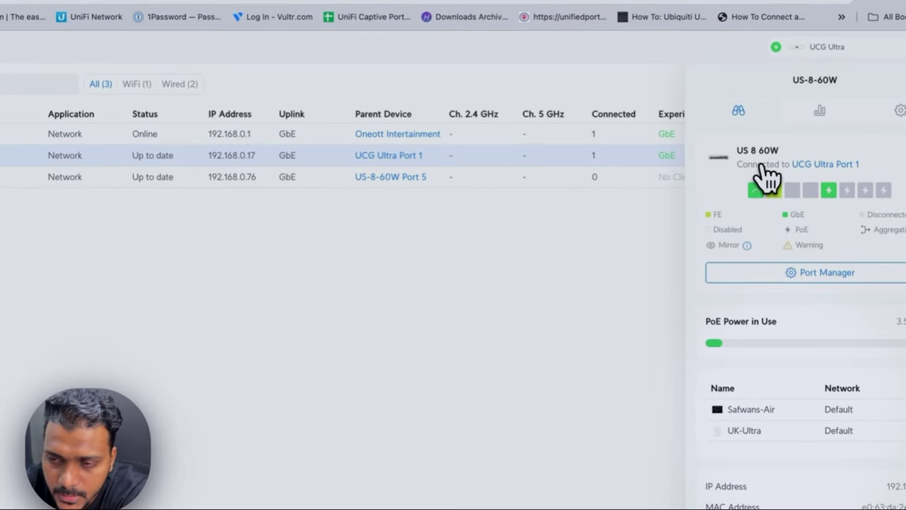
left_click(810, 273)
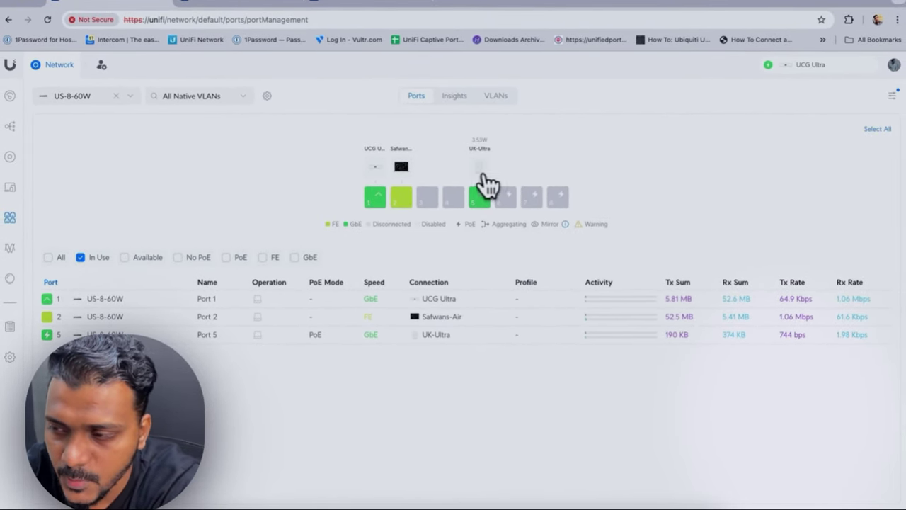
Step: Check the UniFi device list and review the network dashboard's traffic, client, access point and internet activity sections
left_click(10, 157)
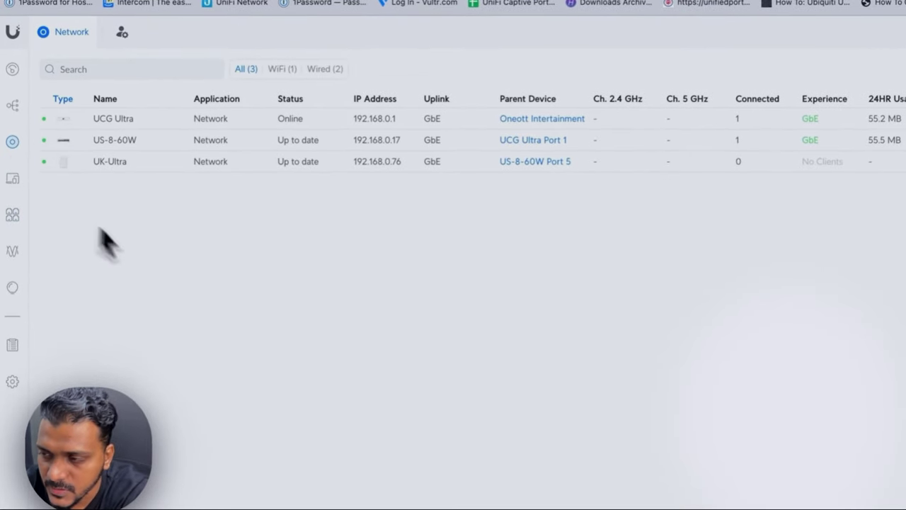
left_click(14, 77)
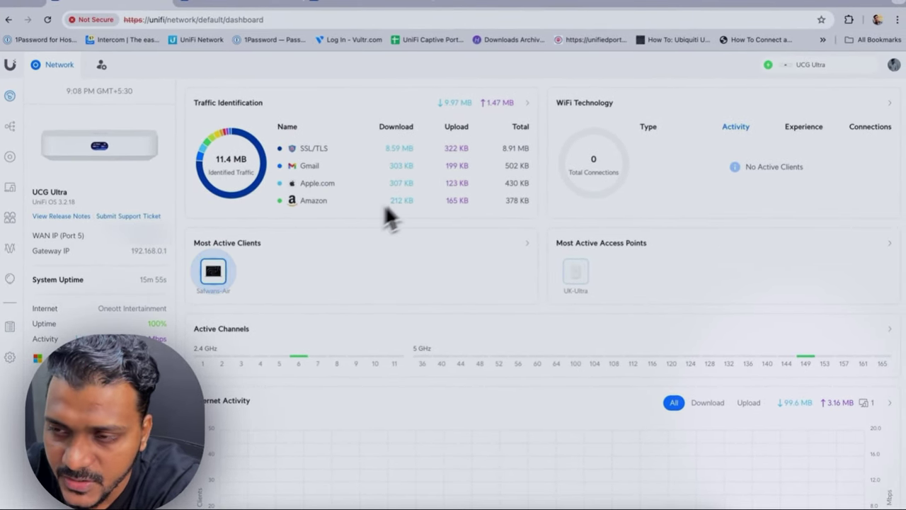
scroll(692, 182, "down", 2)
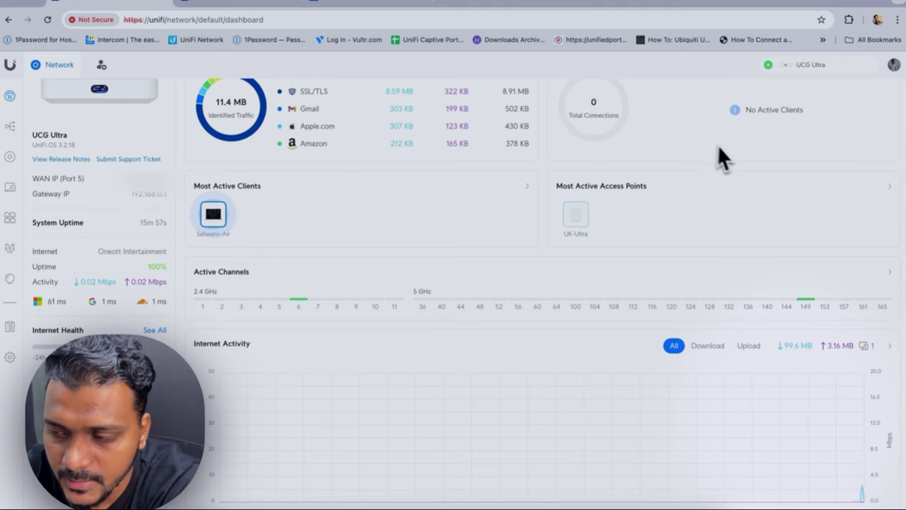
scroll(731, 155, "up", 2)
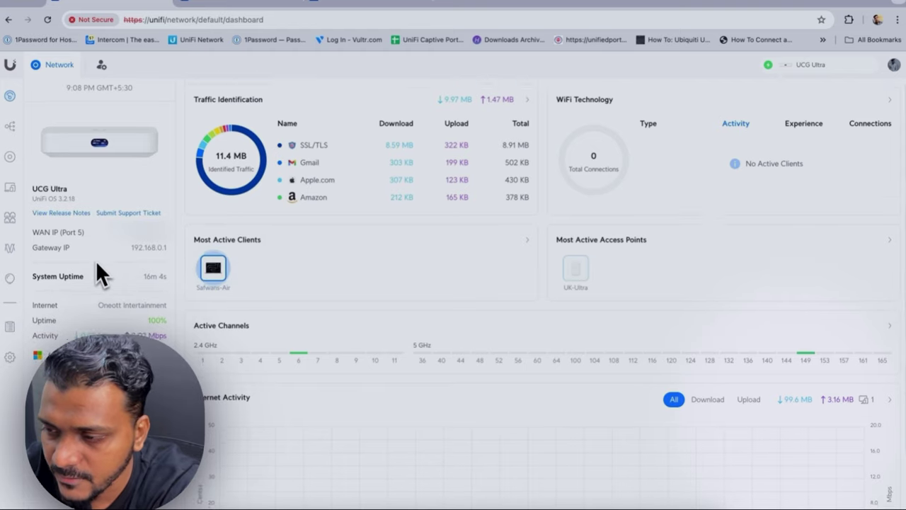
scroll(96, 263, "down", 2)
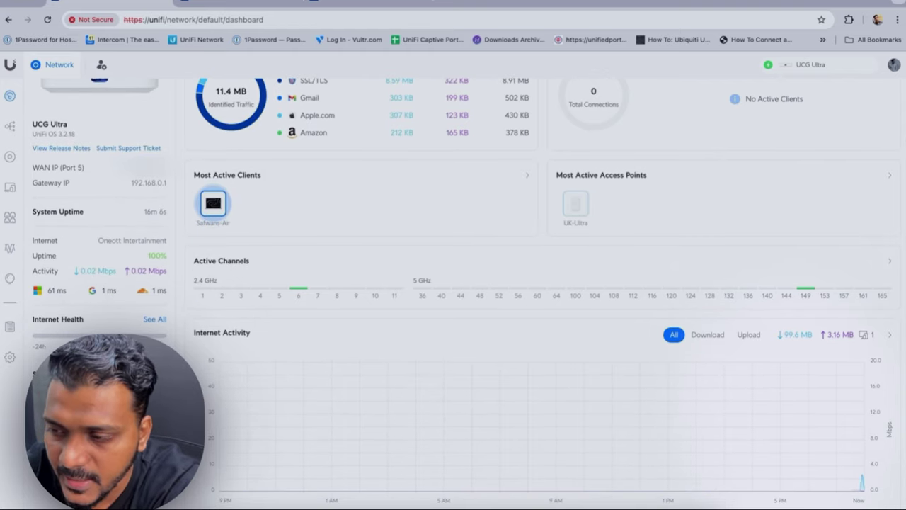
Step: Bring up the WiFi settings and examine the options for creating a new WiFi network, including its advanced options
left_click(18, 365)
scroll(343, 184, "down", 1)
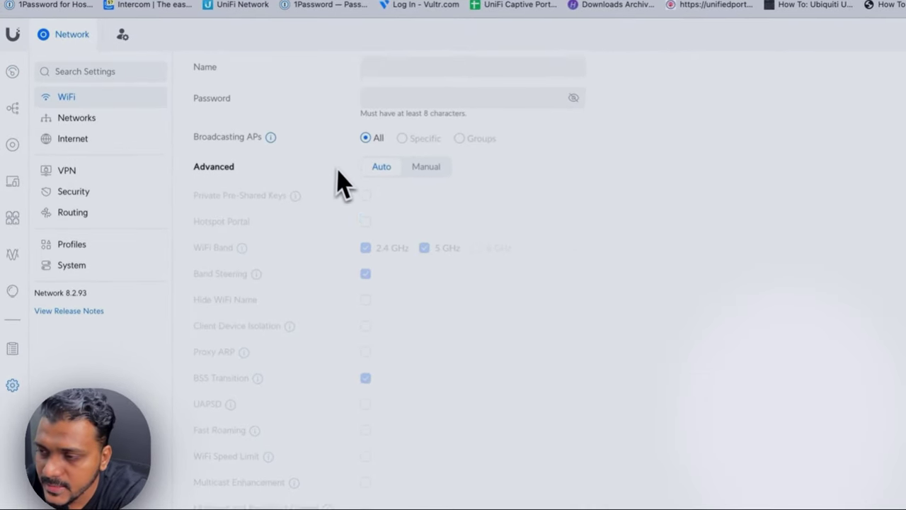
scroll(339, 183, "down", 2)
scroll(339, 183, "up", 2)
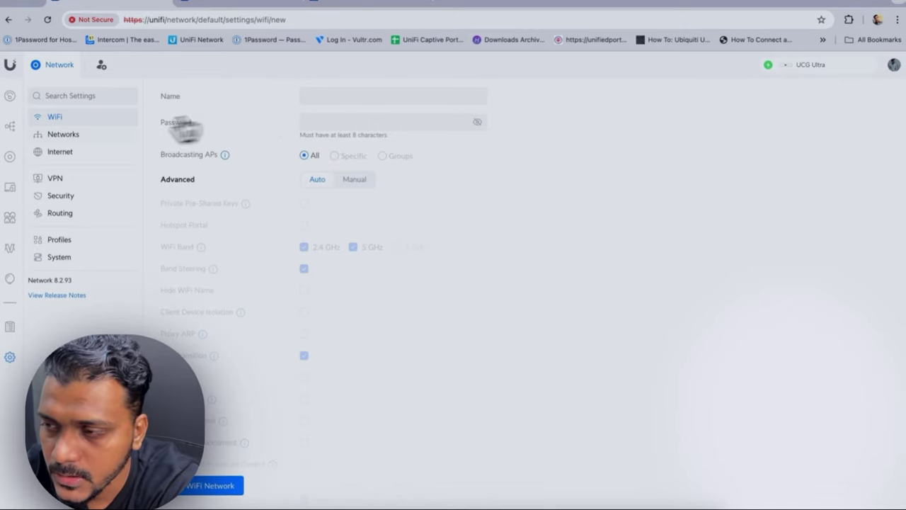
Step: Inspect the Default network's subnet, manual advanced and DHCP options with Auto-Scale Network turned off, and leave without saving the changes
left_click(61, 135)
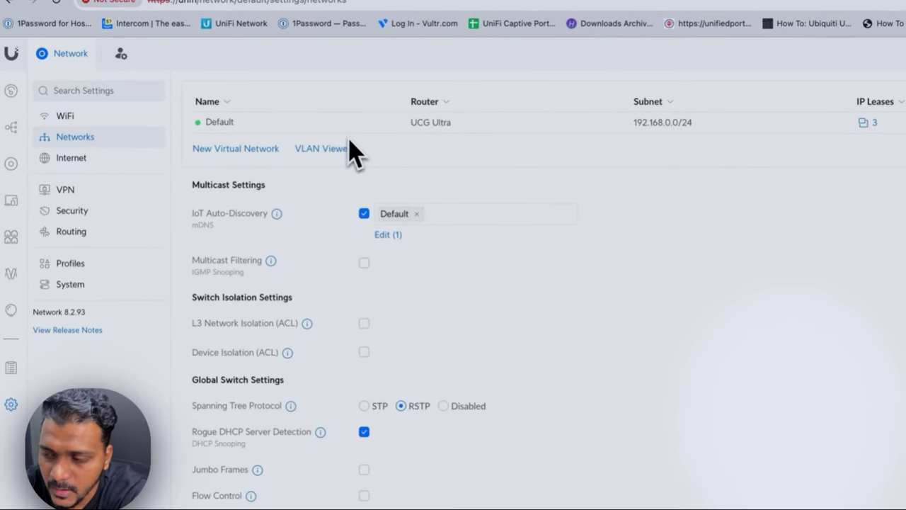
left_click(325, 128)
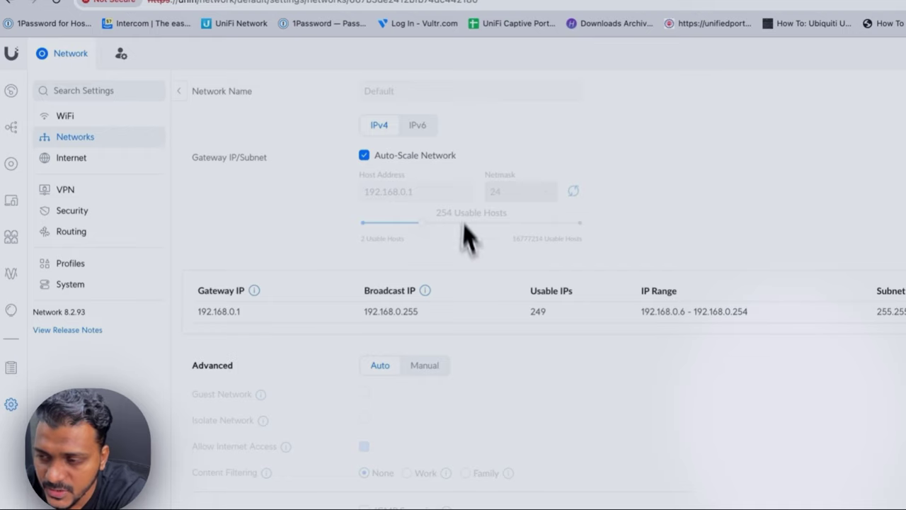
left_click(364, 156)
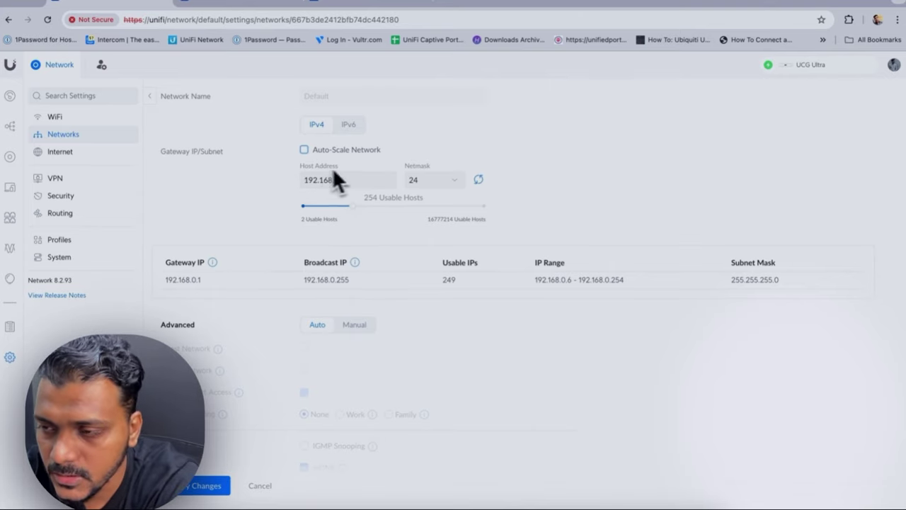
scroll(347, 283, "down", 3)
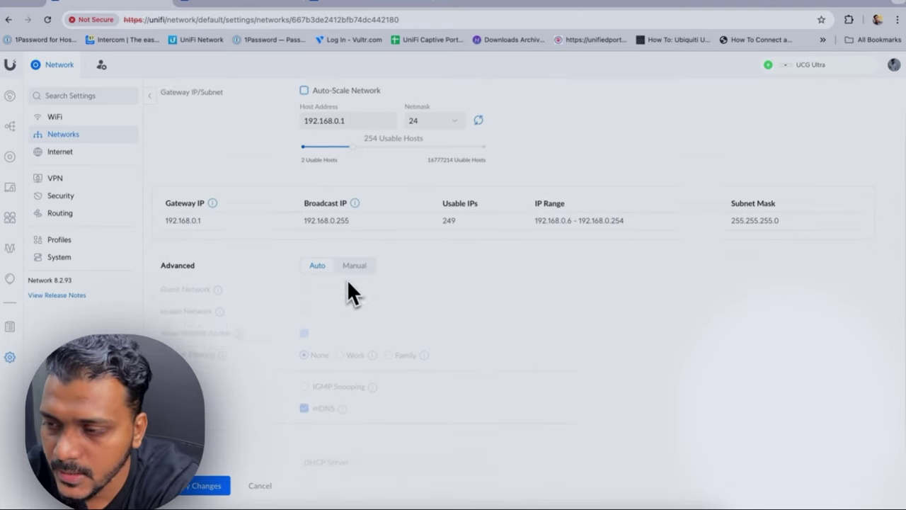
left_click(356, 235)
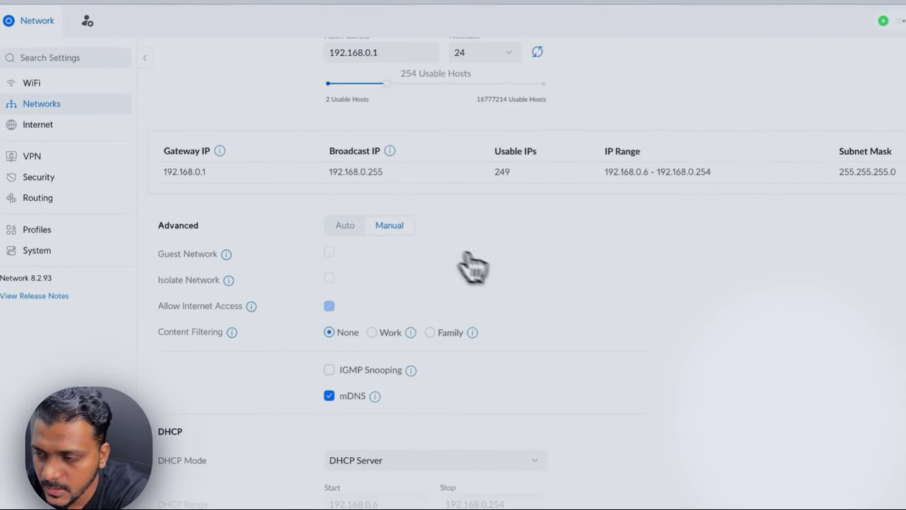
scroll(481, 269, "down", 2)
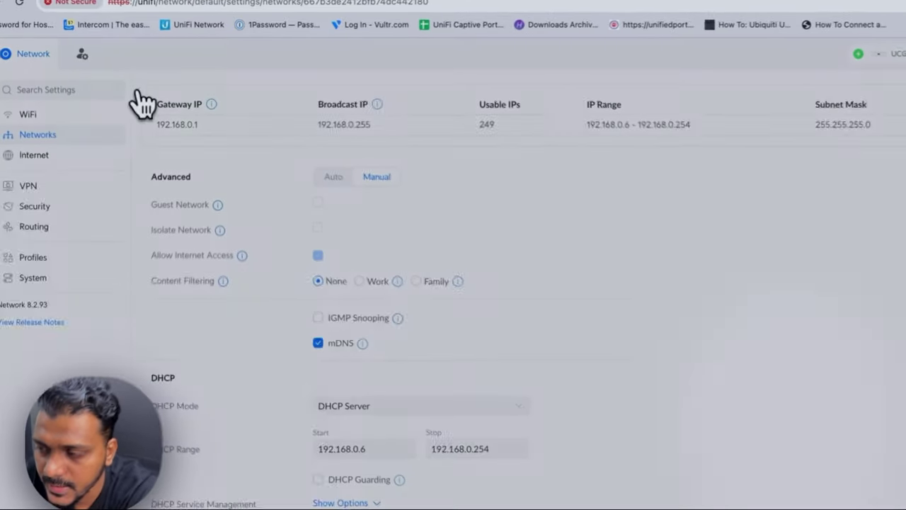
left_click(142, 104)
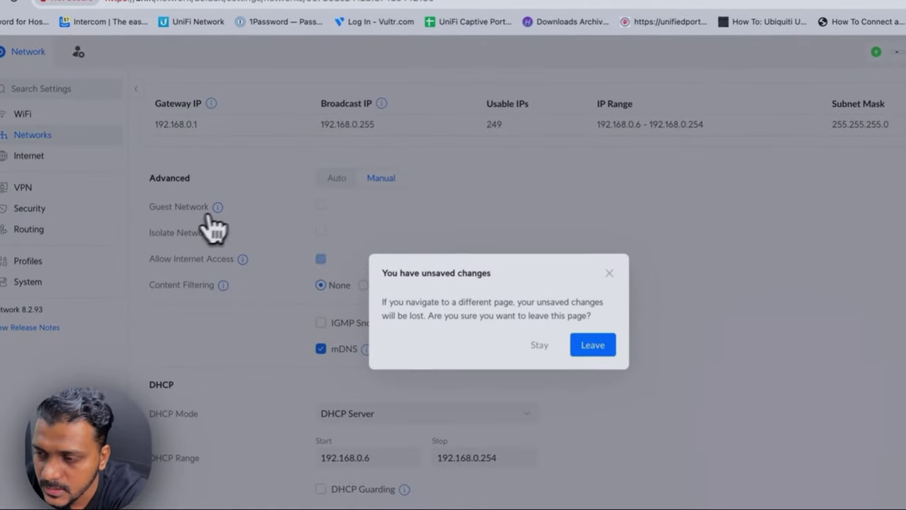
left_click(585, 327)
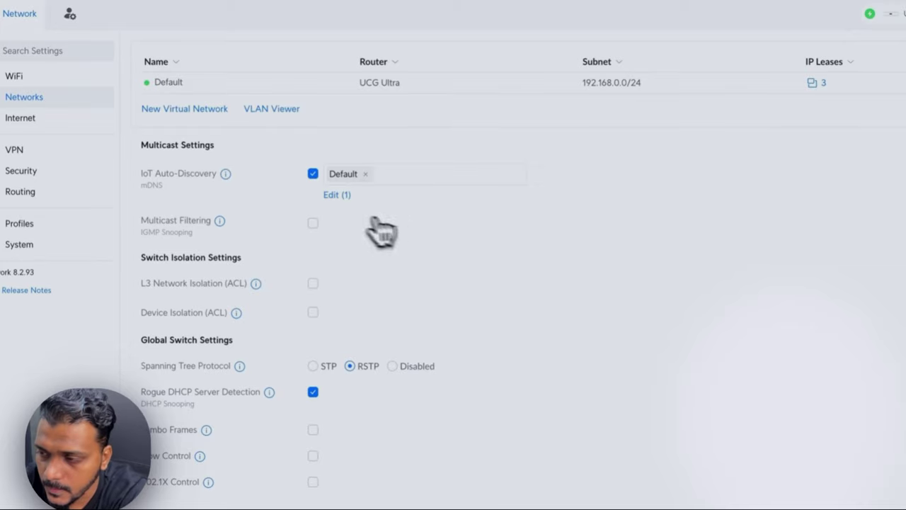
Step: Review the Internet settings and the VPN options for Teleport, VPN Server, VPN Client and Site-to-Site VPN
left_click(80, 164)
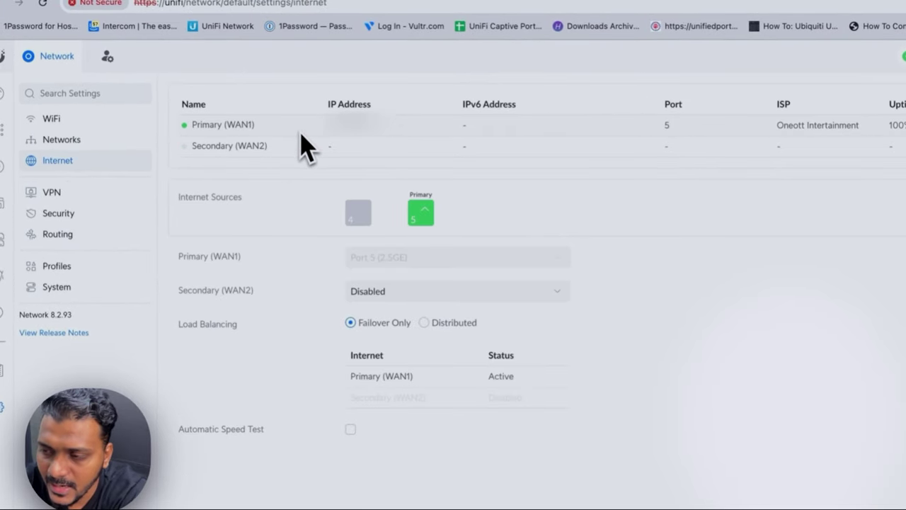
left_click(91, 193)
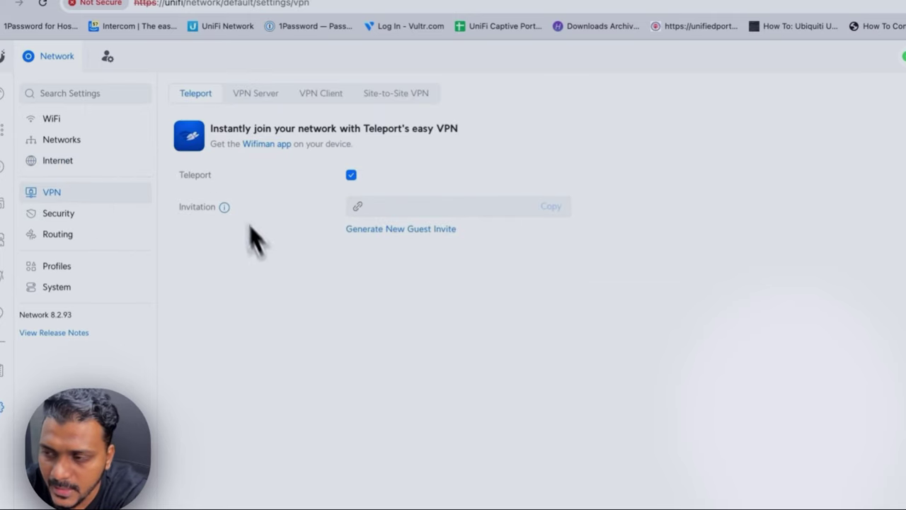
left_click(256, 94)
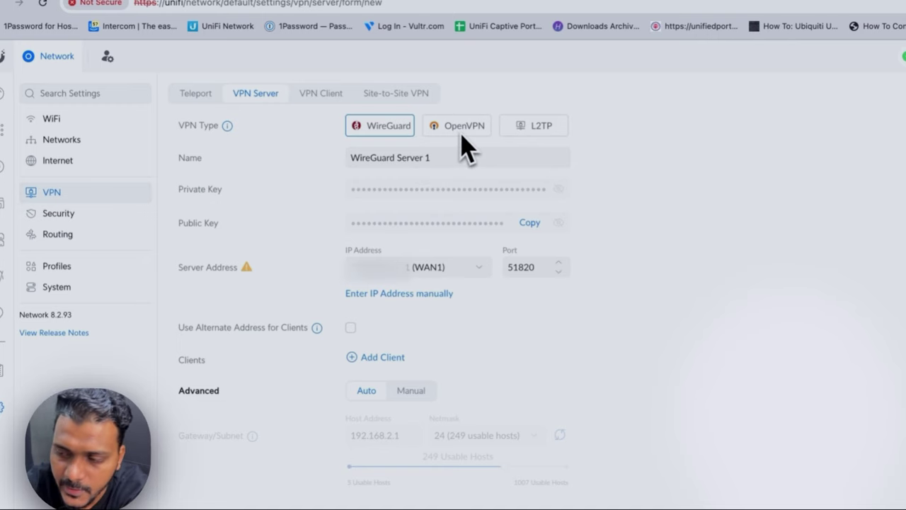
left_click(311, 106)
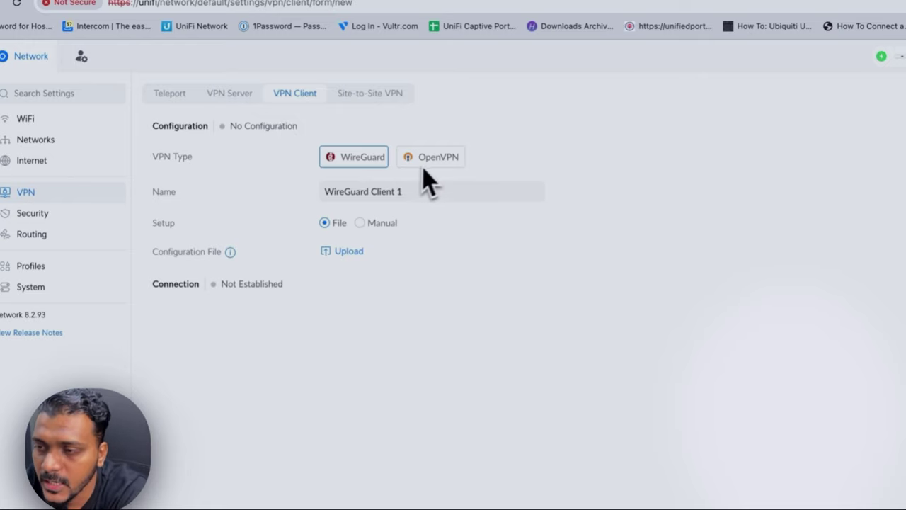
left_click(371, 111)
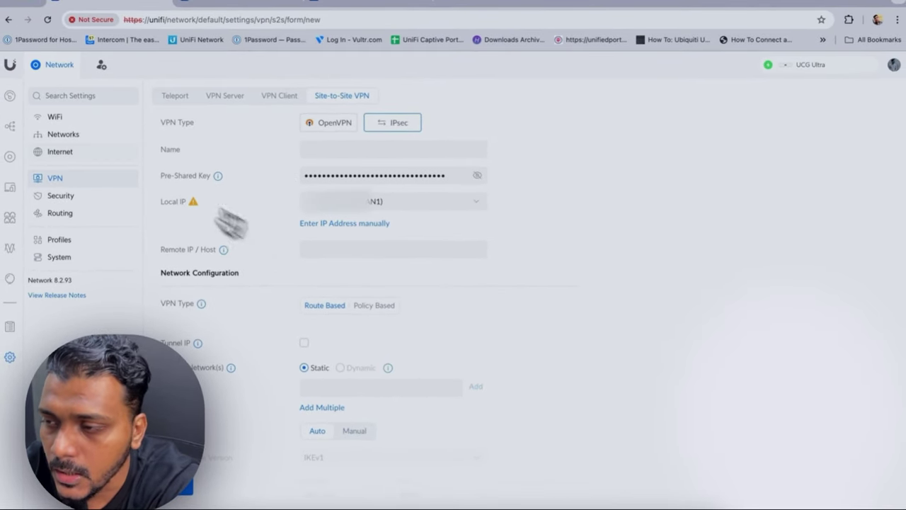
Step: Review the Security settings, including the Device Identification description and the advanced Traffic & Firewall Rules
left_click(84, 206)
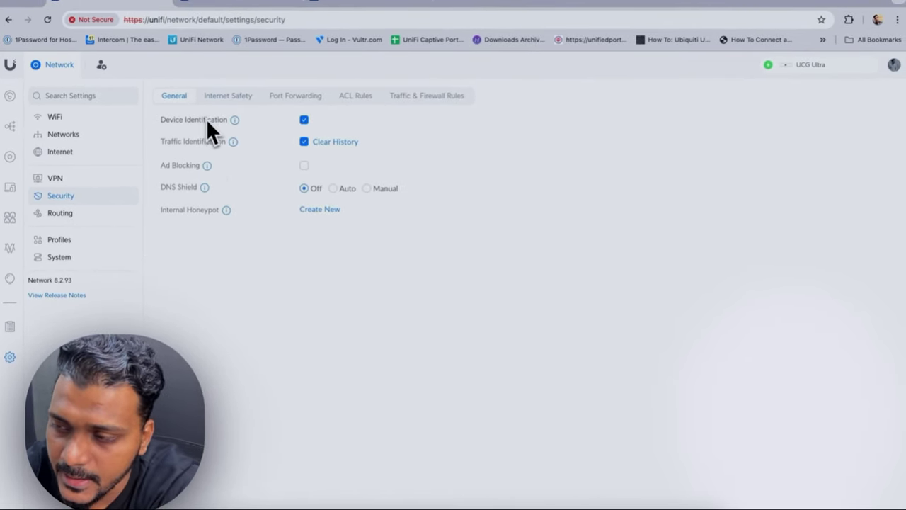
mouse_move(231, 127)
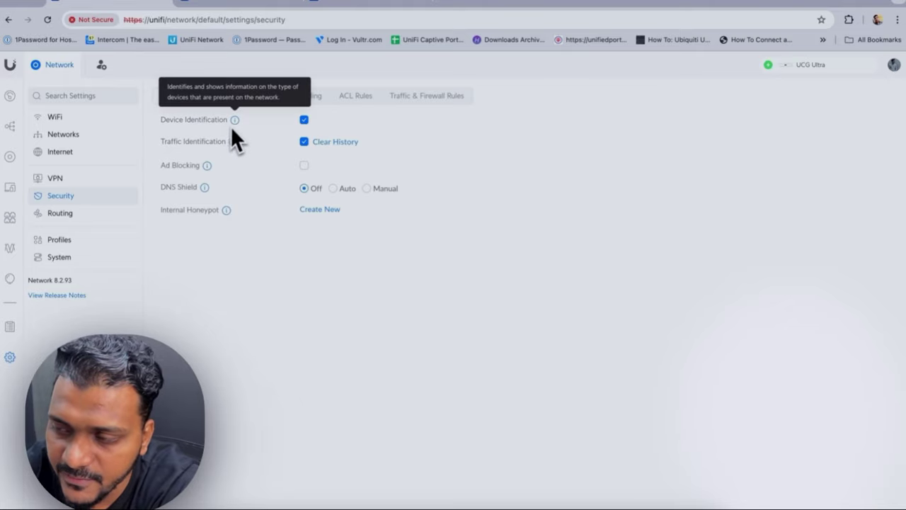
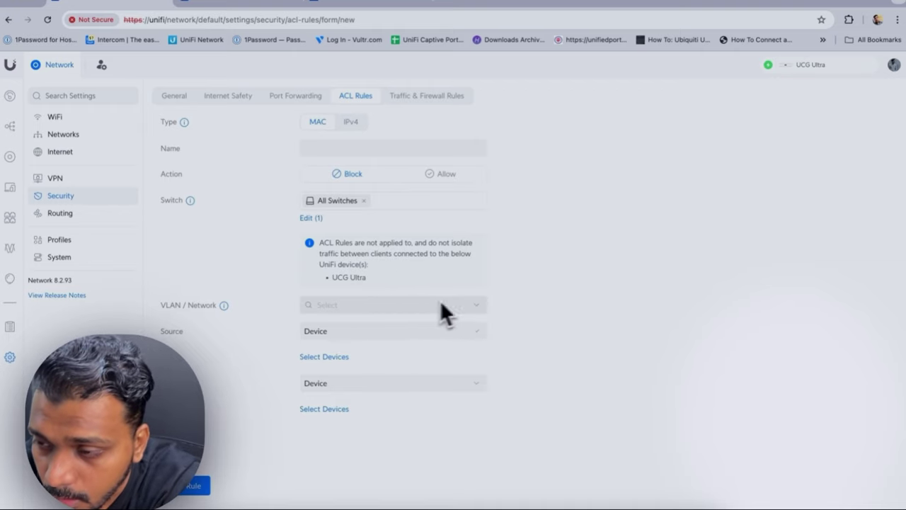
left_click(420, 98)
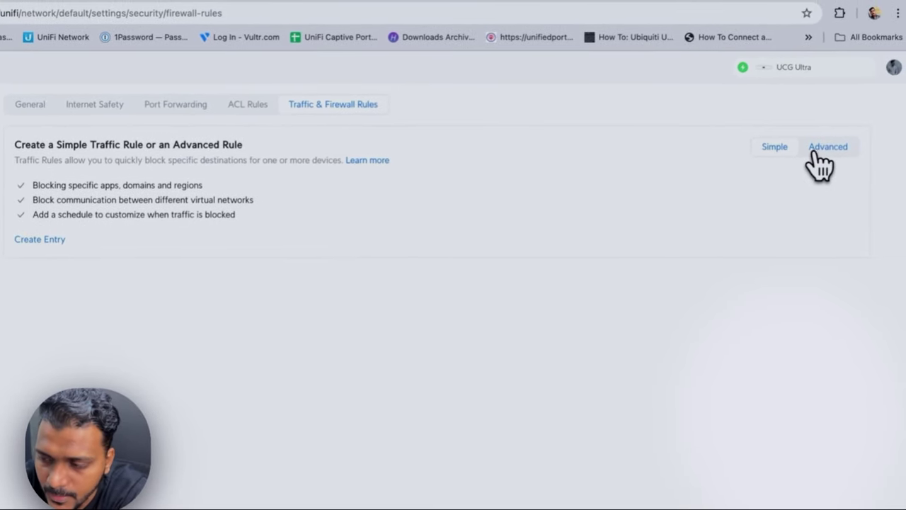
left_click(830, 149)
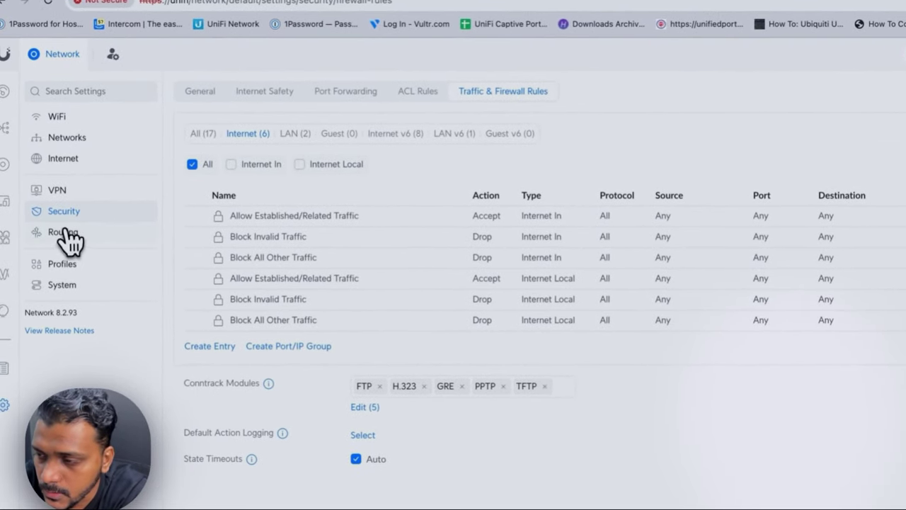
Step: Review the Routing settings for policy-based routes, static routes, OSPF and DNS, including the record types available for a DNS entry
left_click(65, 231)
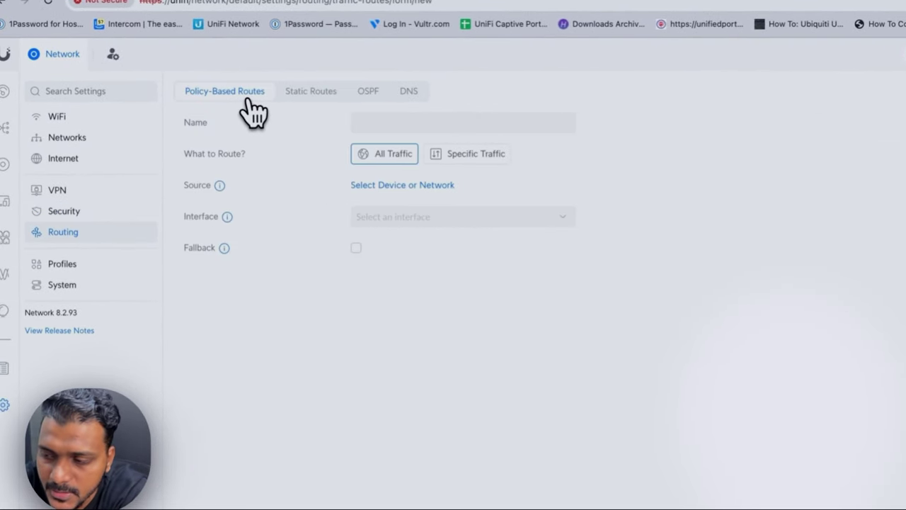
left_click(314, 91)
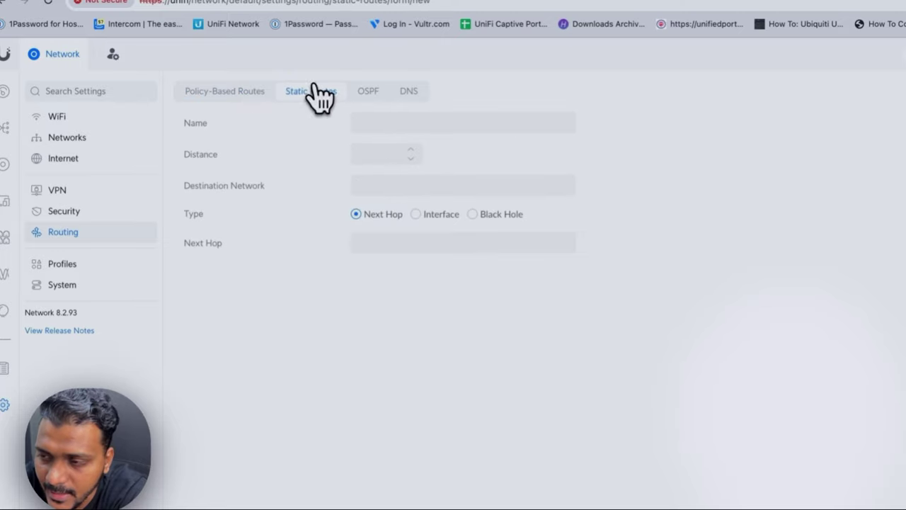
left_click(376, 92)
left_click(411, 92)
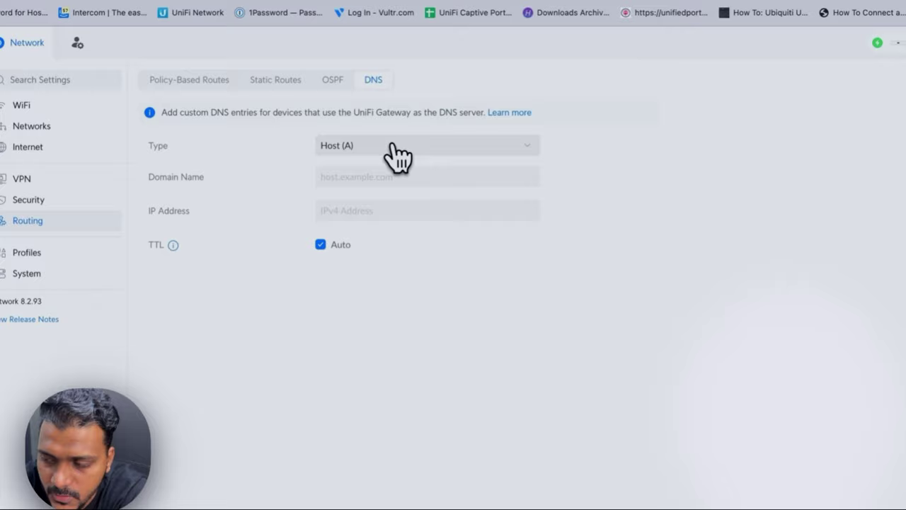
left_click(393, 145)
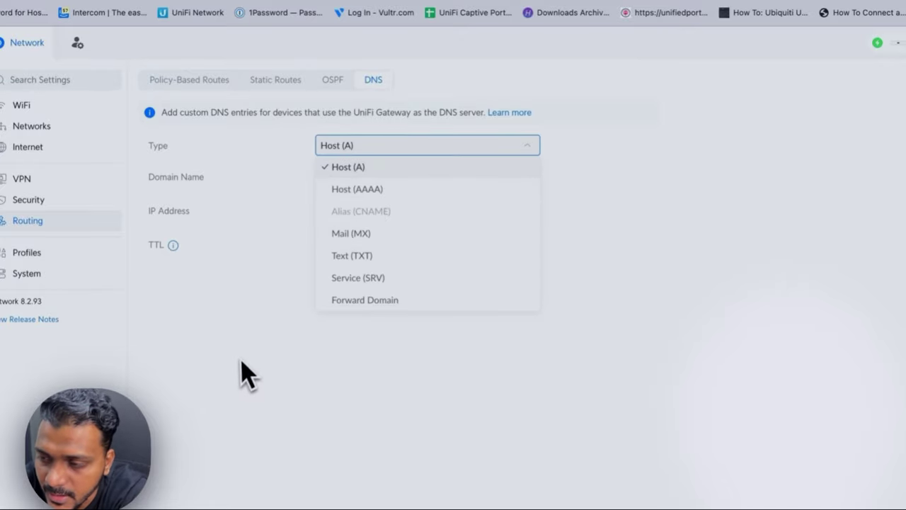
left_click(263, 338)
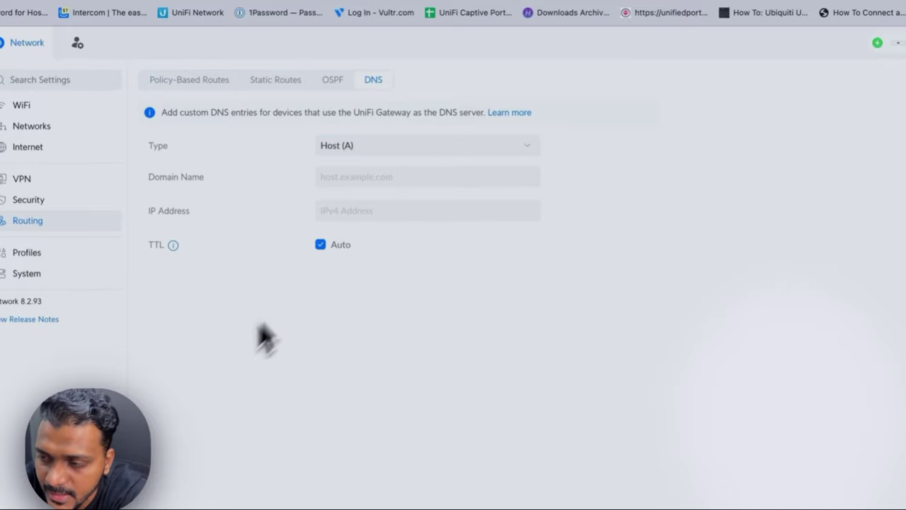
left_click(368, 149)
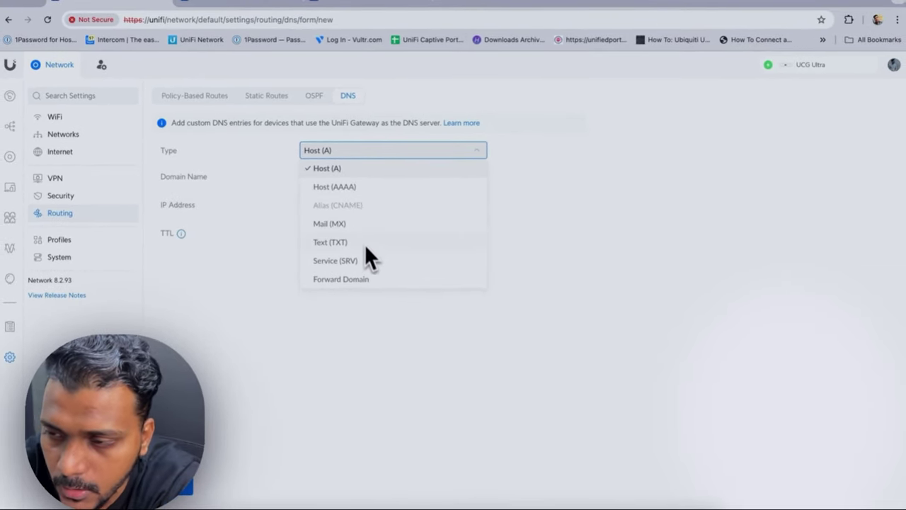
left_click(280, 292)
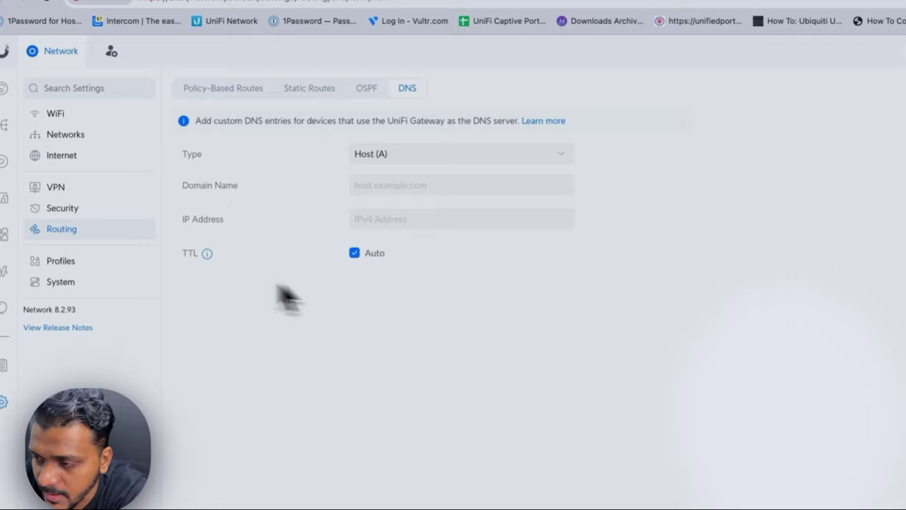
Step: Review the Profiles settings for Ethernet Ports, WiFi Speed Limit, RADIUS and IP Groups
left_click(67, 262)
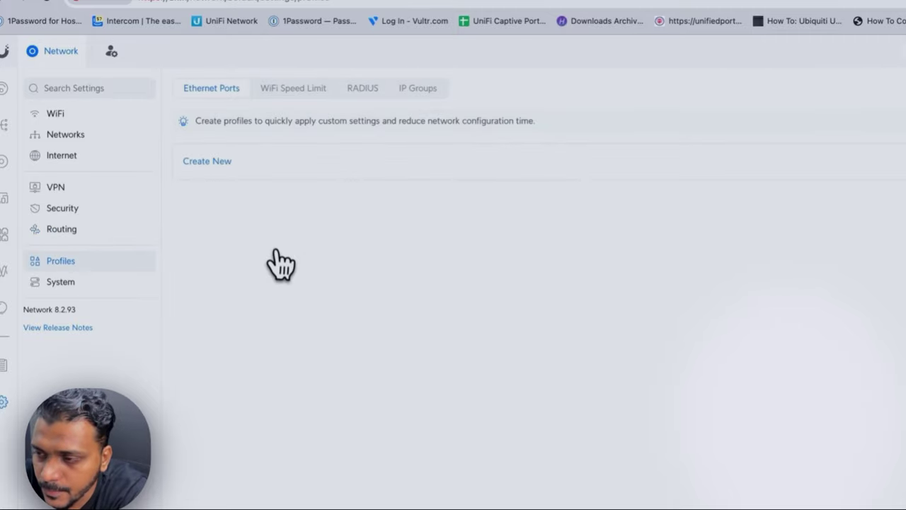
left_click(299, 99)
left_click(383, 96)
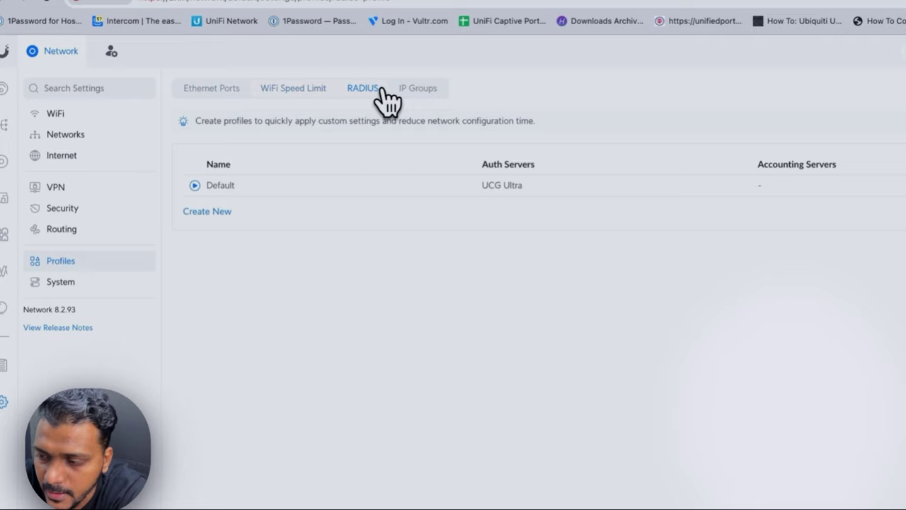
left_click(420, 91)
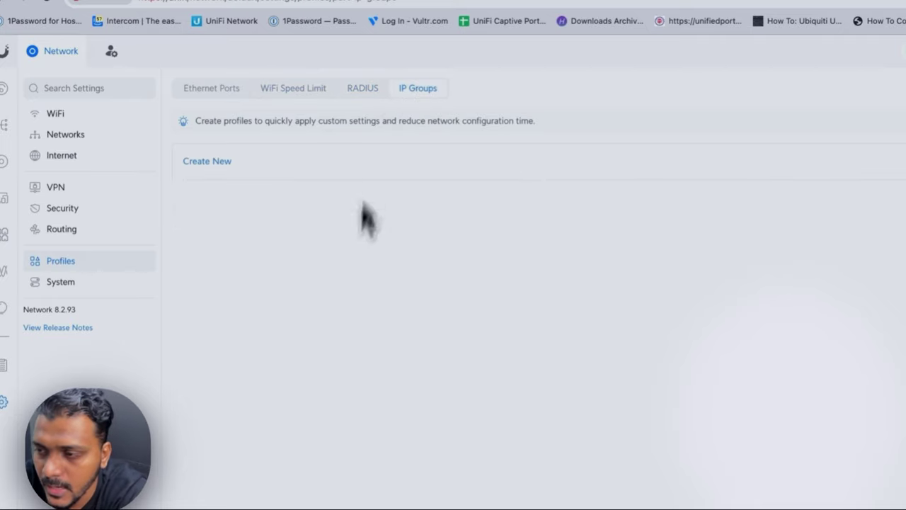
Step: In the System settings, set the country/region to India and the theme to System, and apply the changes
left_click(62, 284)
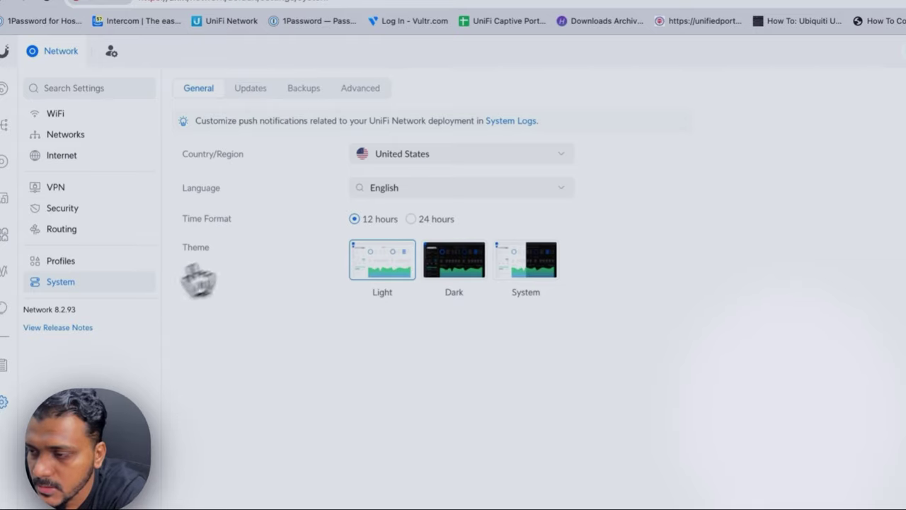
left_click(407, 156)
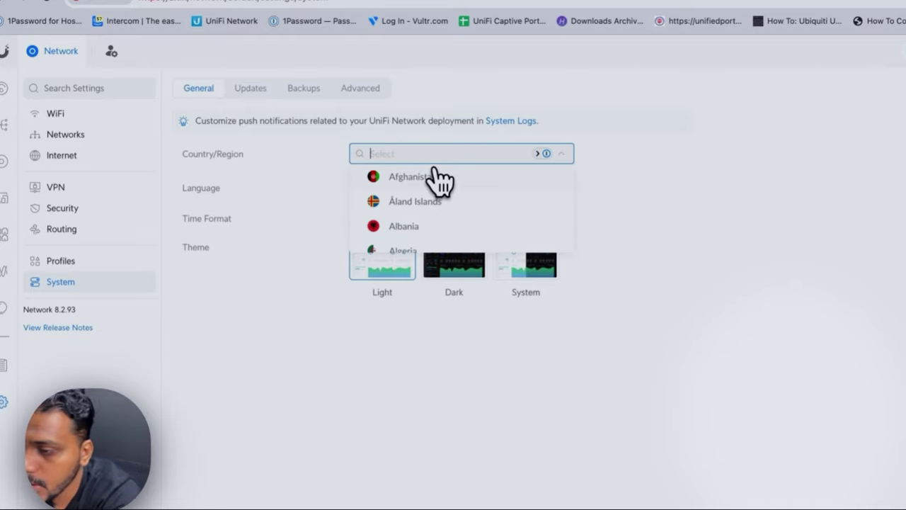
type("india")
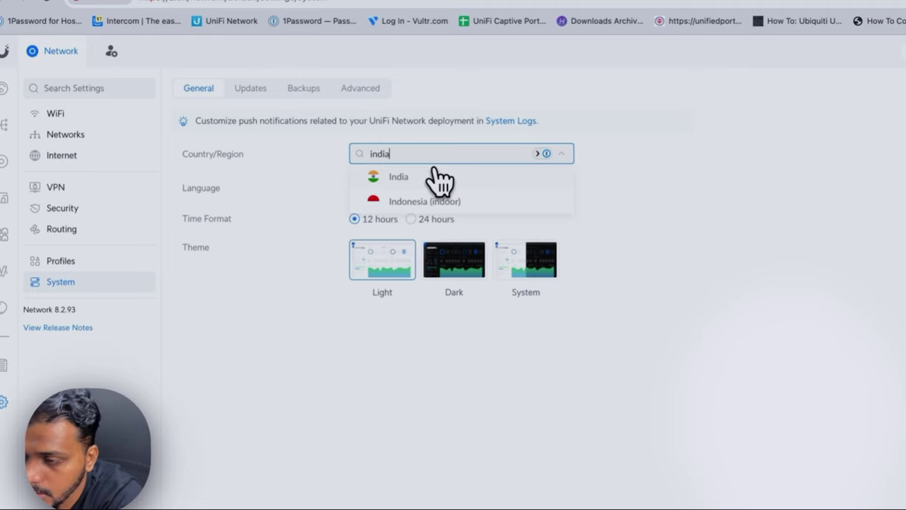
left_click(462, 185)
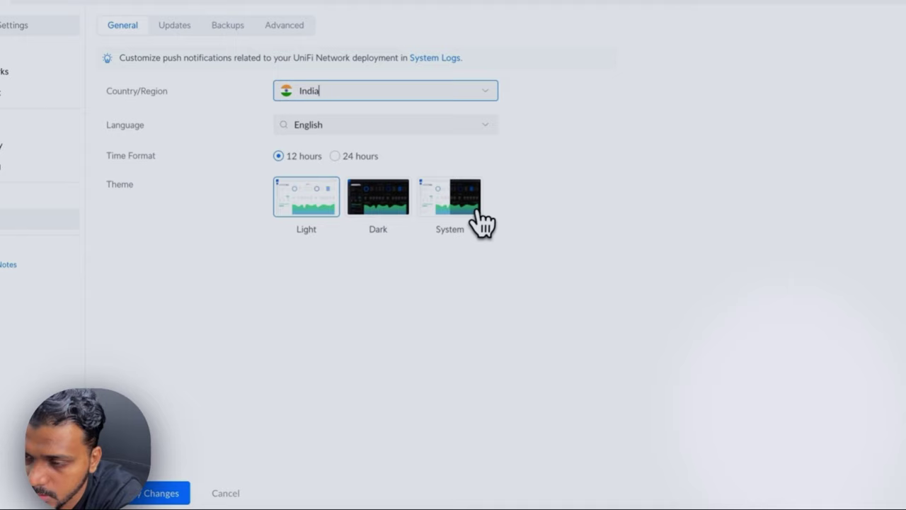
left_click(484, 223)
left_click(163, 493)
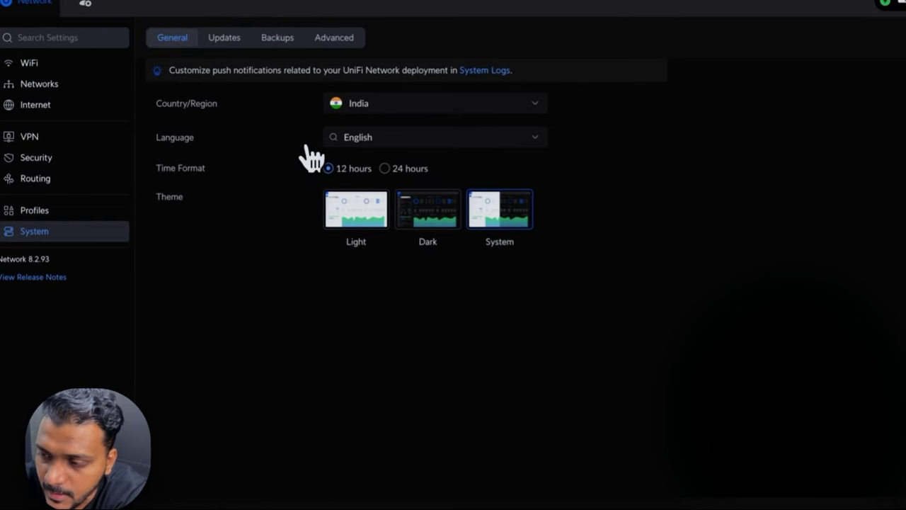
Step: Review the system Updates settings, including the Automate Device Updates description and its daily time choices, and the Backups settings
left_click(236, 40)
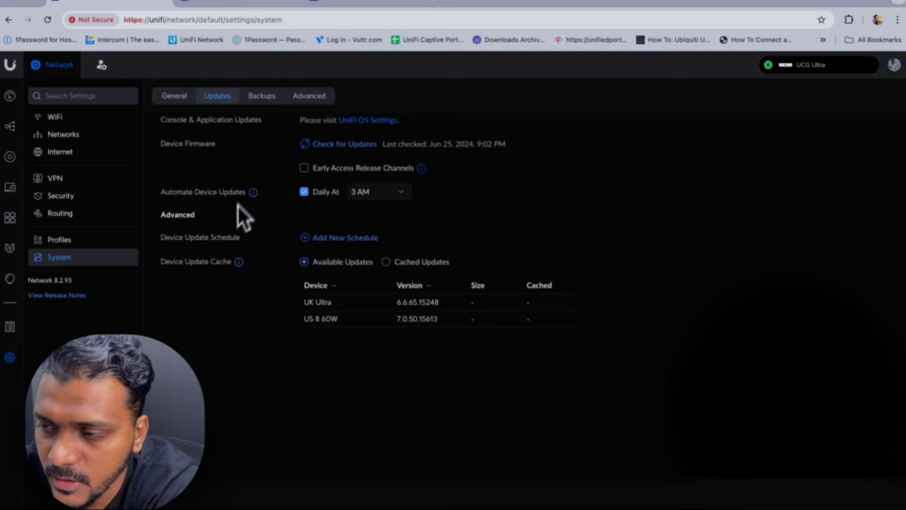
mouse_move(255, 198)
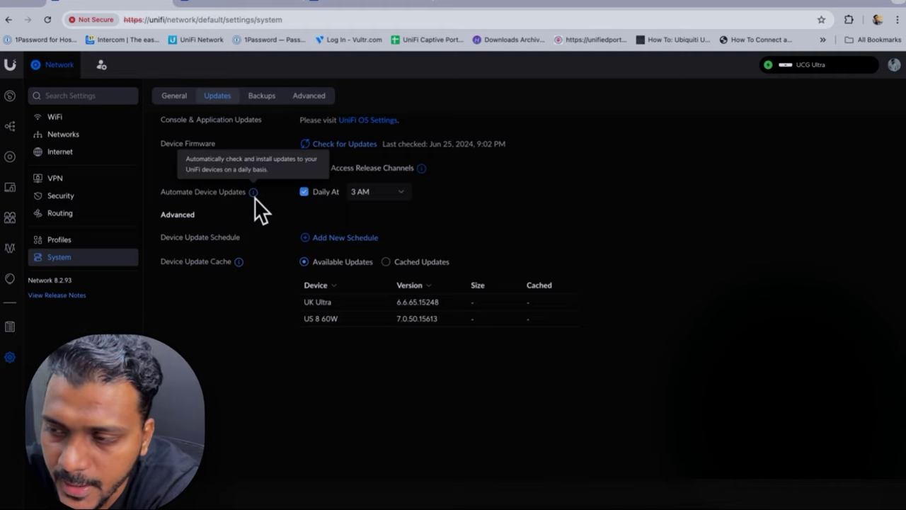
left_click(391, 199)
left_click(485, 225)
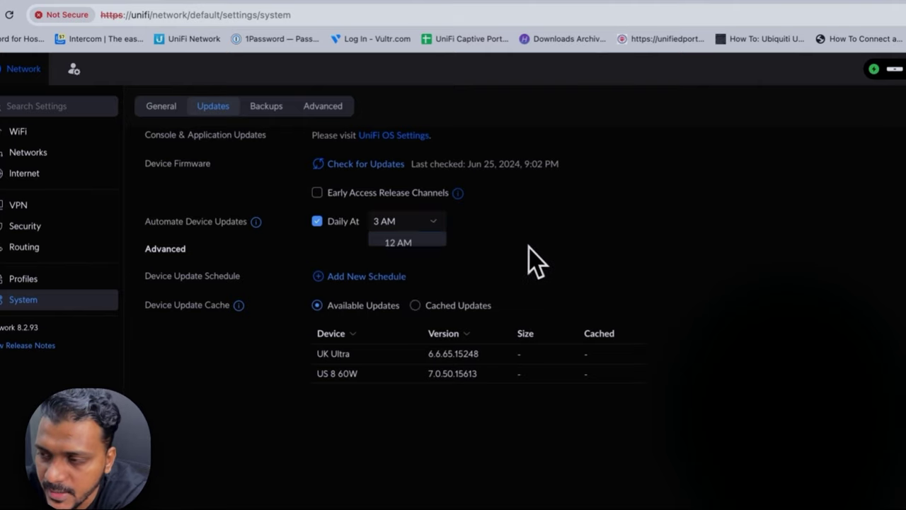
left_click(266, 107)
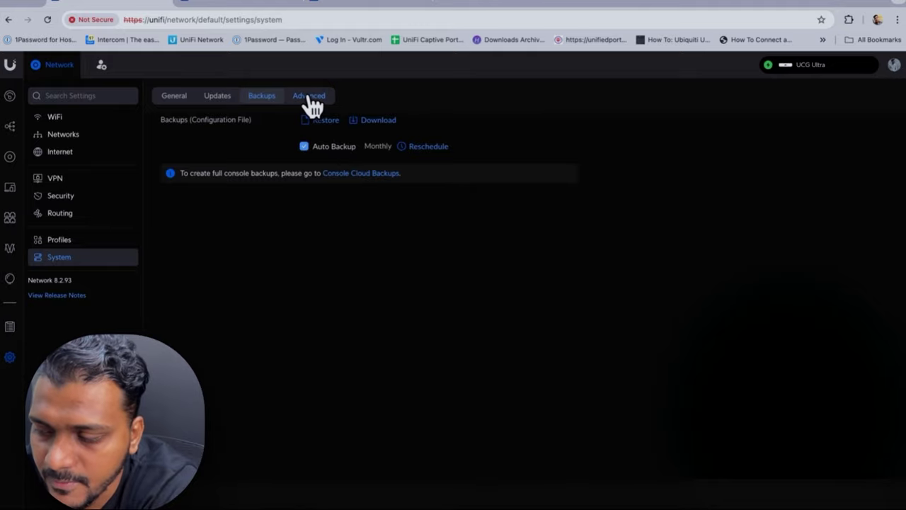
Step: Review the Advanced system settings, from the interface options through SNMP monitoring and device SSH authentication to logging, wireless connectivity and monitor type
left_click(310, 99)
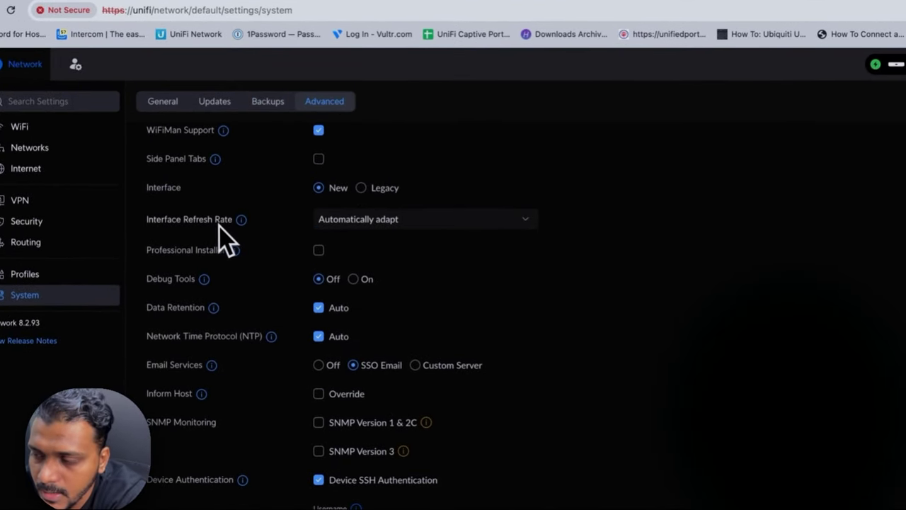
scroll(225, 237, "down", 1)
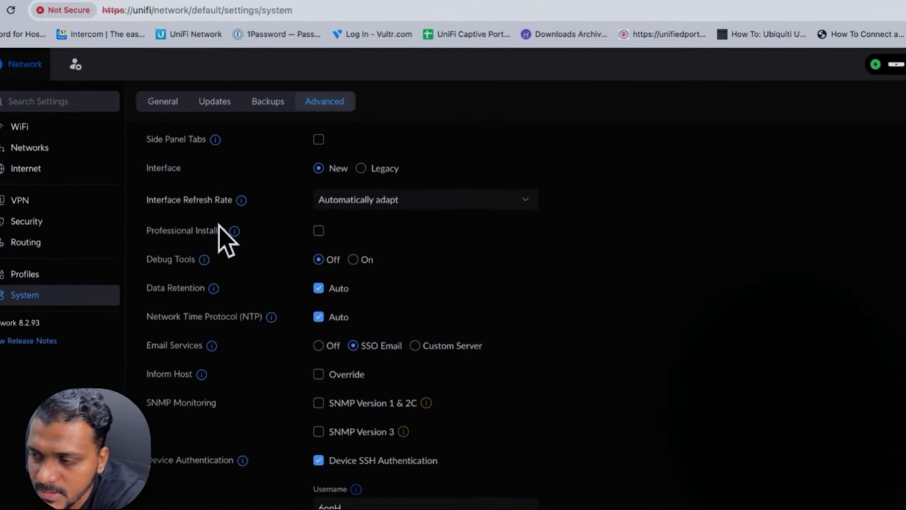
scroll(222, 239, "up", 1)
scroll(249, 199, "down", 2)
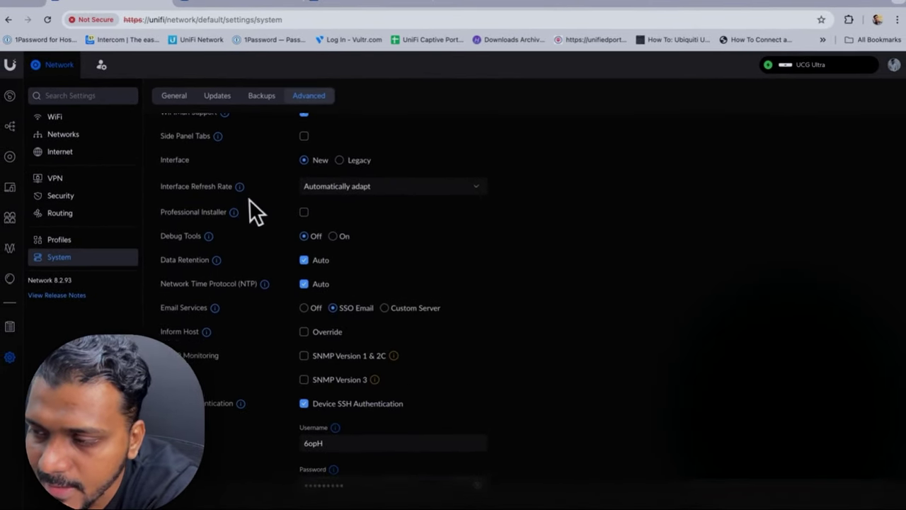
scroll(246, 191, "up", 1)
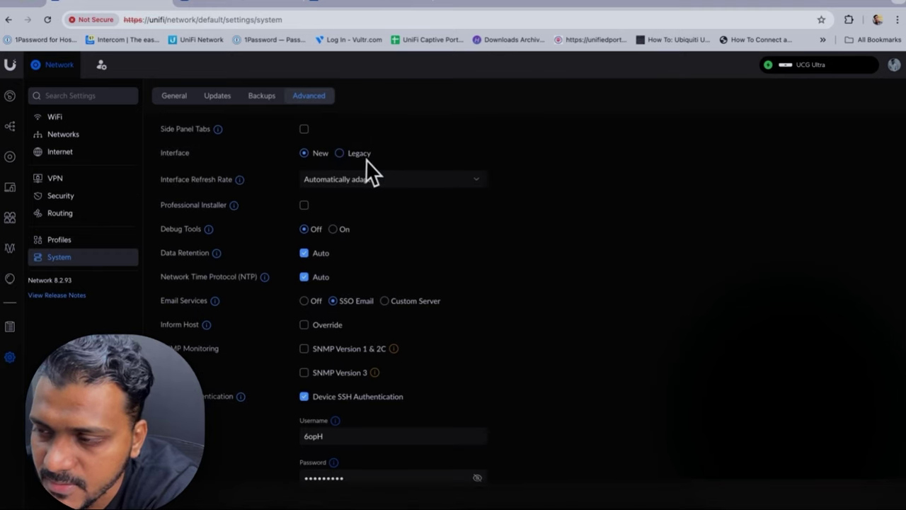
scroll(230, 225, "down", 5)
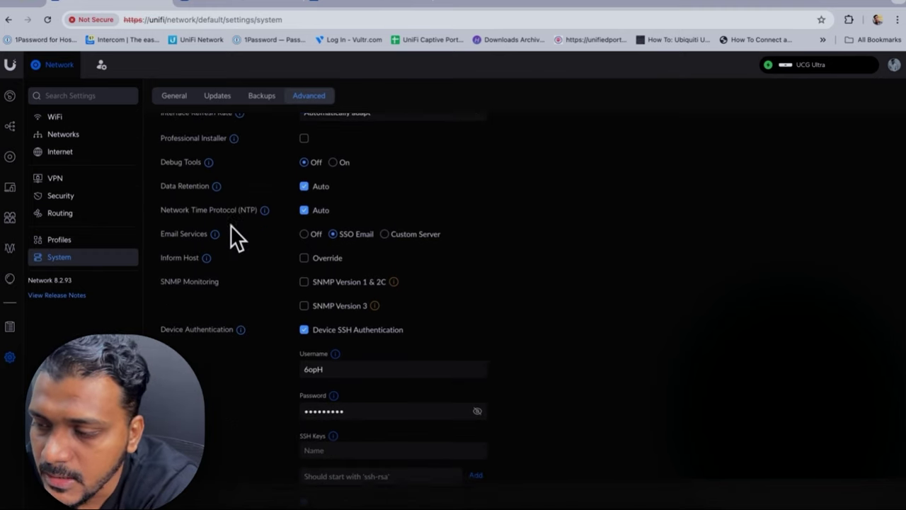
scroll(241, 281, "up", 2)
scroll(258, 327, "up", 1)
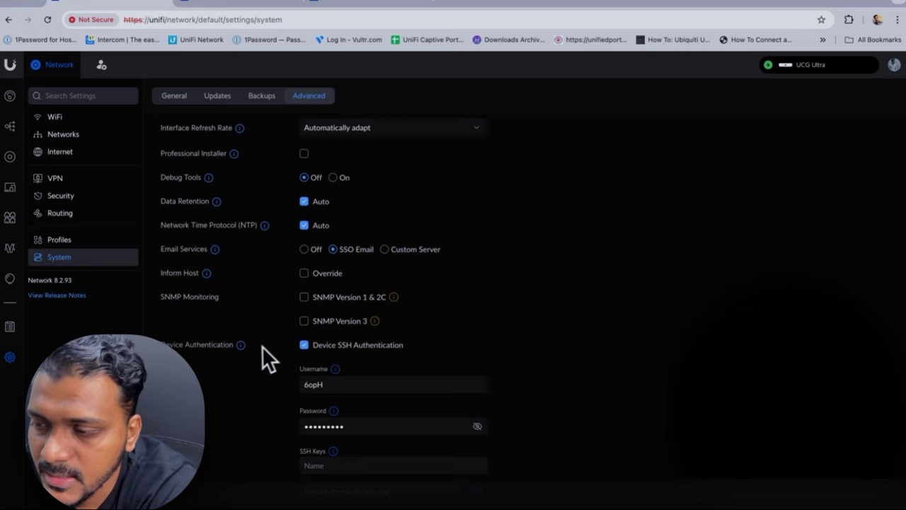
mouse_move(244, 347)
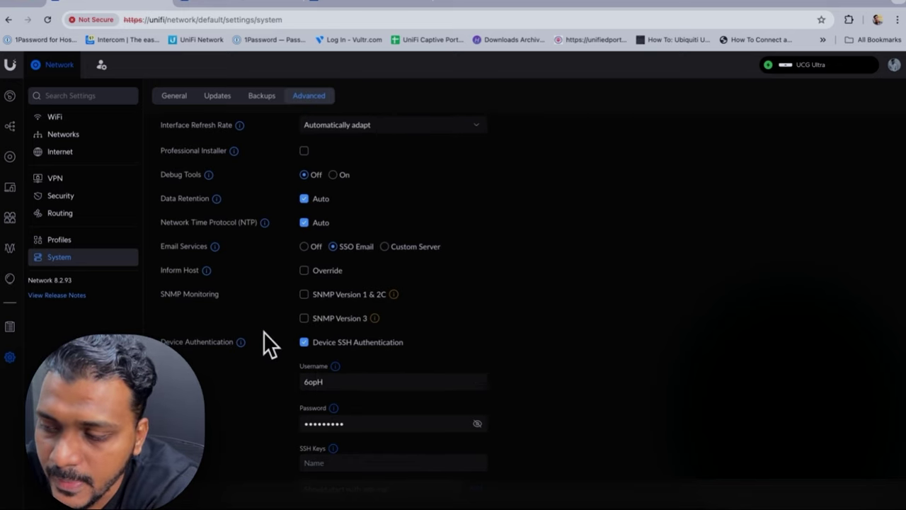
scroll(263, 331, "down", 2)
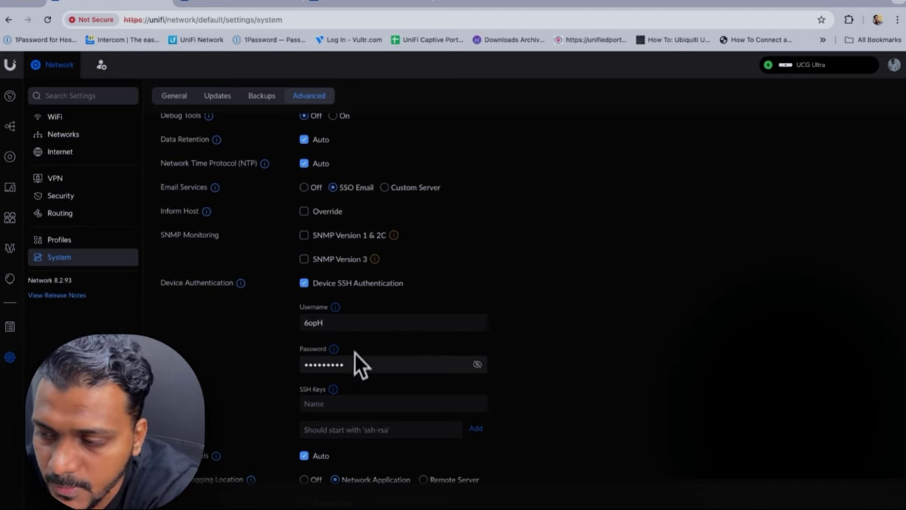
scroll(279, 382, "down", 5)
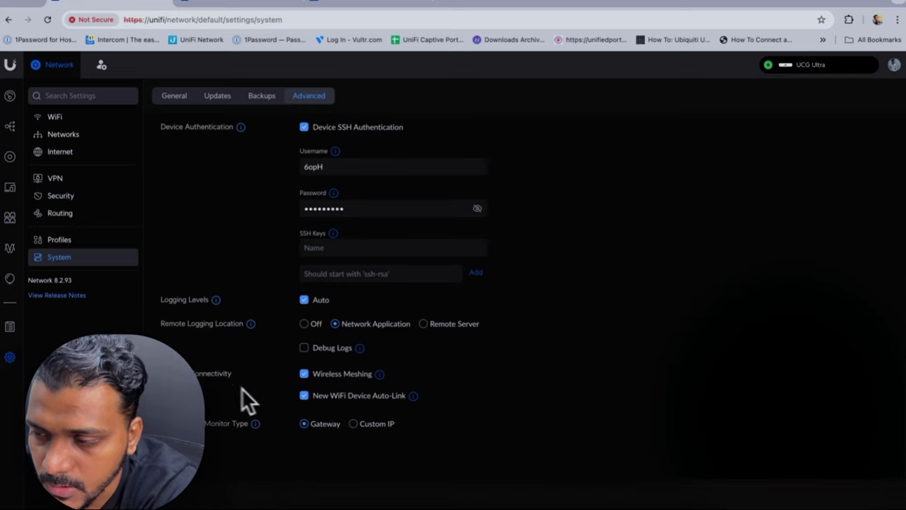
scroll(248, 388, "up", 8)
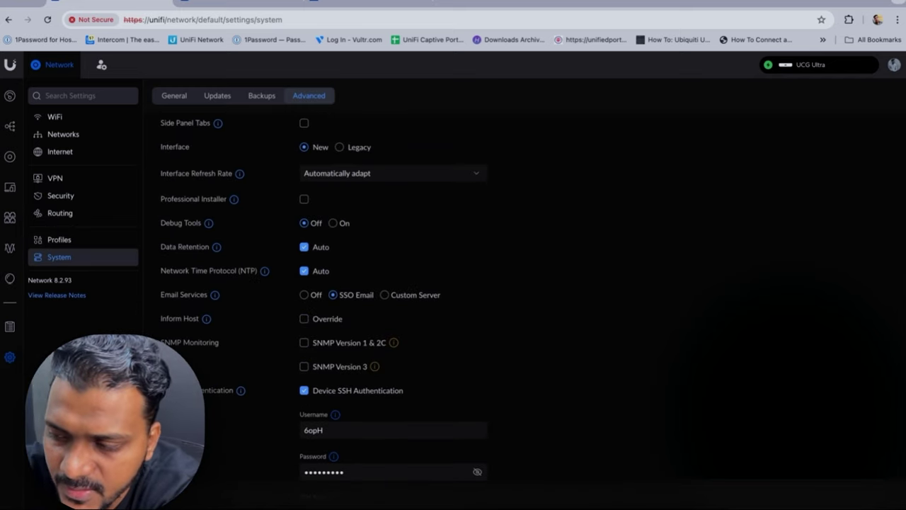
Step: Review the console's applications and auto-update settings in OS Settings, and go back to the Network application's device list
left_click(101, 64)
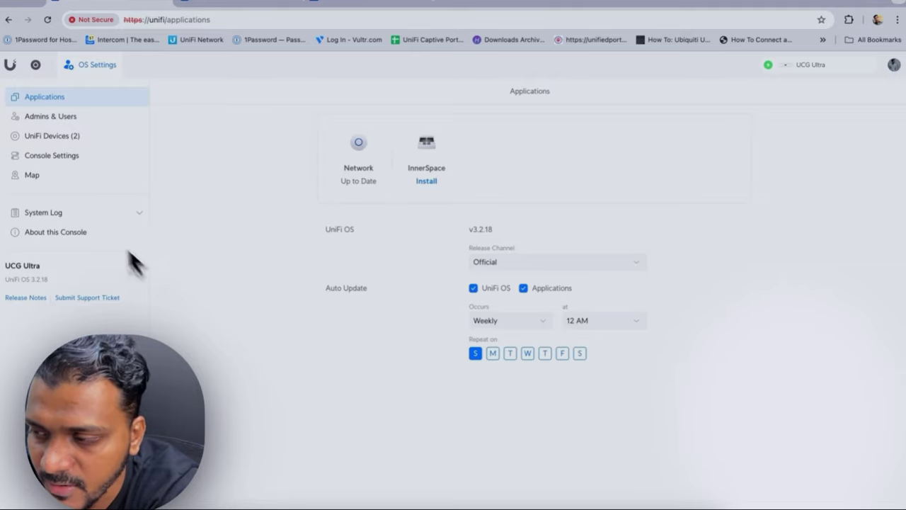
left_click(36, 64)
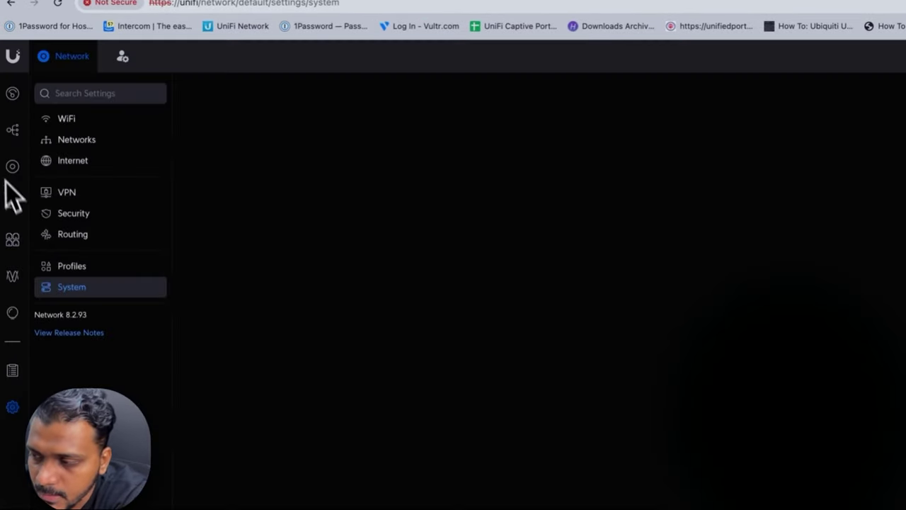
left_click(12, 170)
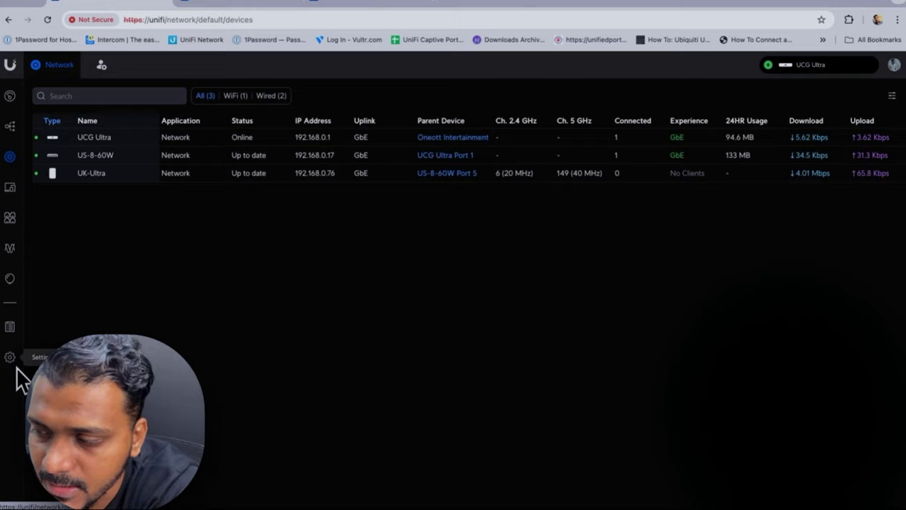
Step: Run an internet speed test from the dashboard and a latency test for the client under Most Active Clients
left_click(10, 95)
left_click(156, 459)
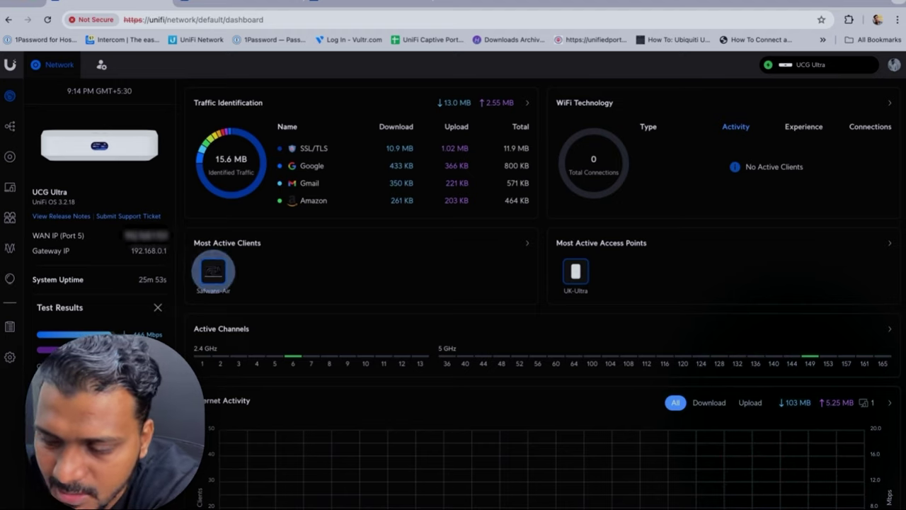
left_click(215, 294)
left_click(261, 145)
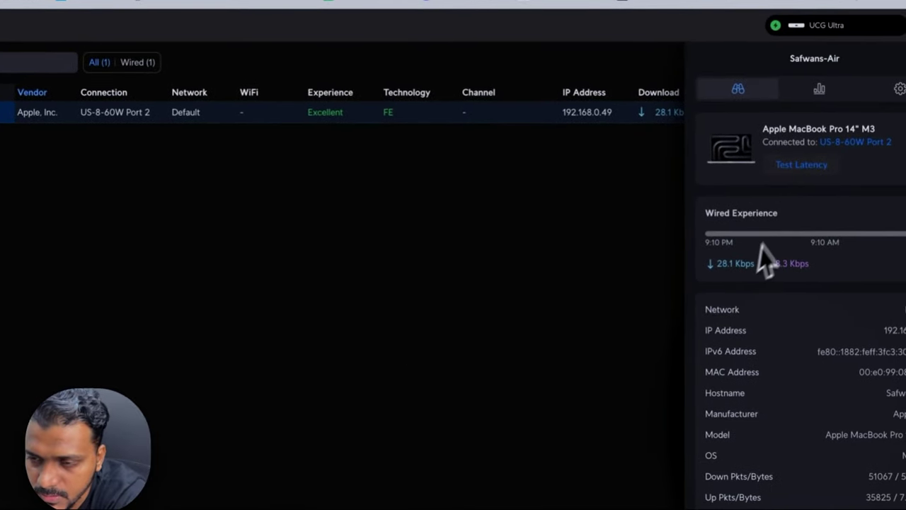
left_click(796, 167)
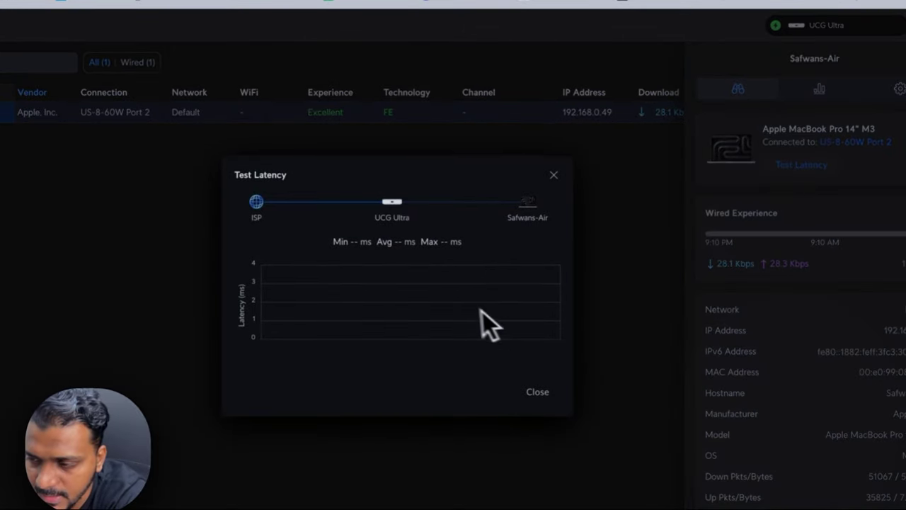
left_click(598, 202)
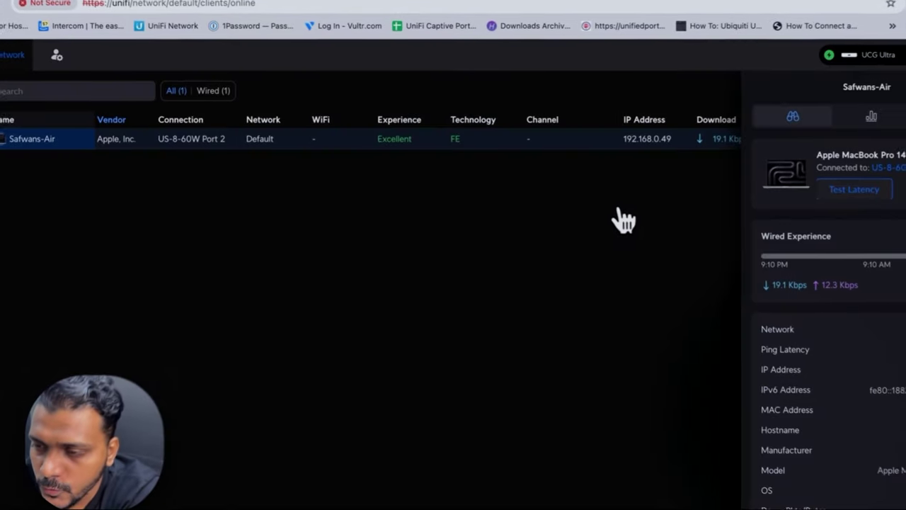
Step: Inspect the UCG Ultra's details in the device list, including its port status and WAN port
left_click(21, 164)
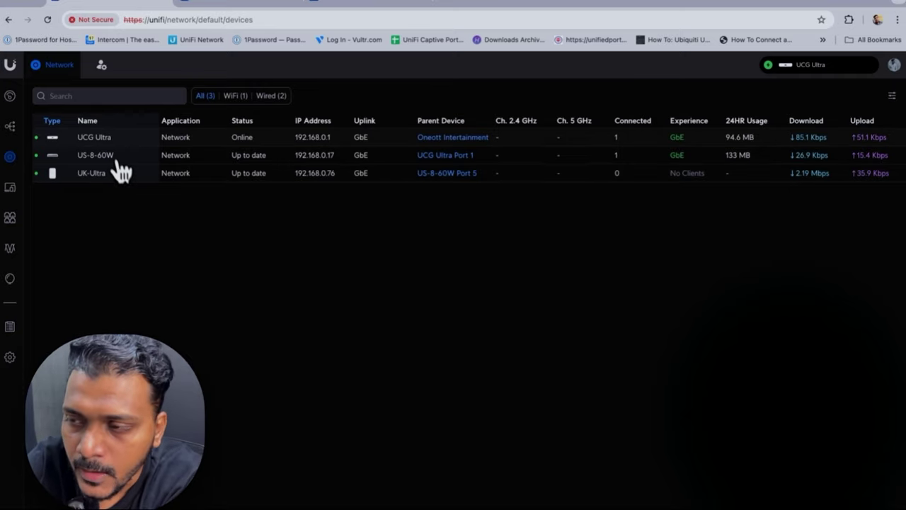
left_click(107, 142)
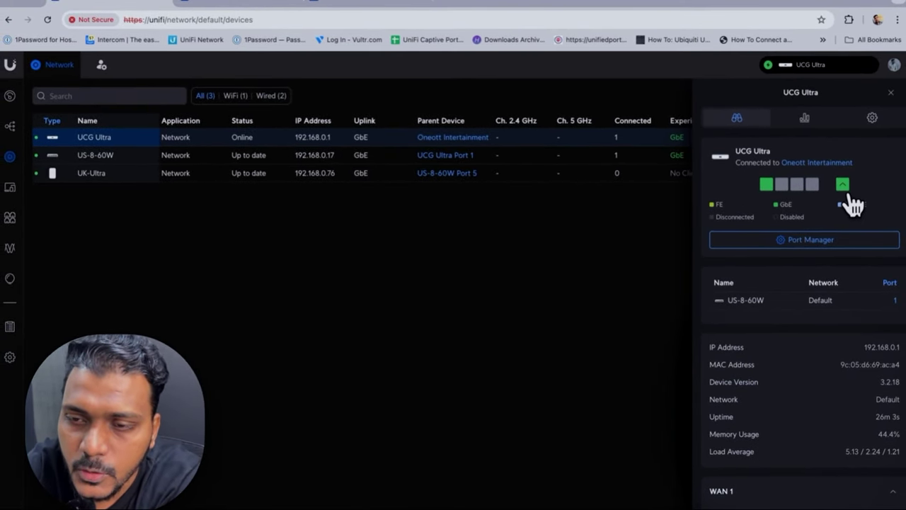
mouse_move(847, 200)
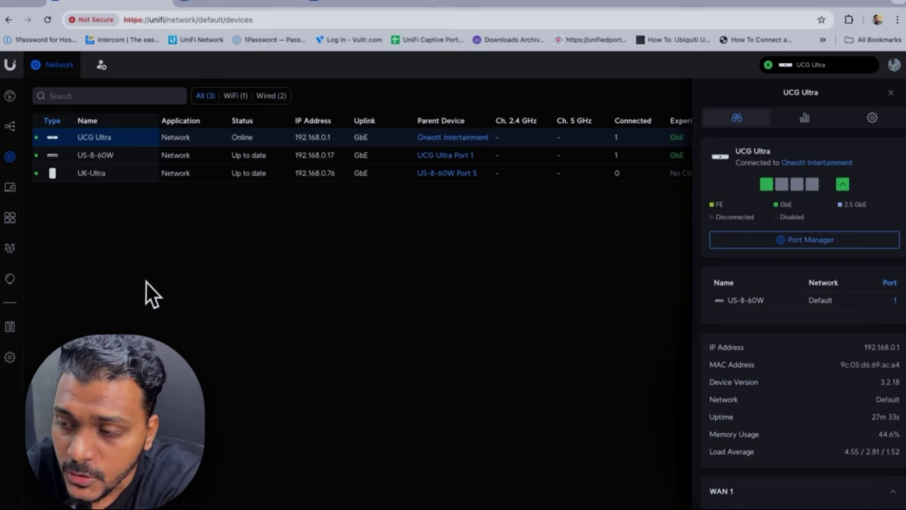
Step: Review the system log's Critical, Security Detections, Updates and Admin Activity entries, including the change log for the UK-Ultra device settings
left_click(14, 337)
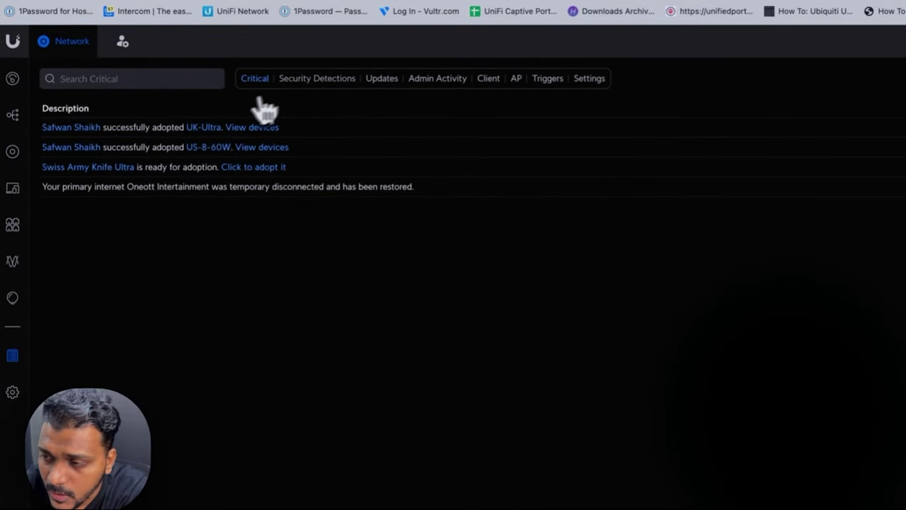
left_click(301, 80)
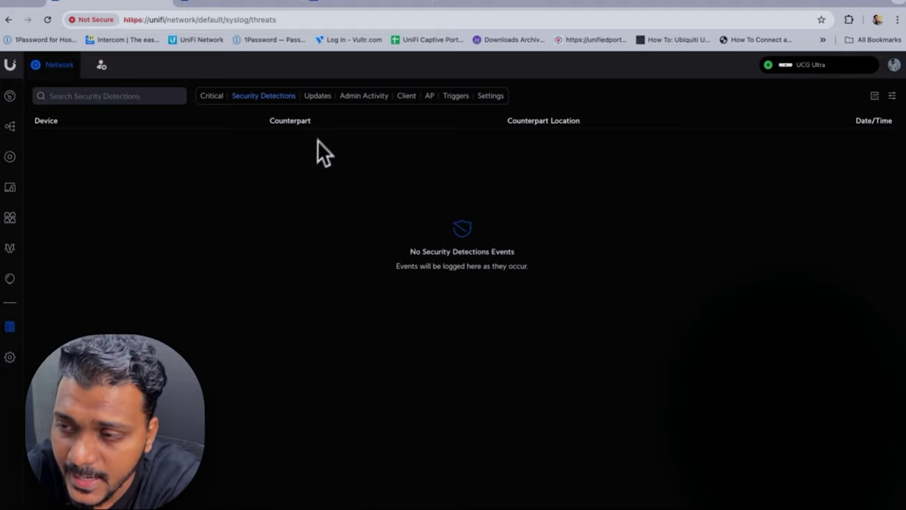
left_click(317, 96)
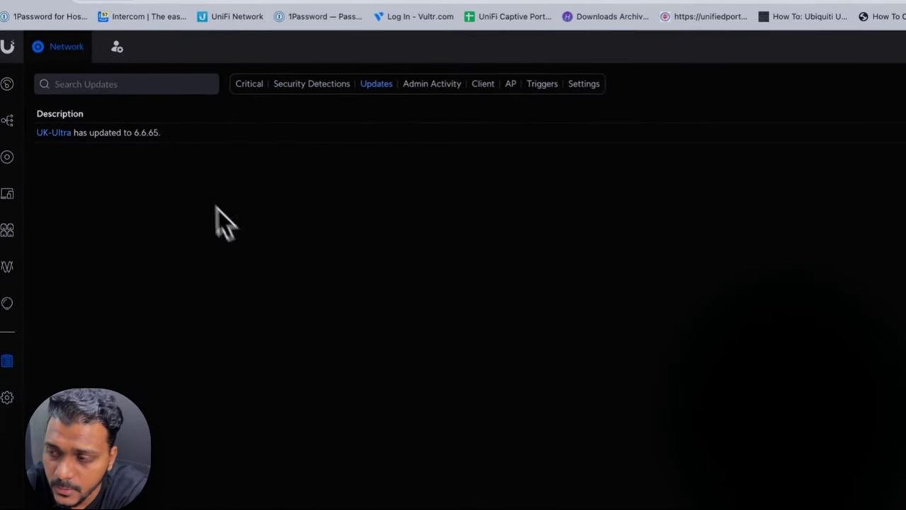
left_click(431, 85)
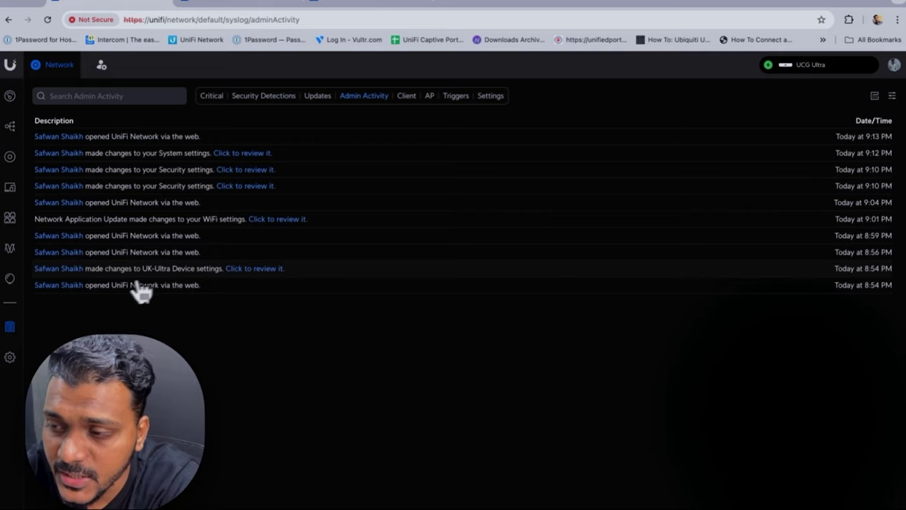
left_click(270, 275)
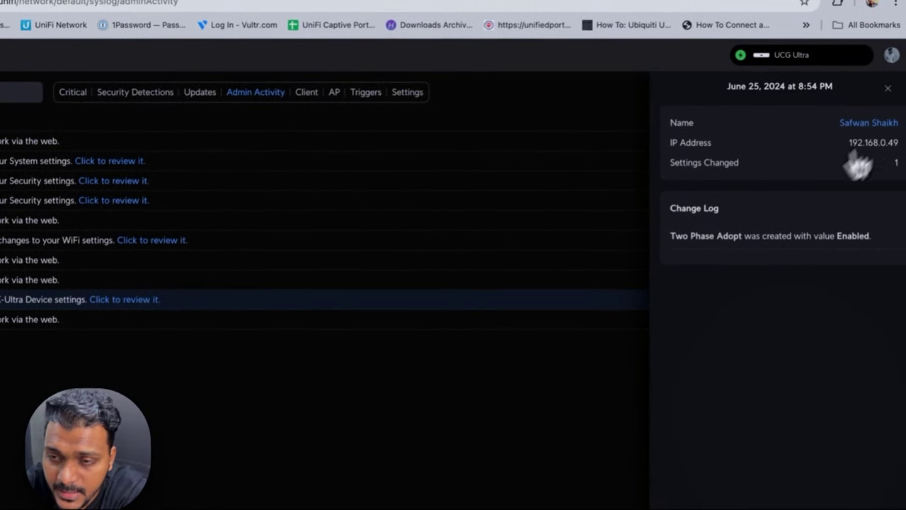
left_click(895, 85)
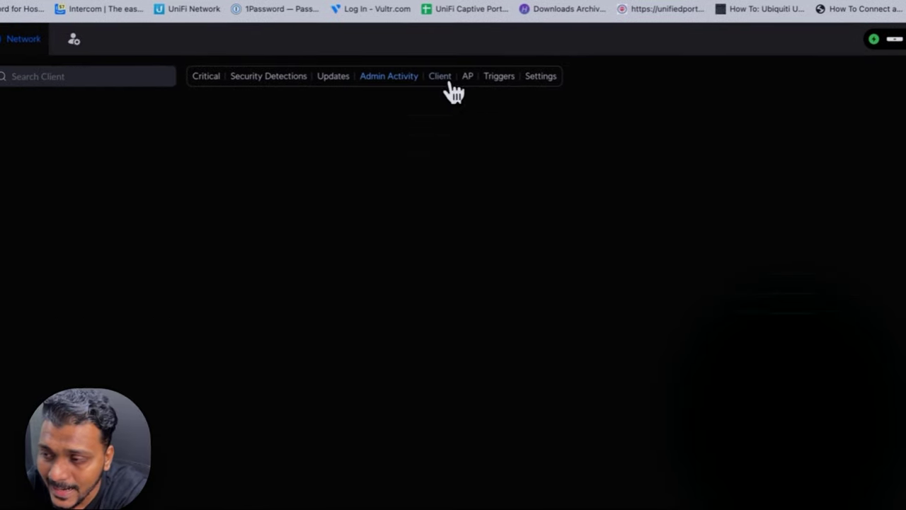
Step: Review the system log's Client, AP and Triggers entries
left_click(401, 80)
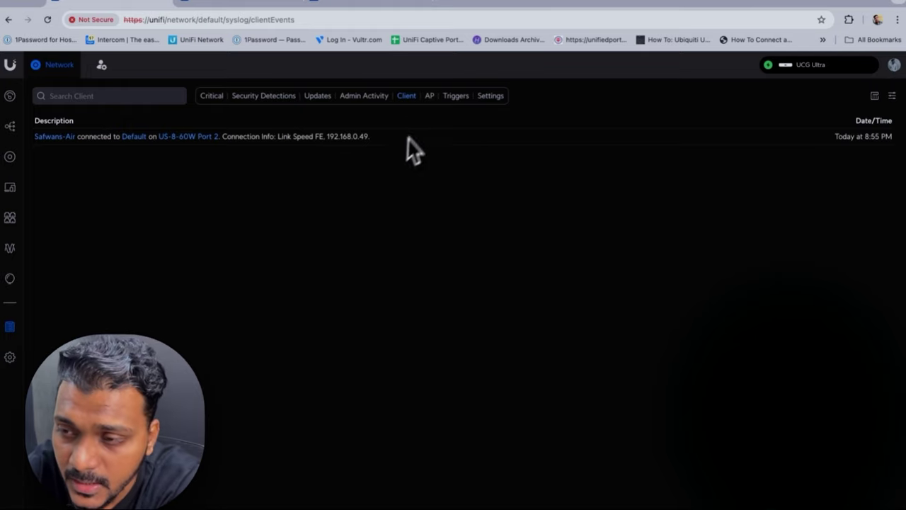
left_click(429, 97)
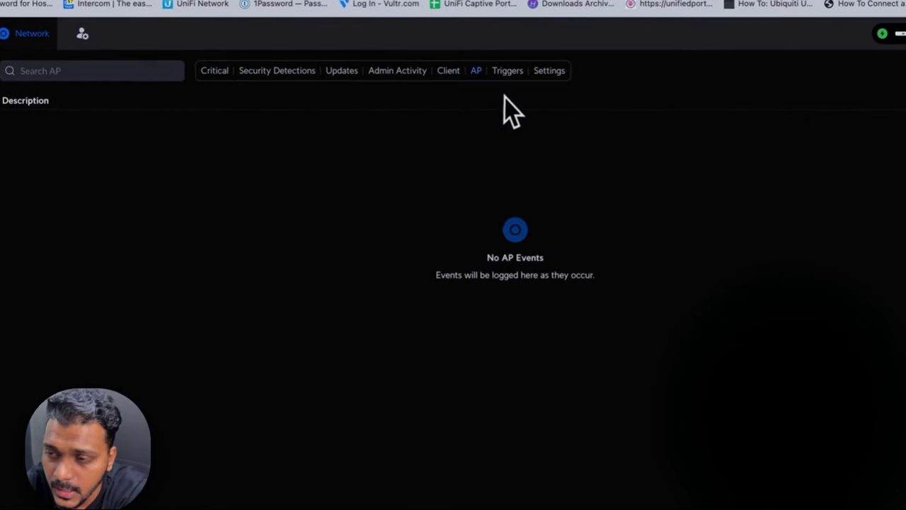
left_click(515, 79)
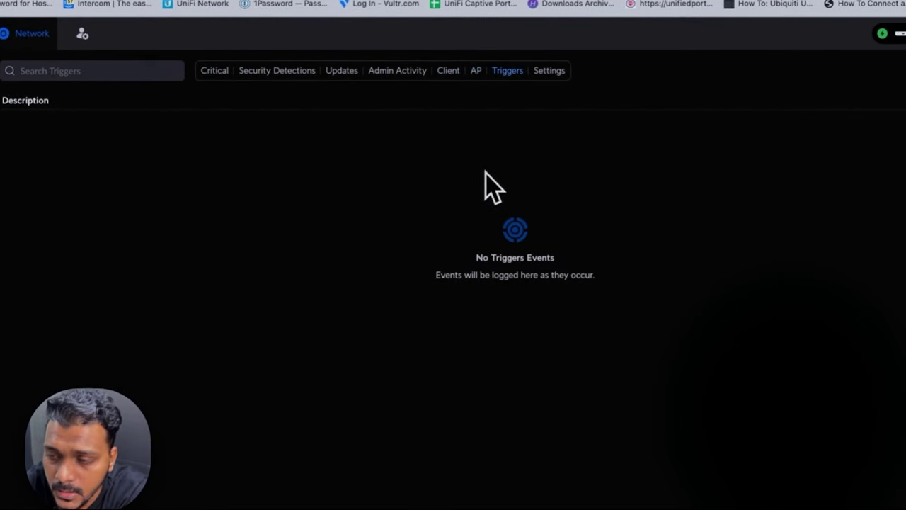
Step: Enable email notifications for UniFi Device Connection Change in the system log's notification settings
left_click(551, 72)
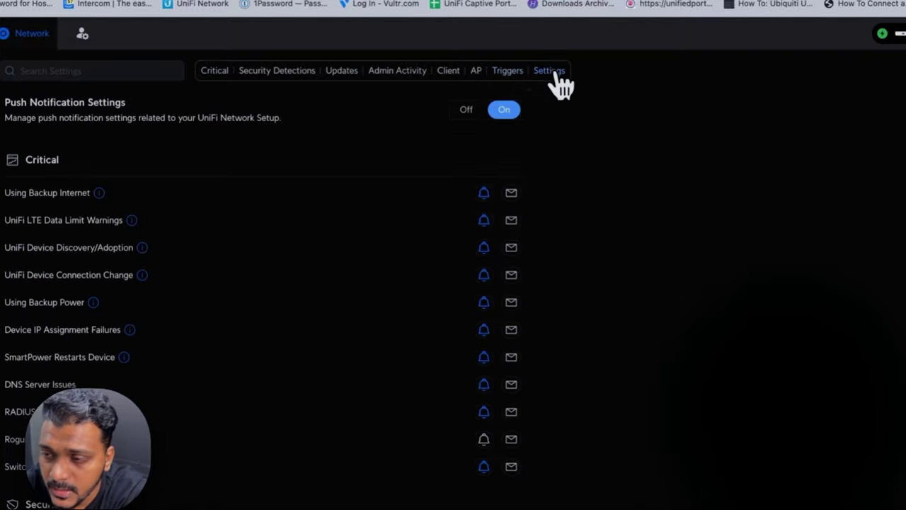
scroll(225, 283, "down", 5)
scroll(156, 223, "up", 1)
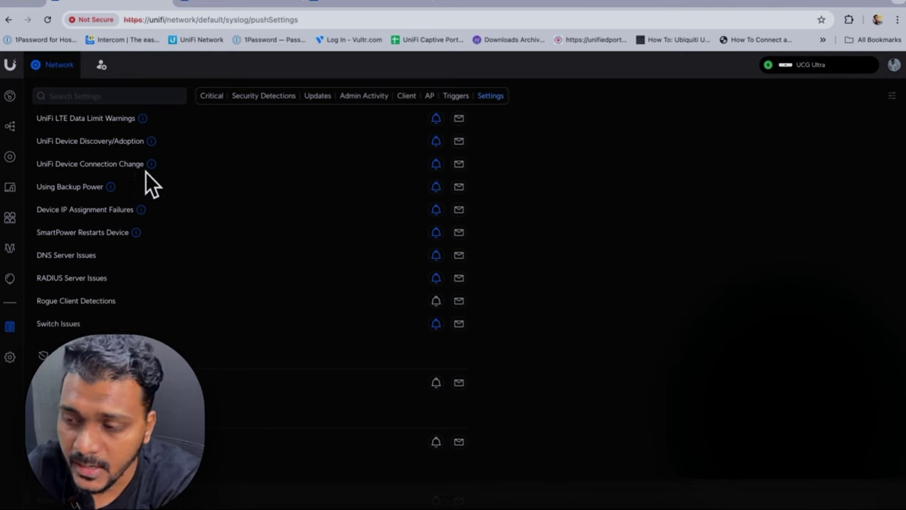
left_click(459, 164)
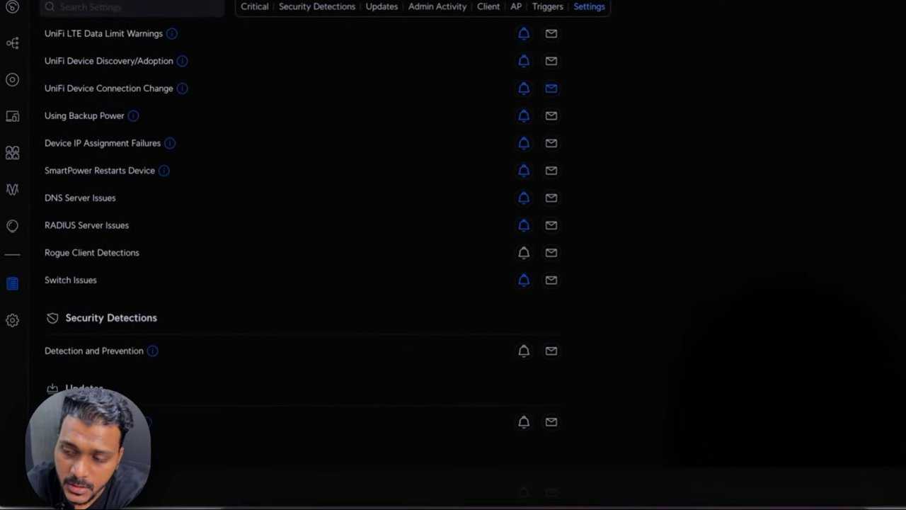
Step: Examine the remaining push notification options, including the Critical, Security Detections and Updates categories
scroll(361, 297, "down", 2)
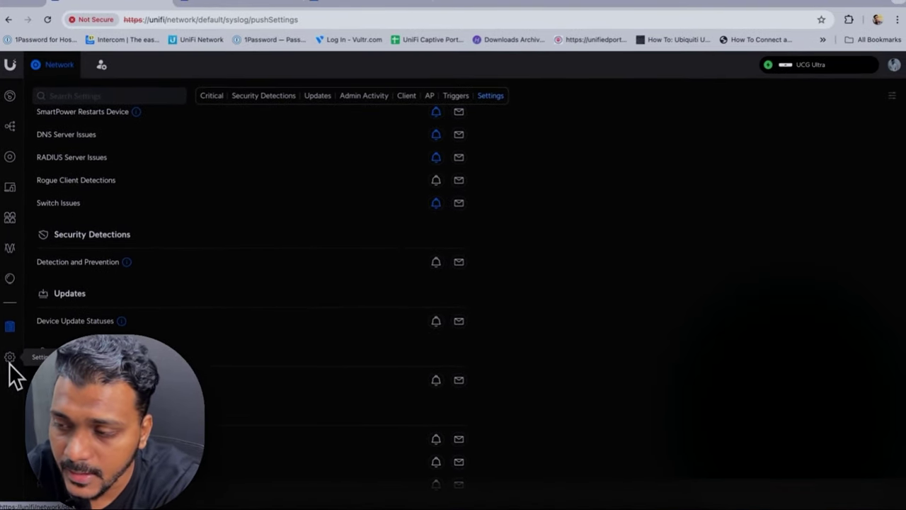
scroll(154, 312, "up", 3)
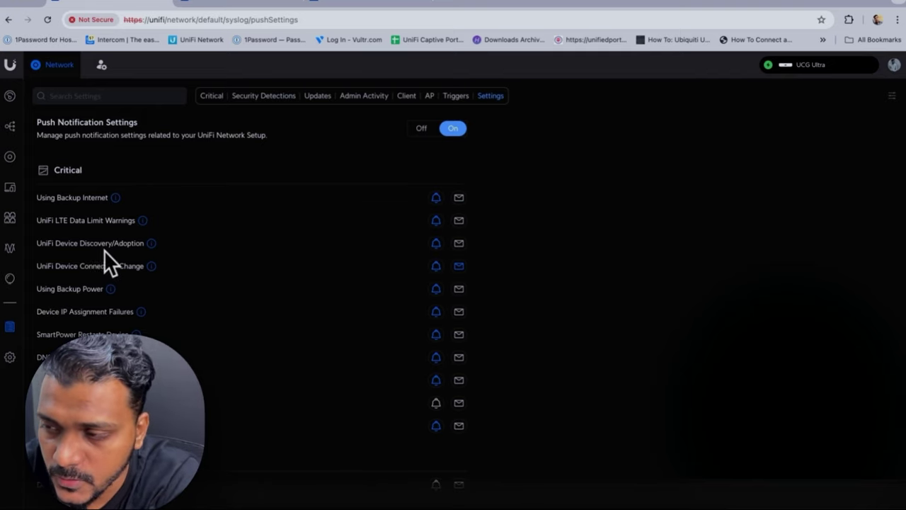
scroll(93, 233, "down", 2)
scroll(95, 234, "up", 2)
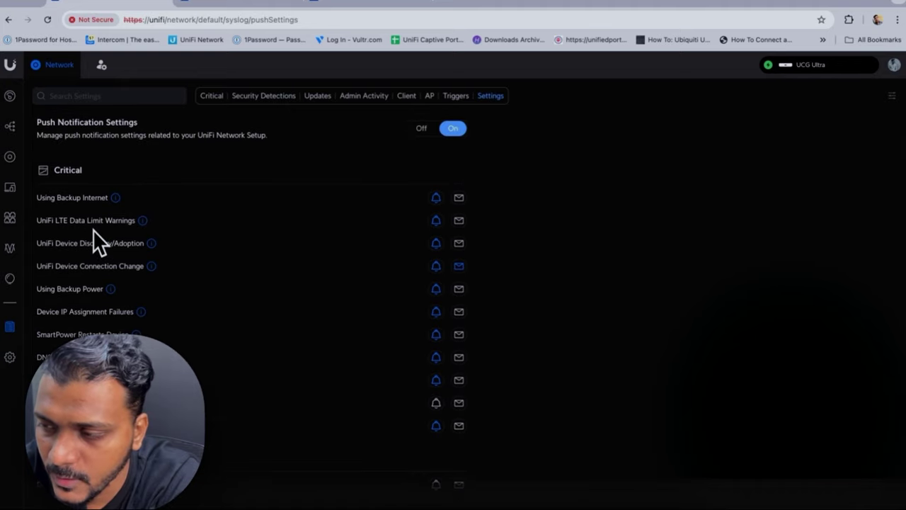
scroll(93, 234, "down", 2)
scroll(93, 234, "up", 2)
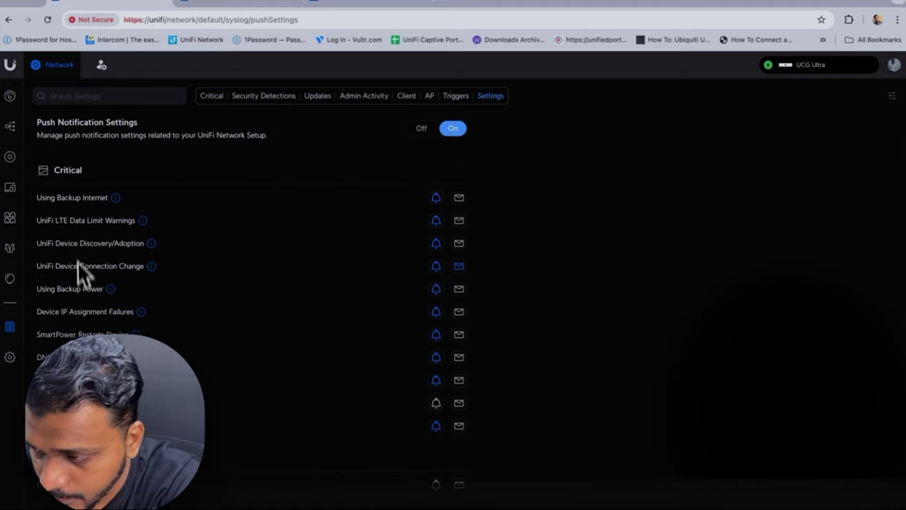
scroll(95, 273, "down", 3)
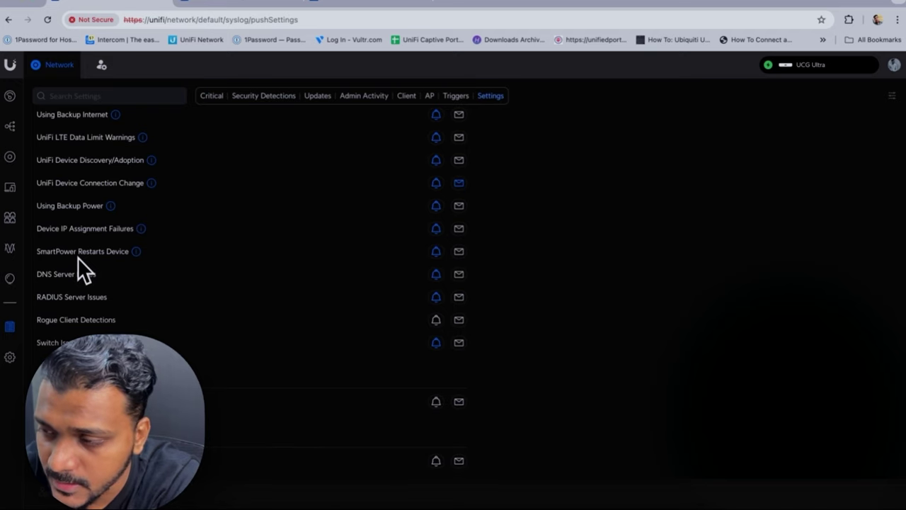
scroll(79, 260, "up", 1)
scroll(79, 260, "up", 2)
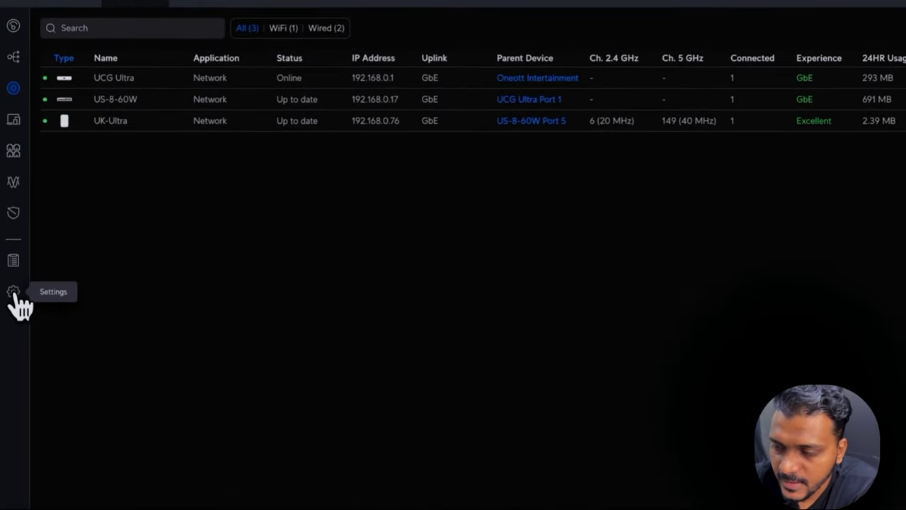
Step: Review the advanced settings of the WiFi test network down to WiFi Scheduler, and check the device and online client lists
left_click(14, 293)
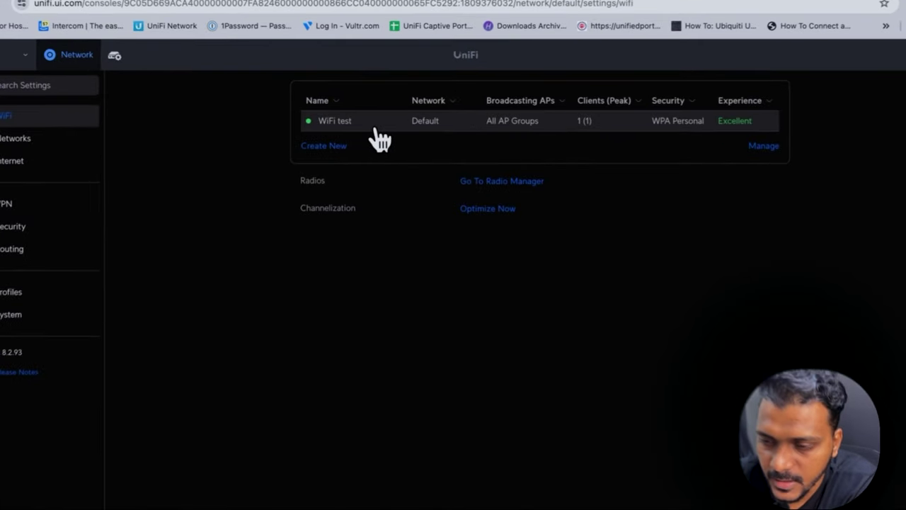
left_click(377, 128)
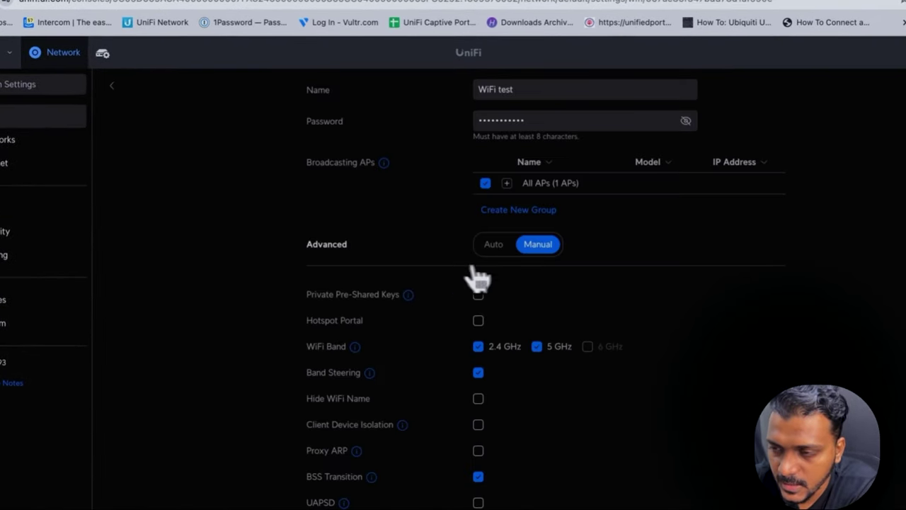
scroll(479, 280, "down", 5)
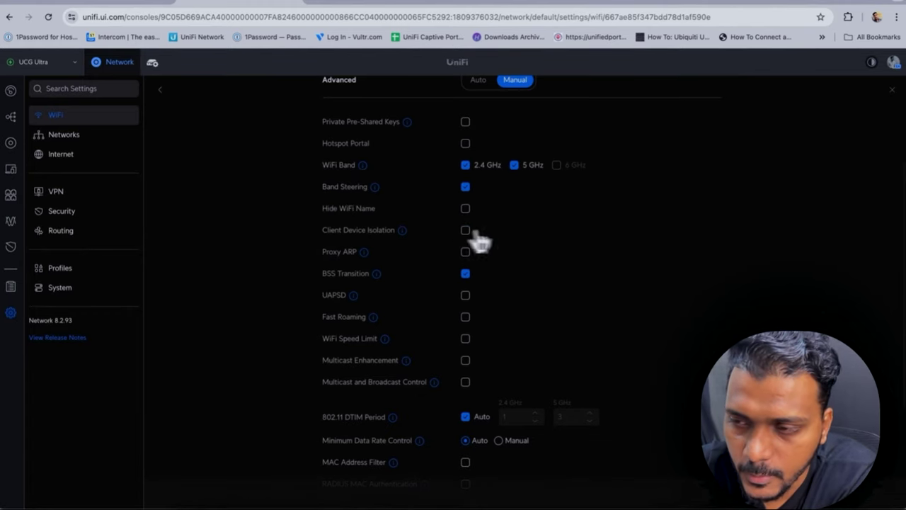
scroll(421, 271, "down", 3)
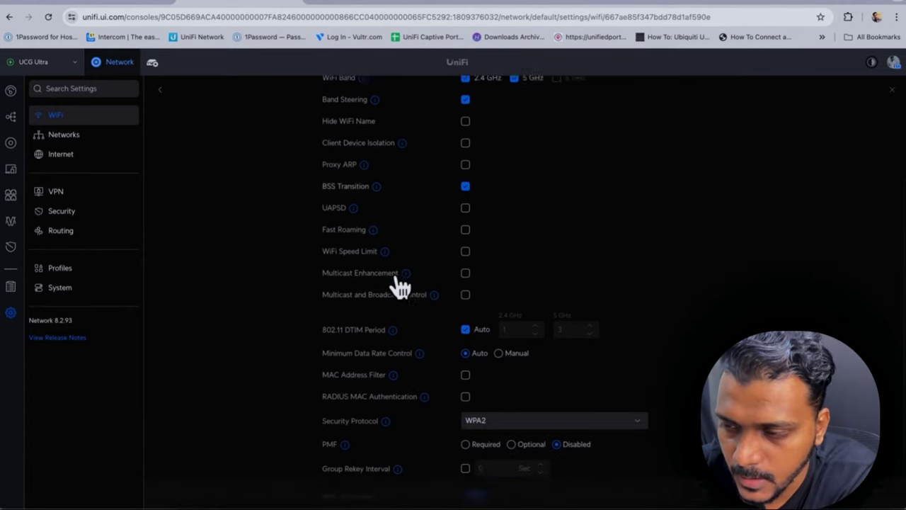
mouse_move(400, 396)
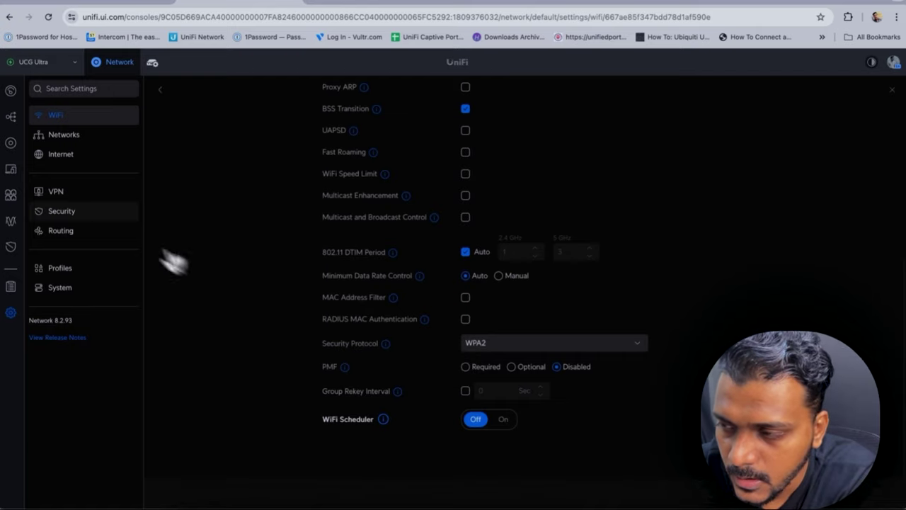
left_click(11, 145)
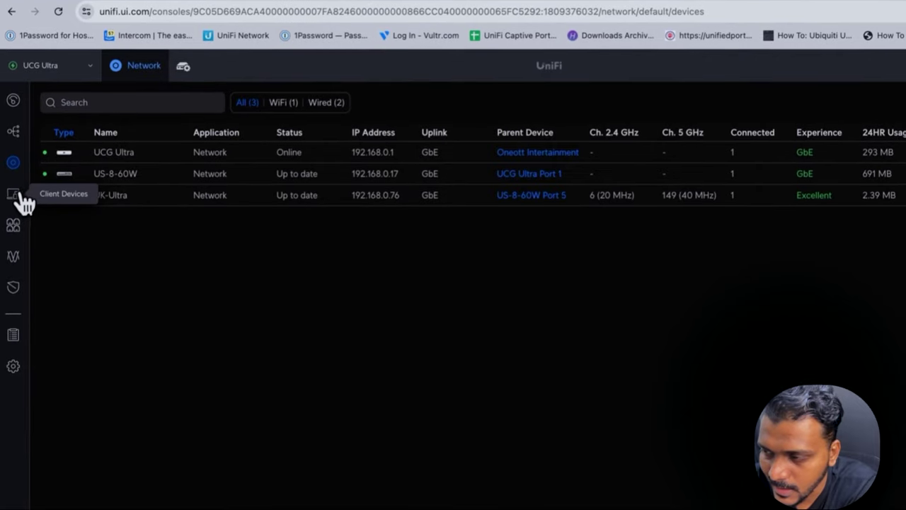
left_click(21, 195)
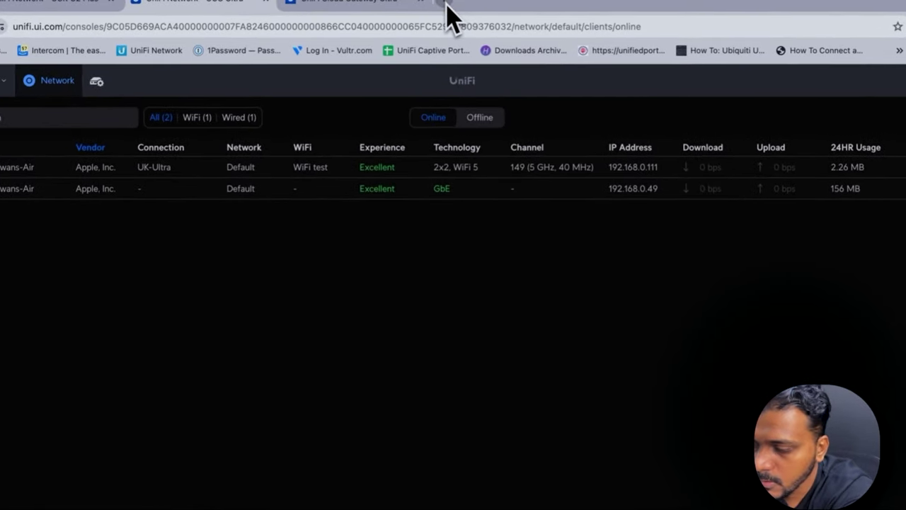
Step: Run an internet speed test on fast.com in a new browser tab
key("ctrl+t")
type("fast")
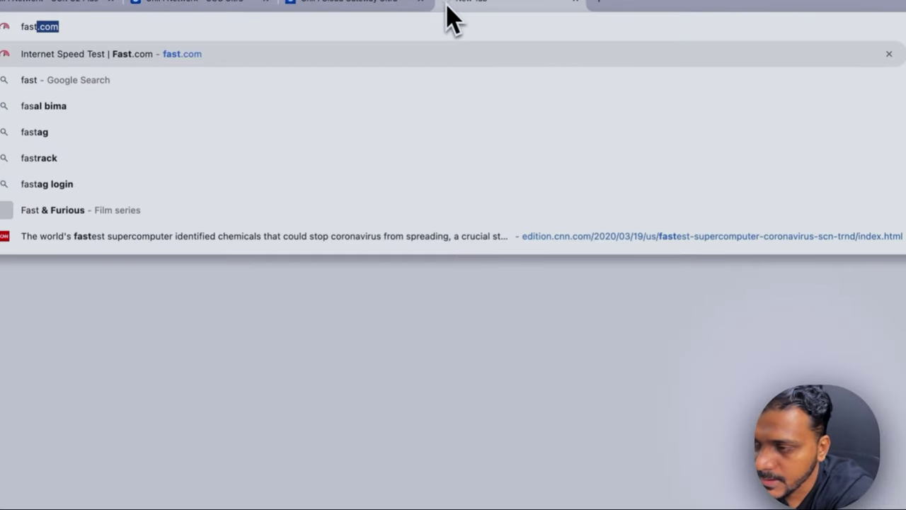
key("Return")
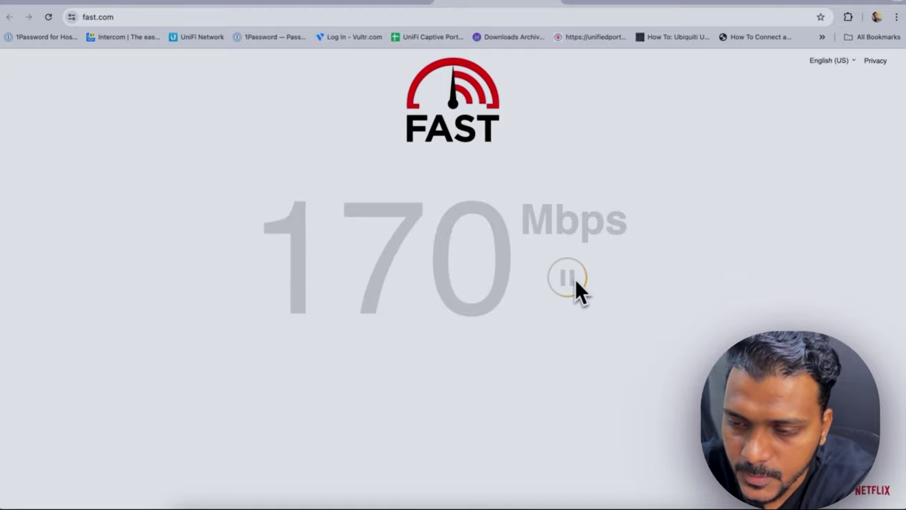
Step: Search the web for "speed test" and start a test on speedtest.net, allowing it location access this time
left_click(574, 2)
type("spee")
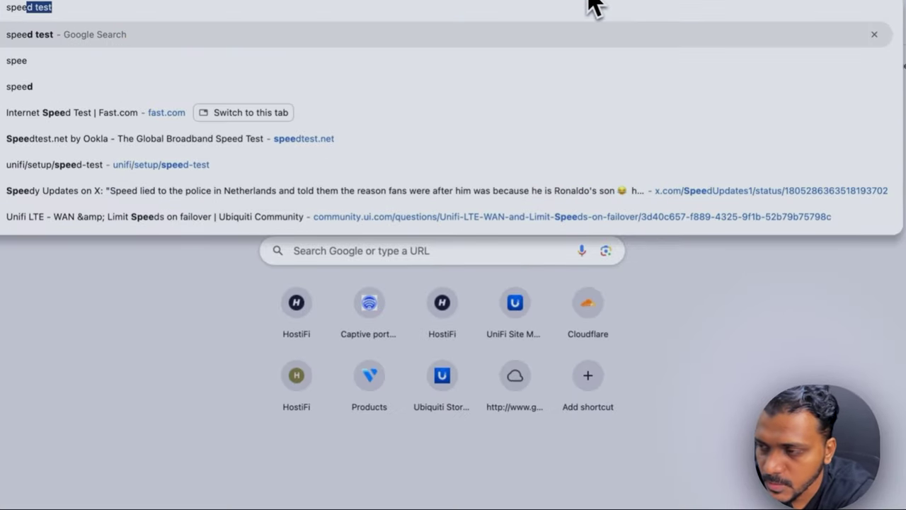
key("Return")
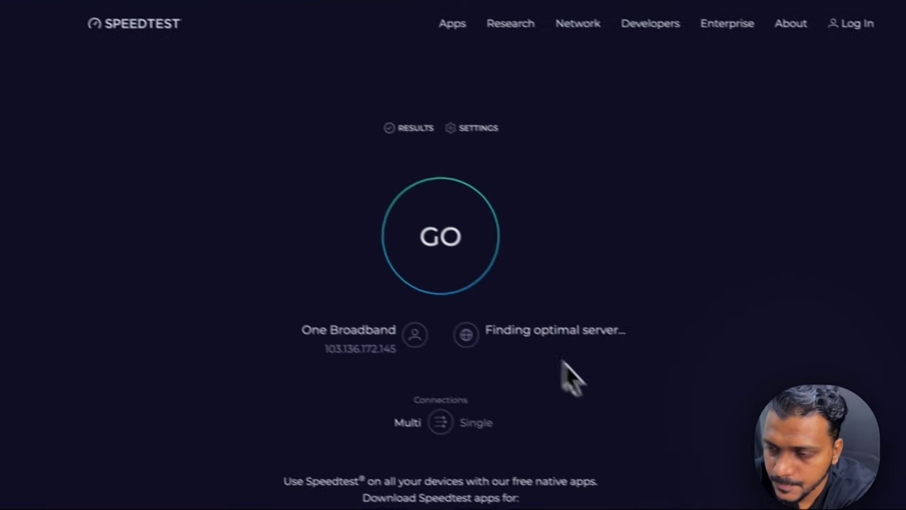
left_click(435, 244)
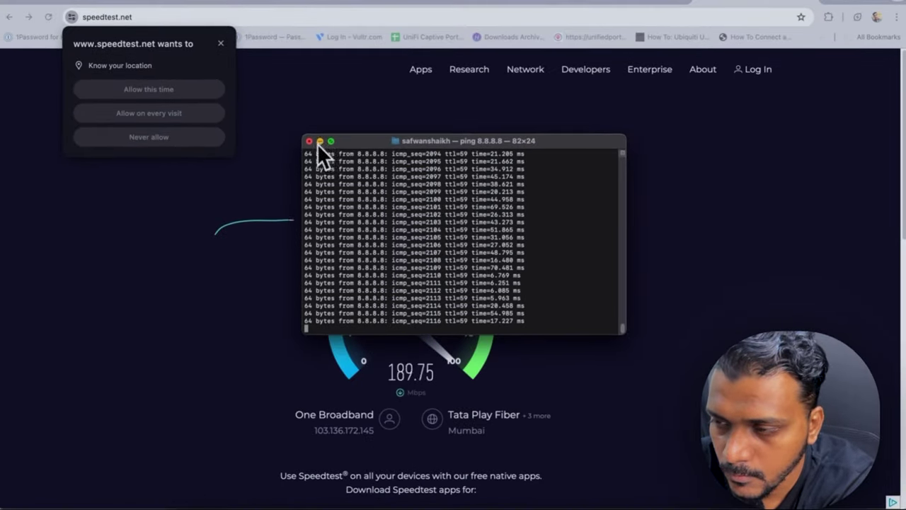
left_click(311, 142)
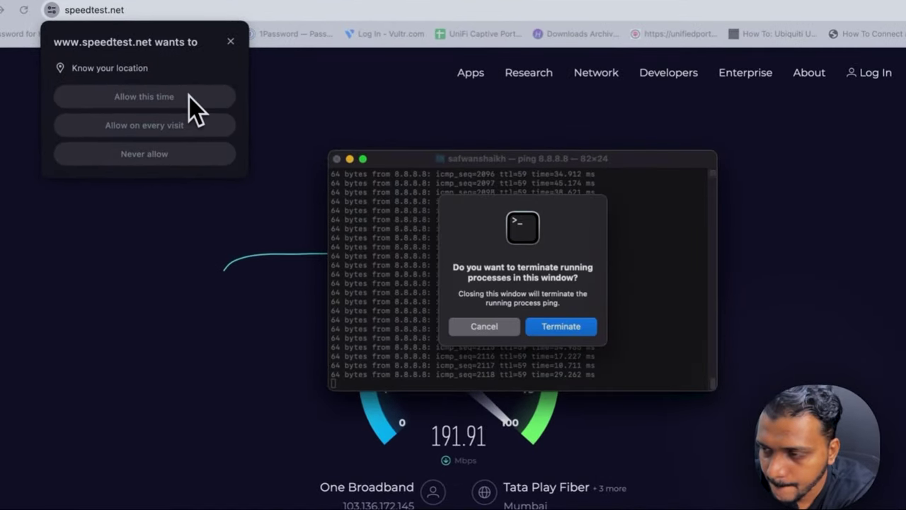
left_click(188, 97)
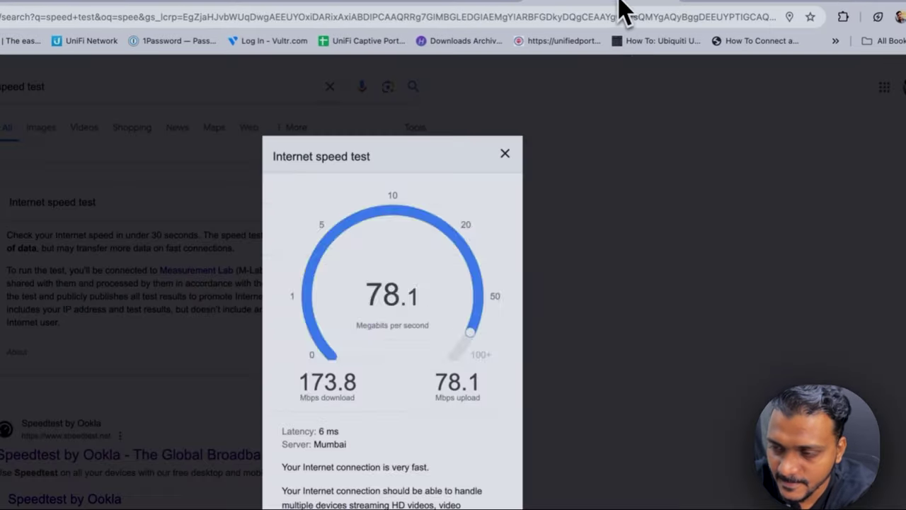
Step: Compare the download and upload results of the Speedtest, Google and fast.com speed tests
left_click(765, 2)
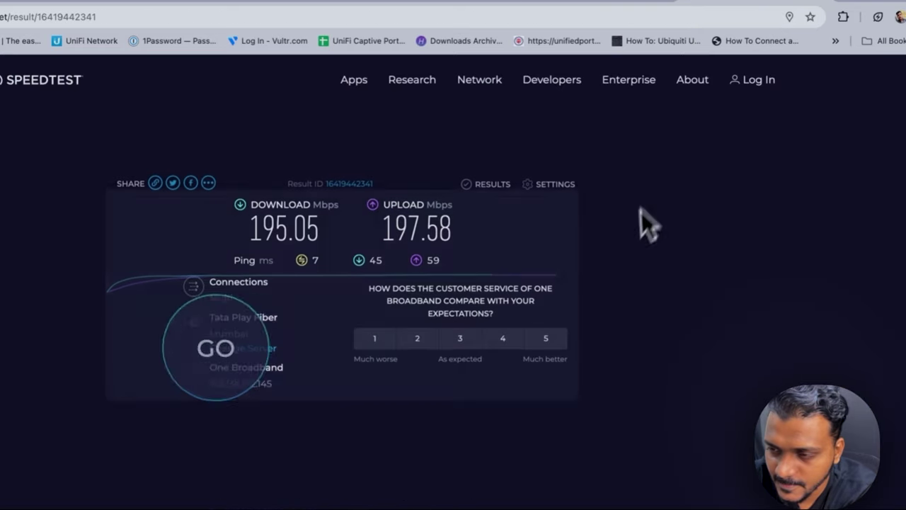
left_click(575, 2)
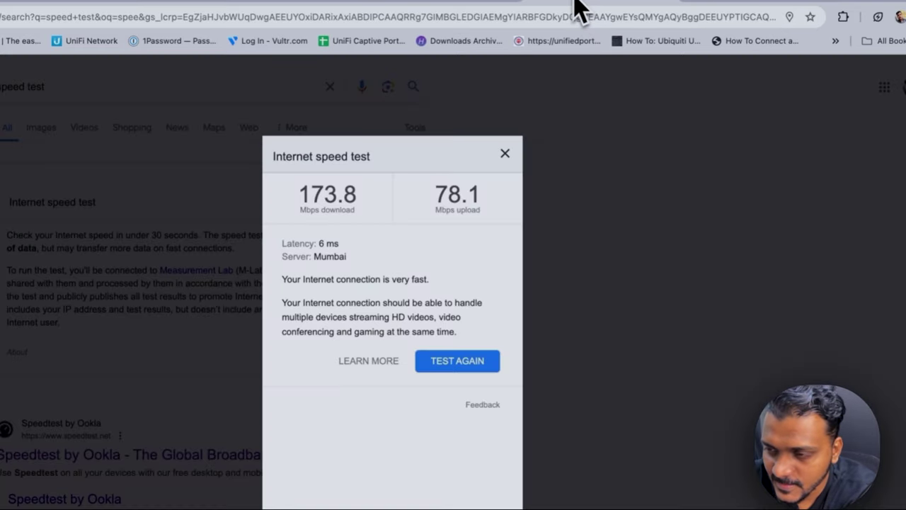
left_click(410, 3)
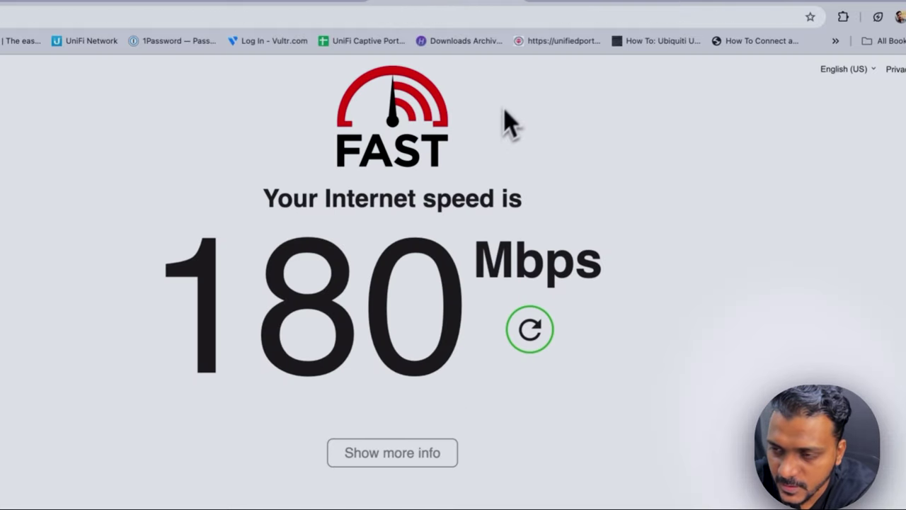
left_click(591, 2)
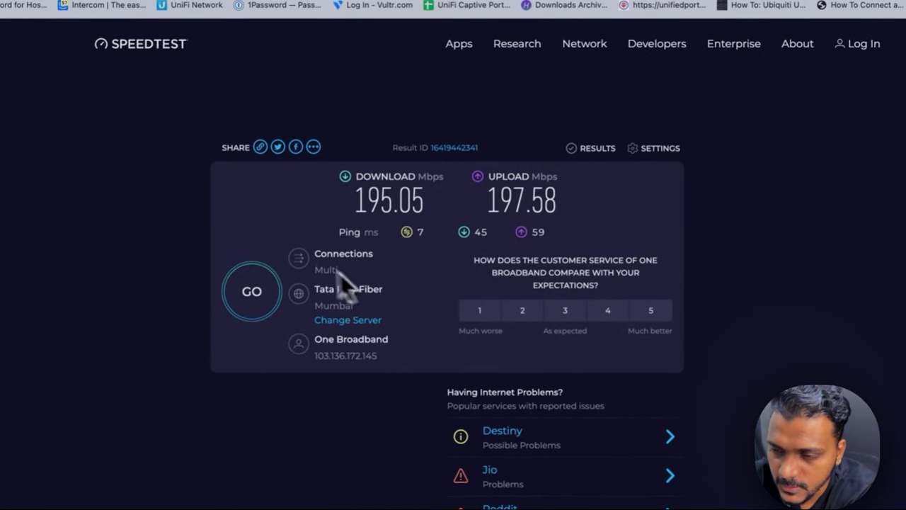
Step: Return to the UniFi Network page, check the clients and devices, and review the gateway's per-application traffic and filtering data
left_click(315, 2)
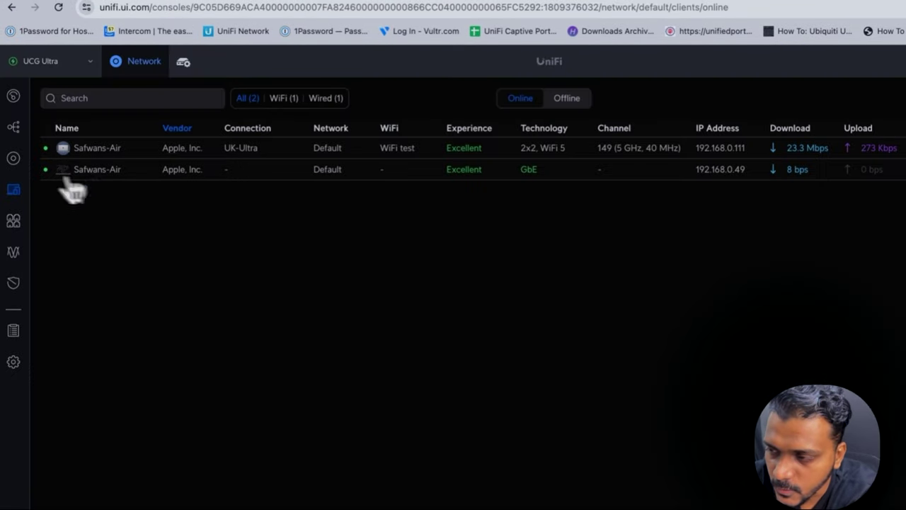
left_click(14, 158)
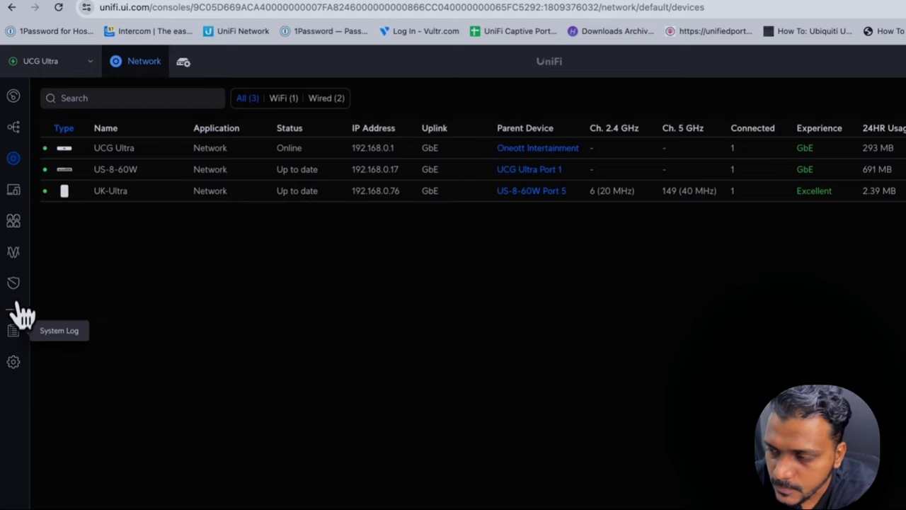
left_click(13, 283)
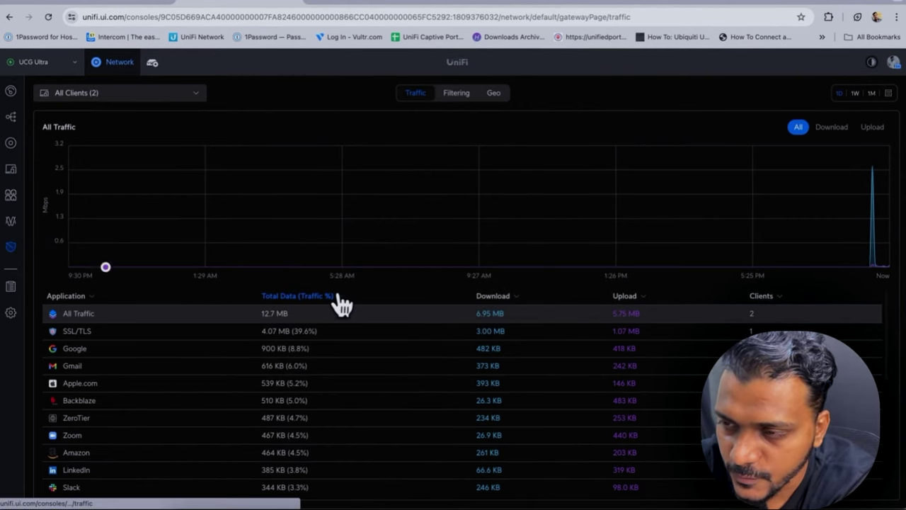
scroll(337, 304, "down", 2)
scroll(340, 303, "up", 2)
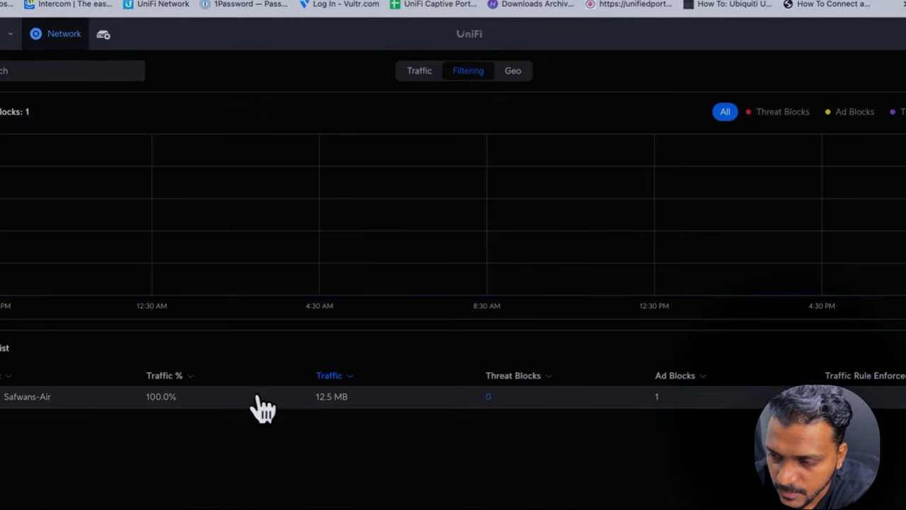
left_click(265, 408)
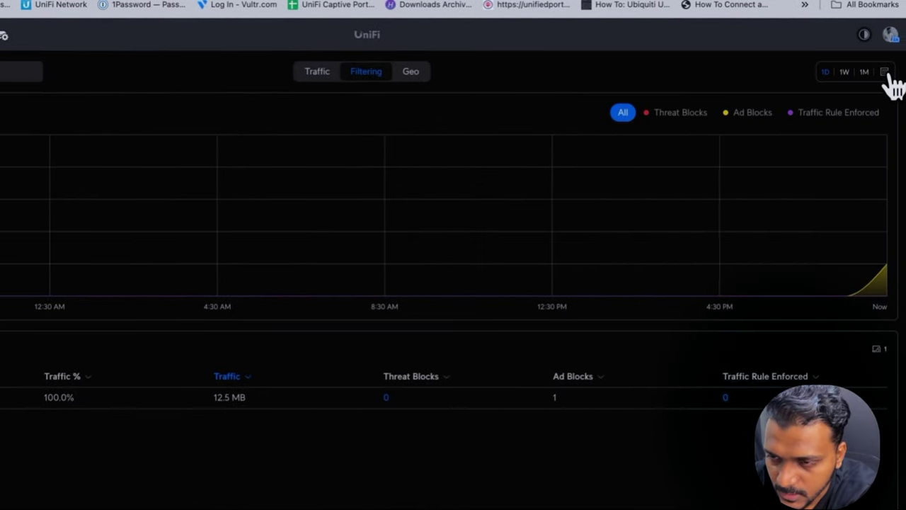
Step: Review the gateway's filtering data and the geographic traffic map, and show the traffic details for the United States
left_click(886, 67)
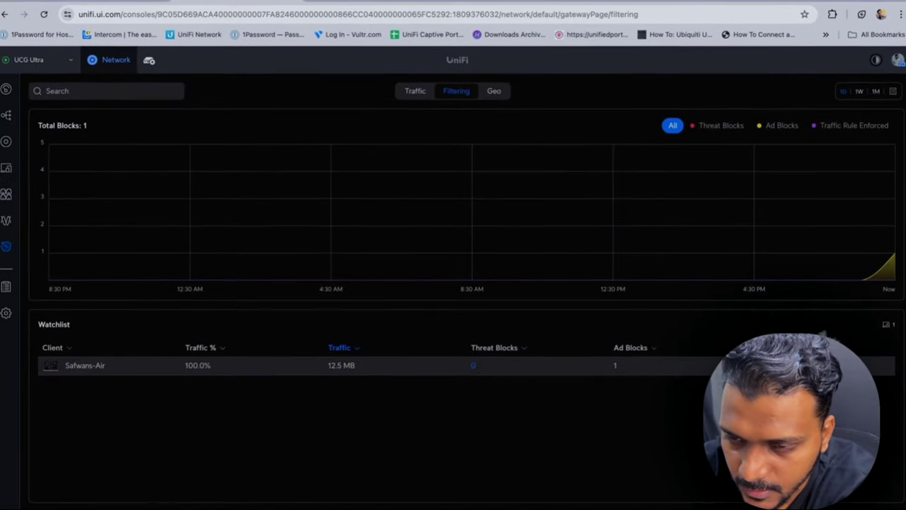
mouse_move(892, 268)
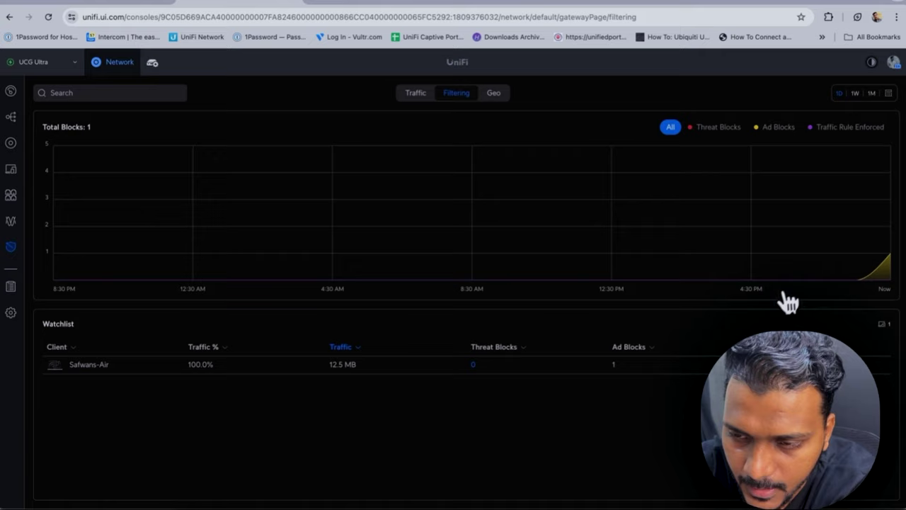
left_click(496, 95)
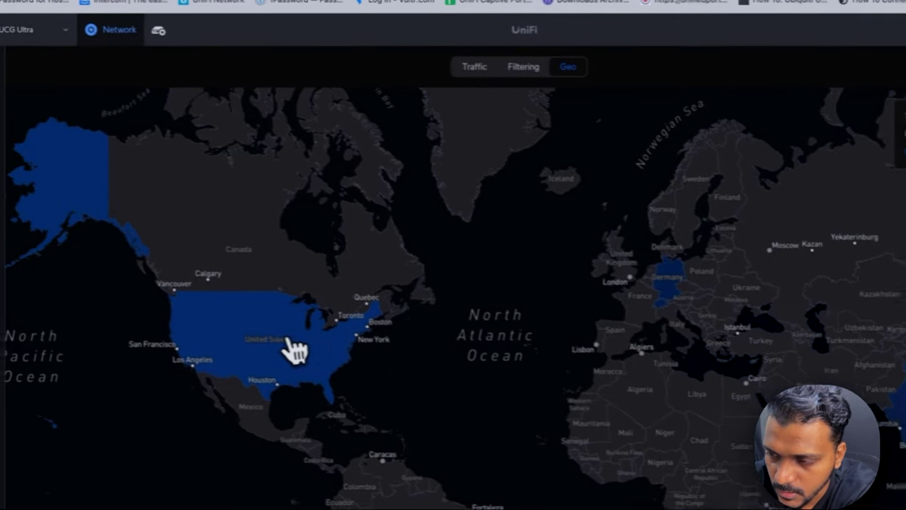
left_click(302, 354)
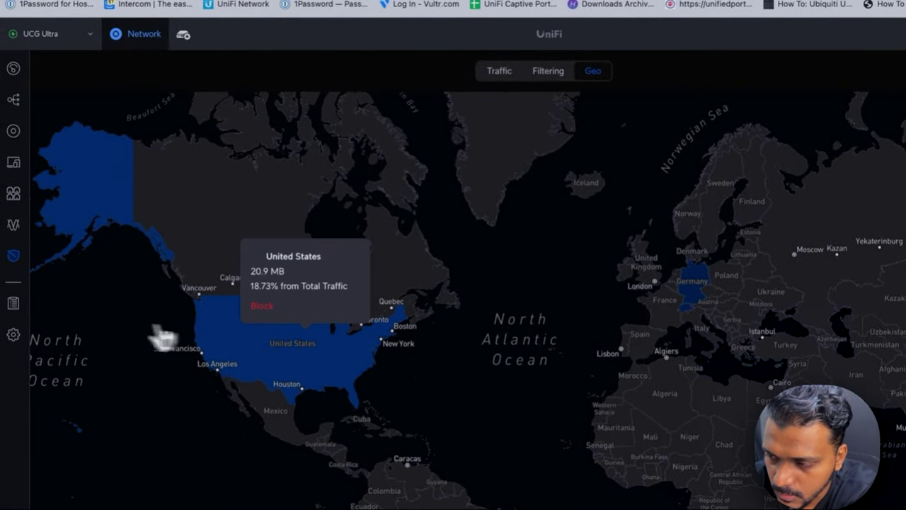
Step: In the security settings, try DNS Shield in Manual mode with Cloudflare and Google, and switch Ad Blocking off and on again
left_click(14, 335)
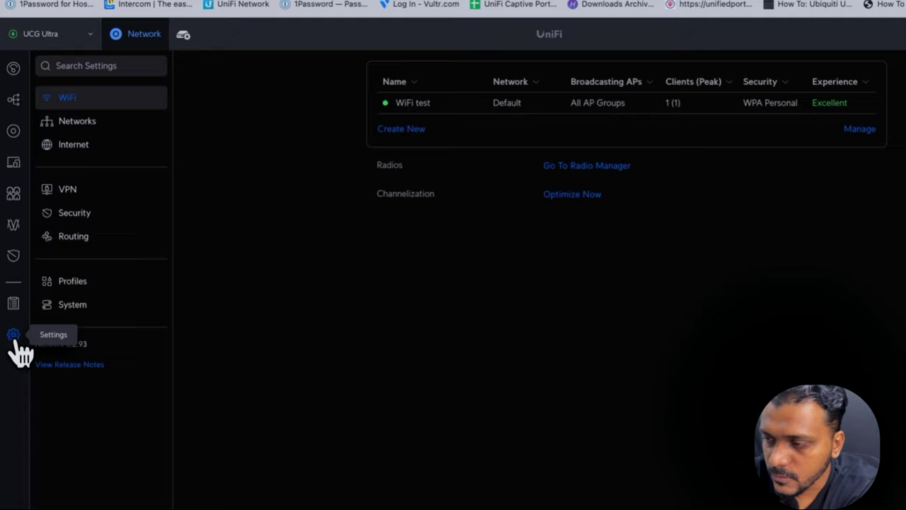
left_click(97, 219)
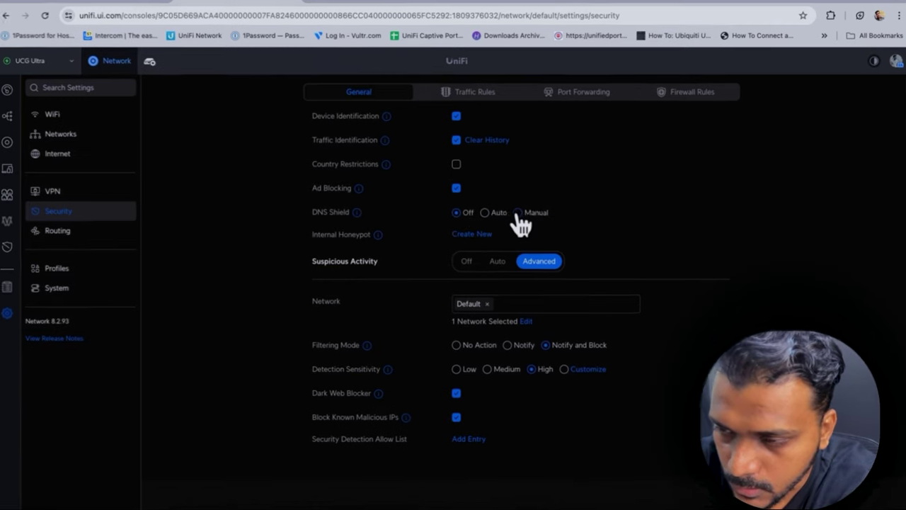
left_click(519, 212)
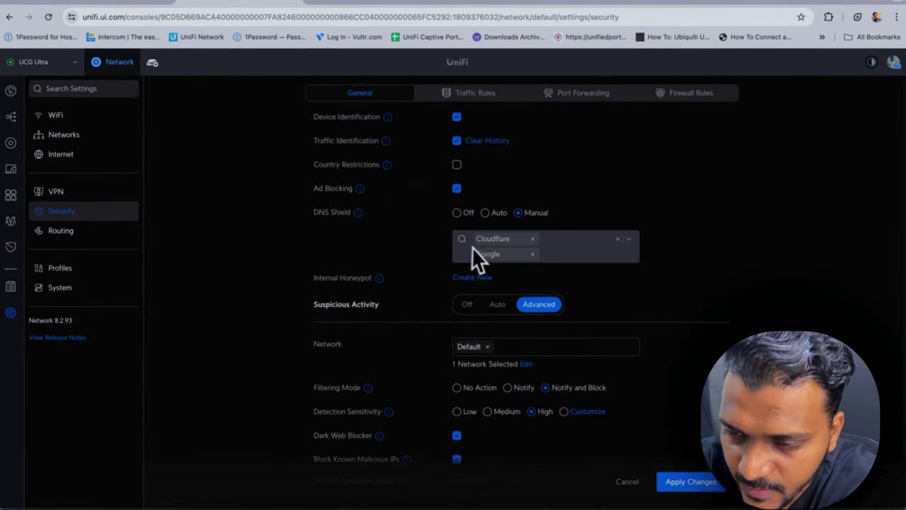
mouse_move(367, 197)
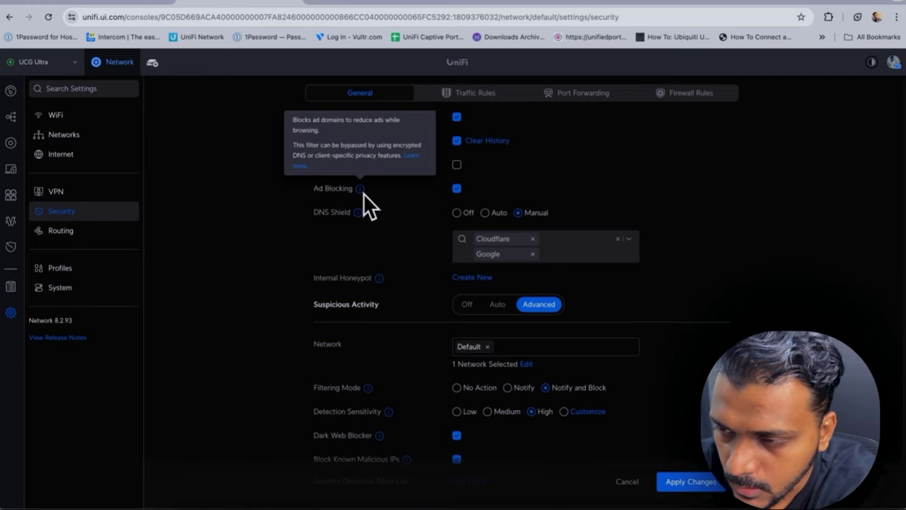
left_click(457, 192)
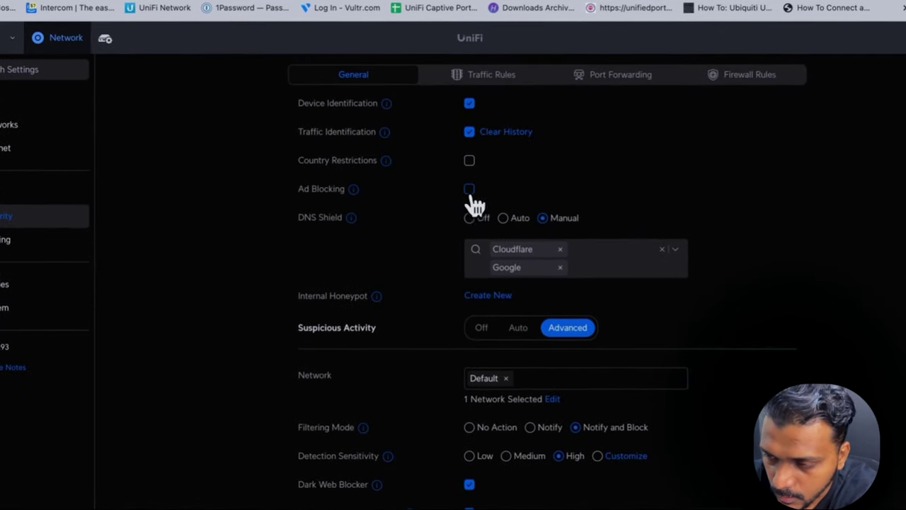
left_click(469, 190)
scroll(399, 196, "down", 2)
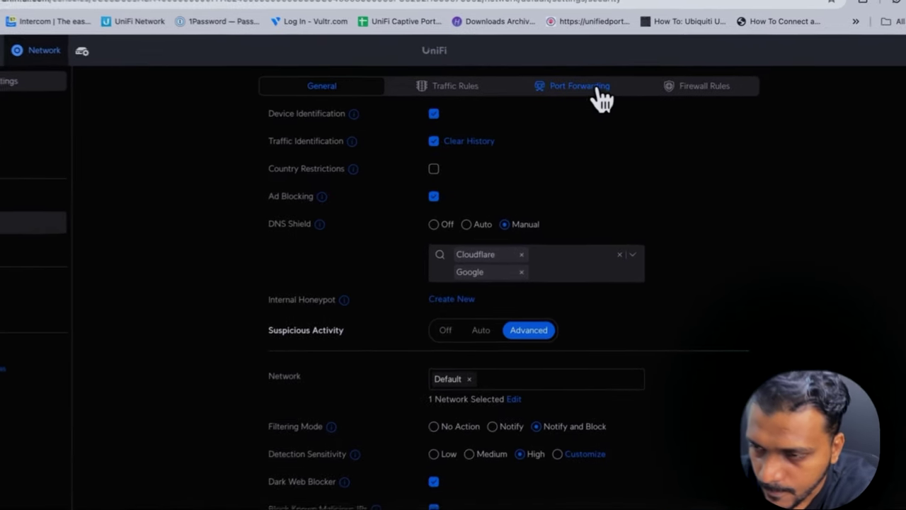
Step: Review the port forwarding, Internet firewall rules and Teleport VPN settings, and check the device list and WiFi settings
left_click(597, 96)
left_click(517, 354)
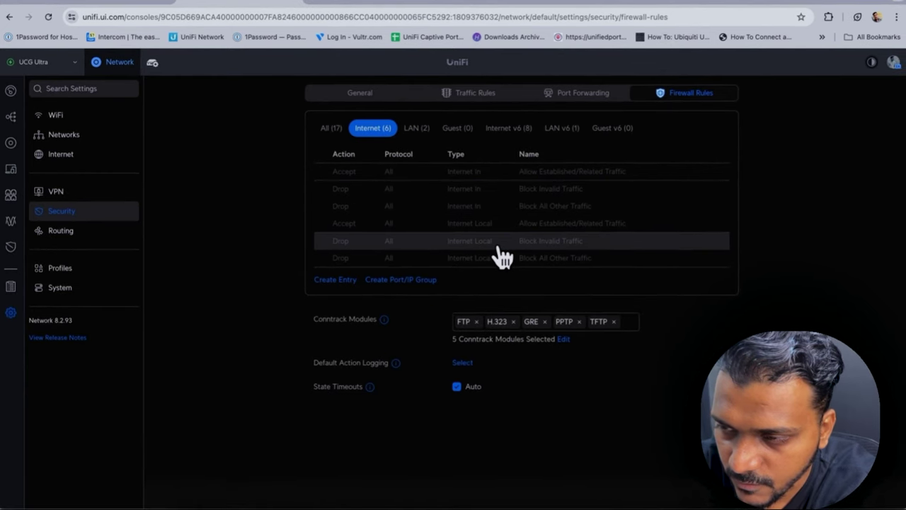
left_click(62, 192)
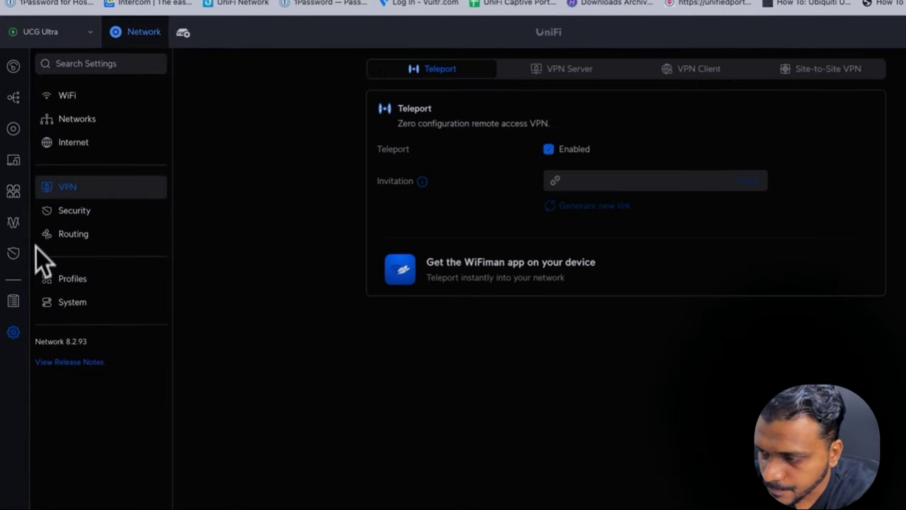
left_click(14, 129)
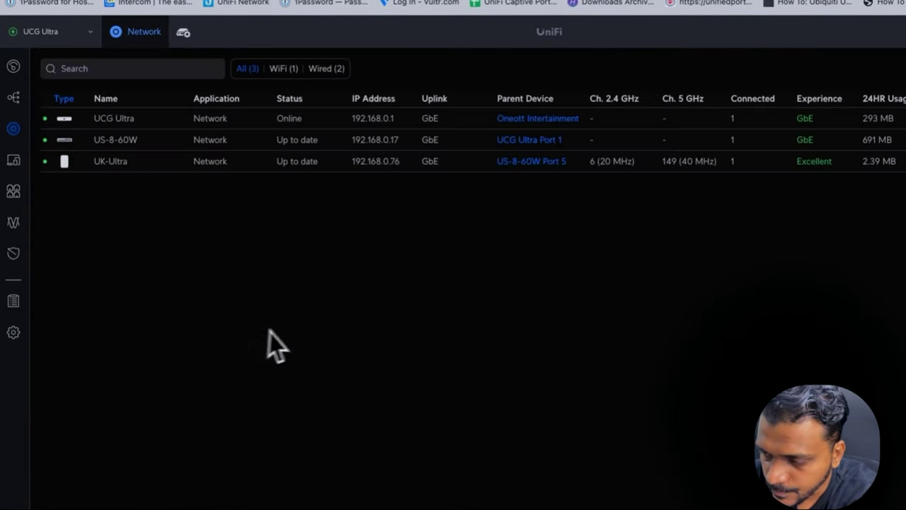
left_click(14, 333)
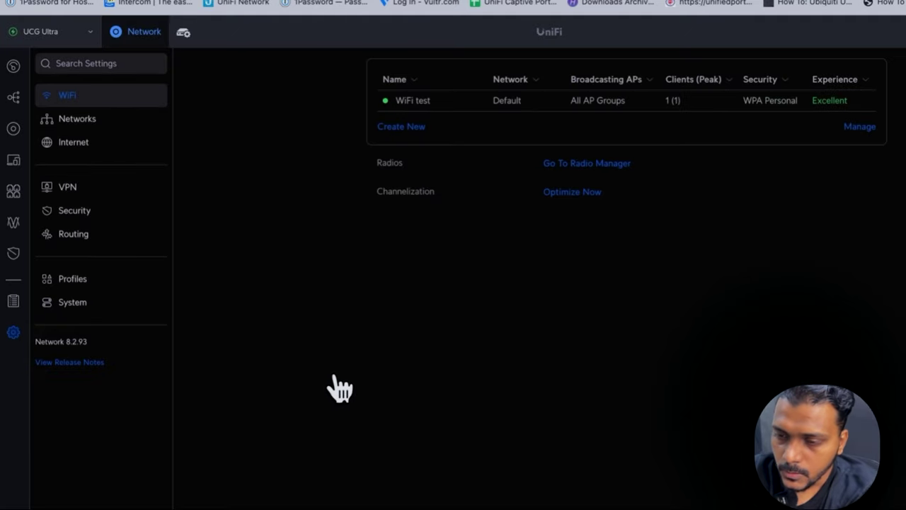
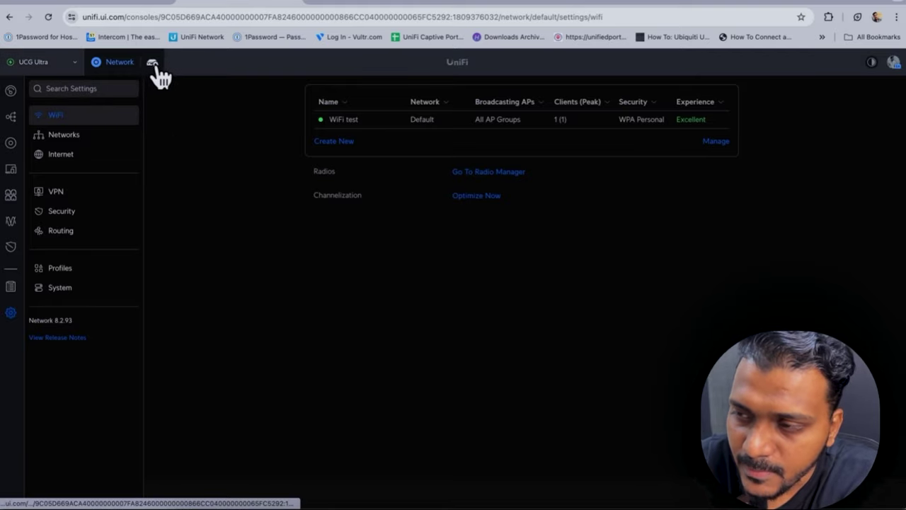
Step: Return to Site Manager, check the device updates across the sites, and reopen the UCG Ultra site's device list
left_click(76, 57)
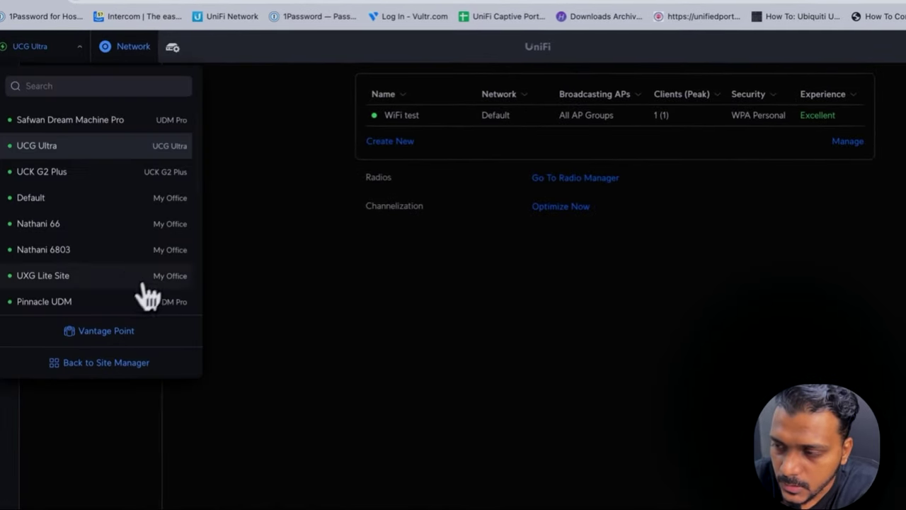
left_click(104, 370)
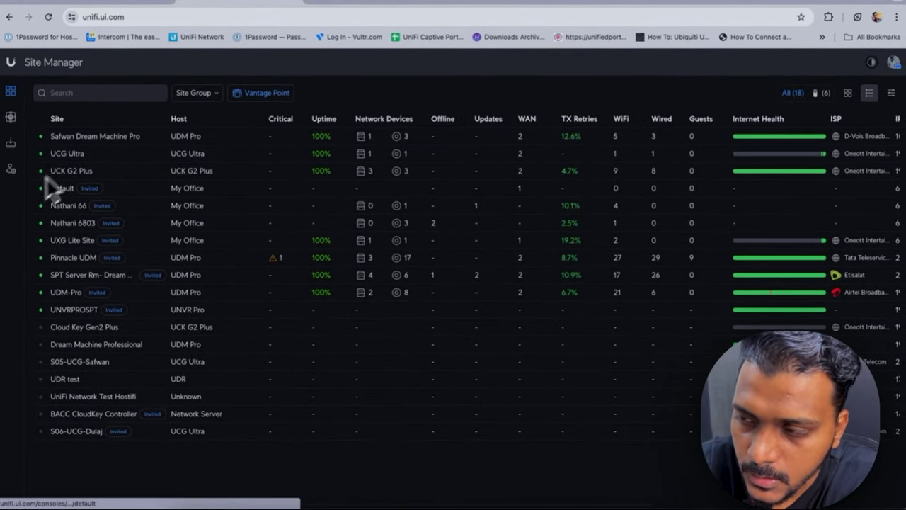
left_click(14, 137)
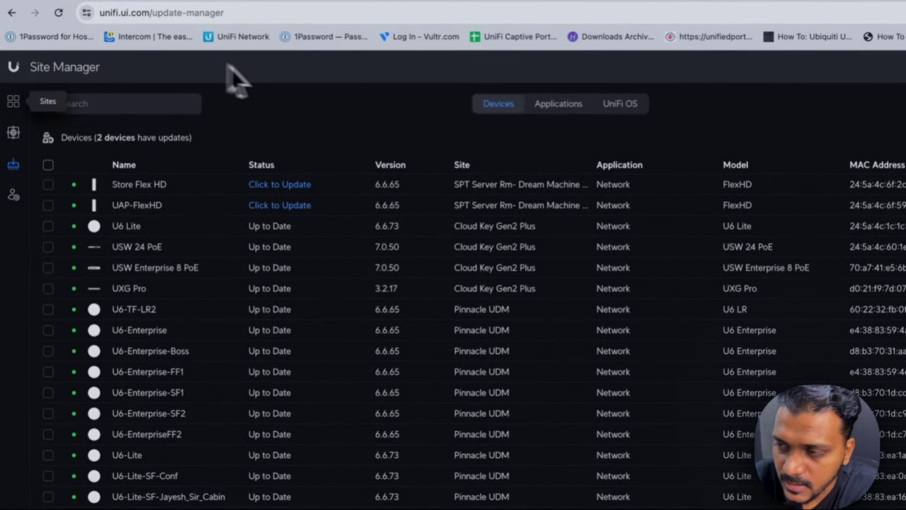
key("alt+Left")
left_click(78, 186)
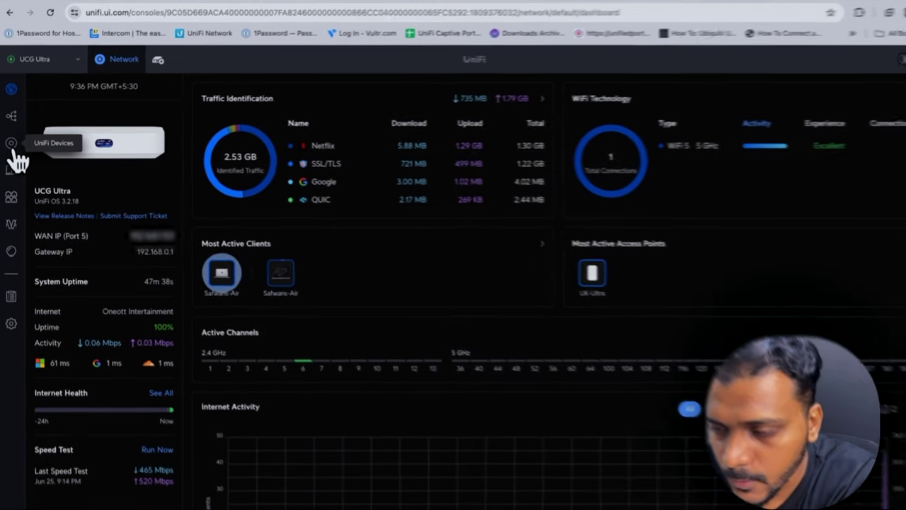
left_click(12, 144)
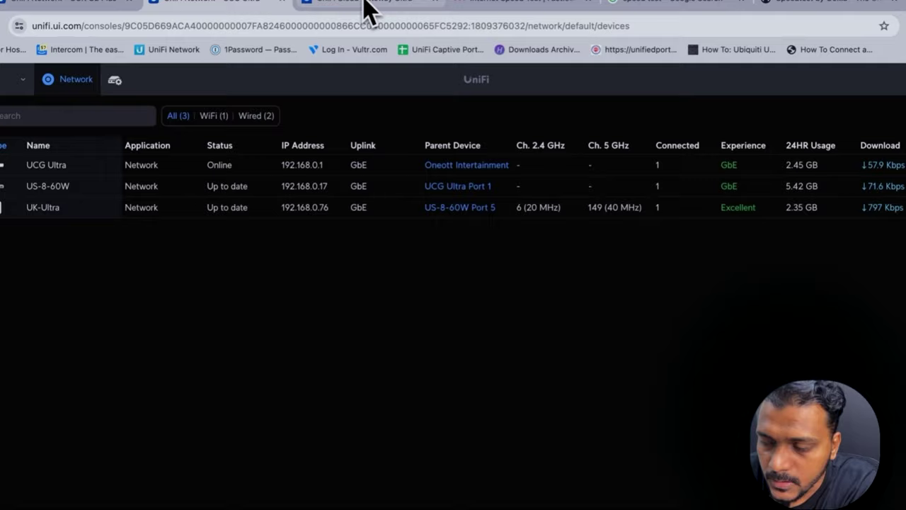
Step: Browse the CloudKeys & Gateways products on the Ubiquiti Tech Specs page and return to the UCG Ultra device list
left_click(376, 4)
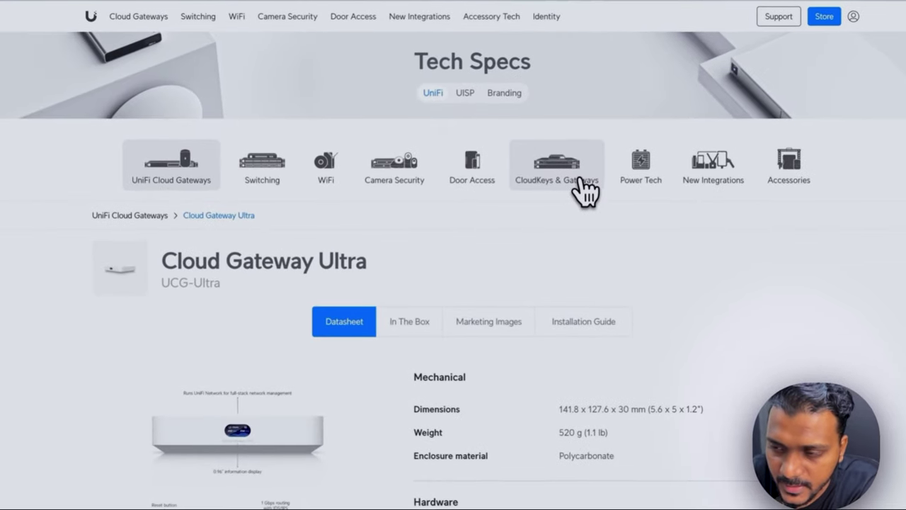
left_click(571, 196)
scroll(566, 388, "down", 2)
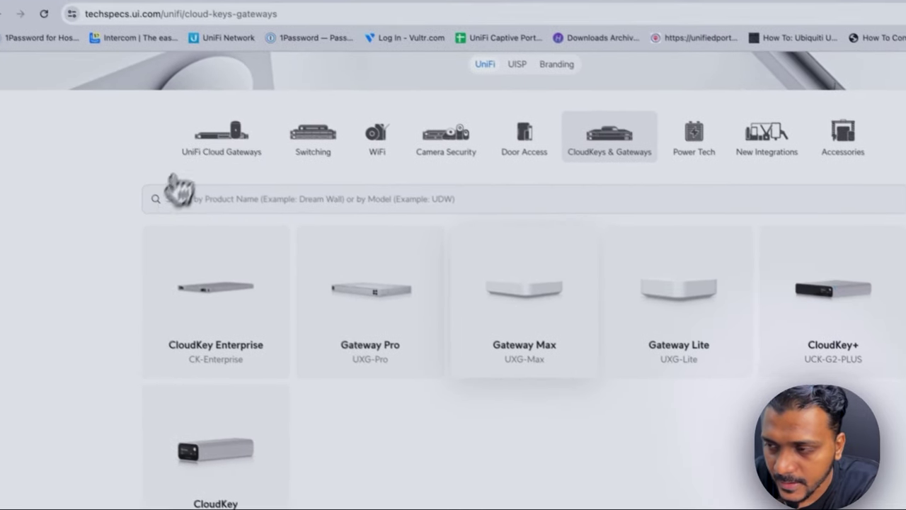
left_click(127, 8)
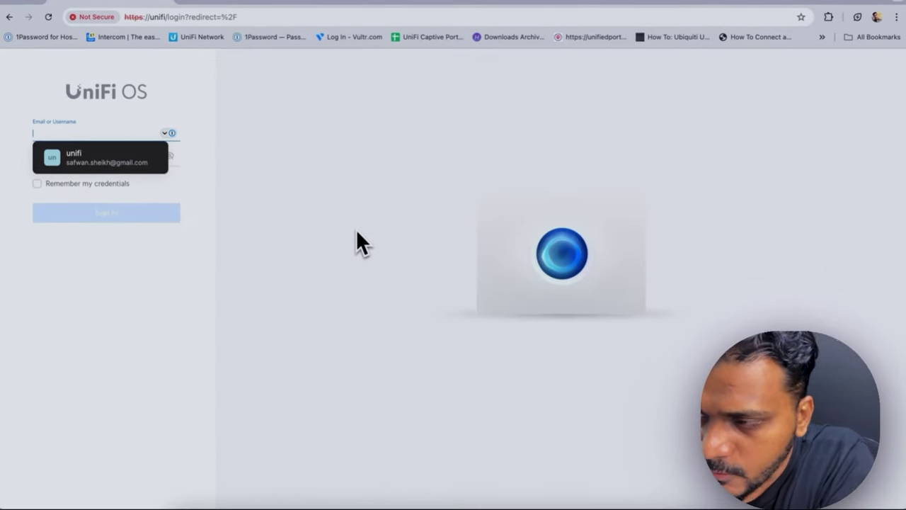
left_click(242, 5)
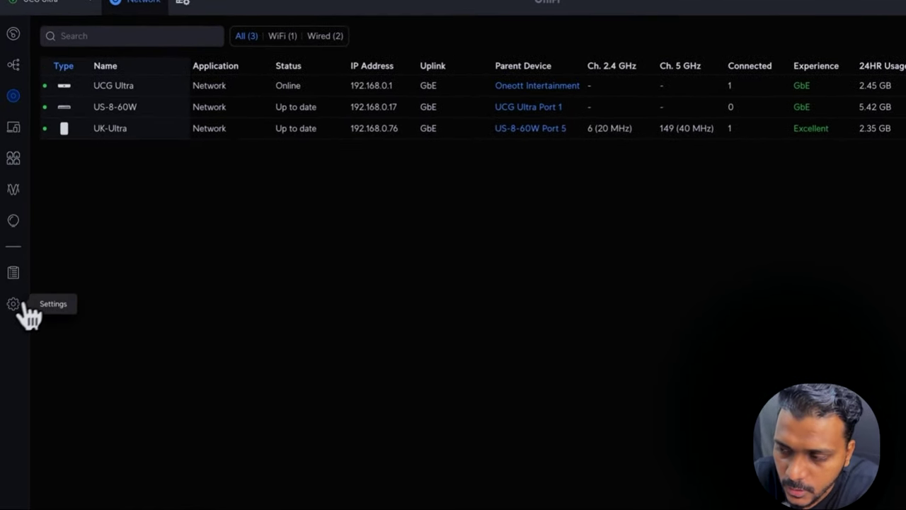
Step: Review the security and routing settings, and list the record types offered for a custom DNS entry
left_click(15, 308)
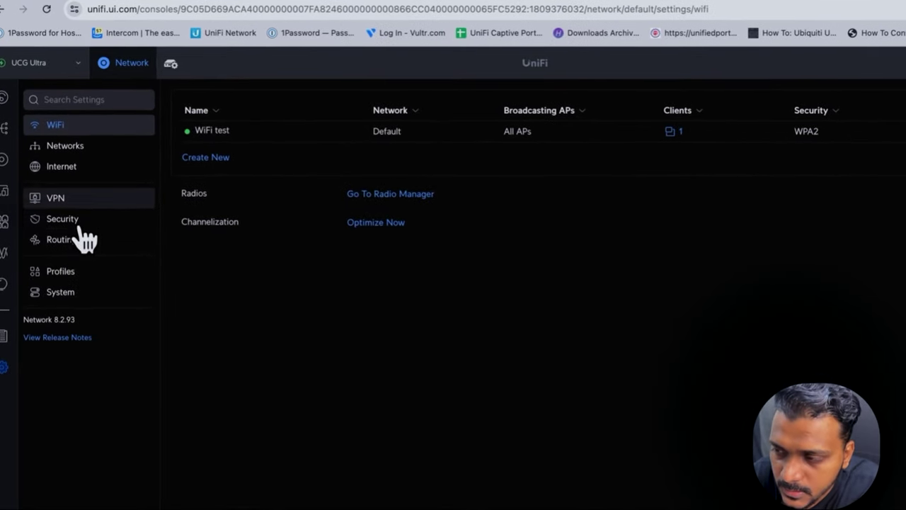
left_click(80, 226)
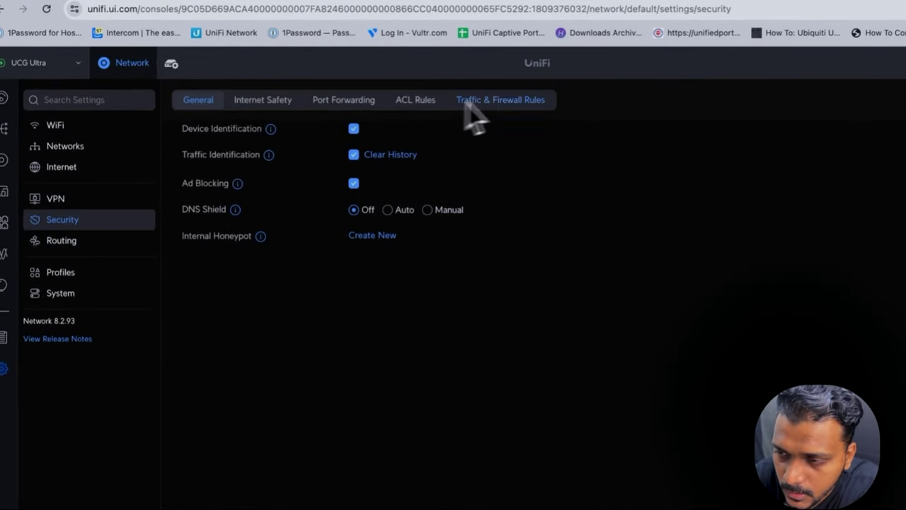
left_click(76, 247)
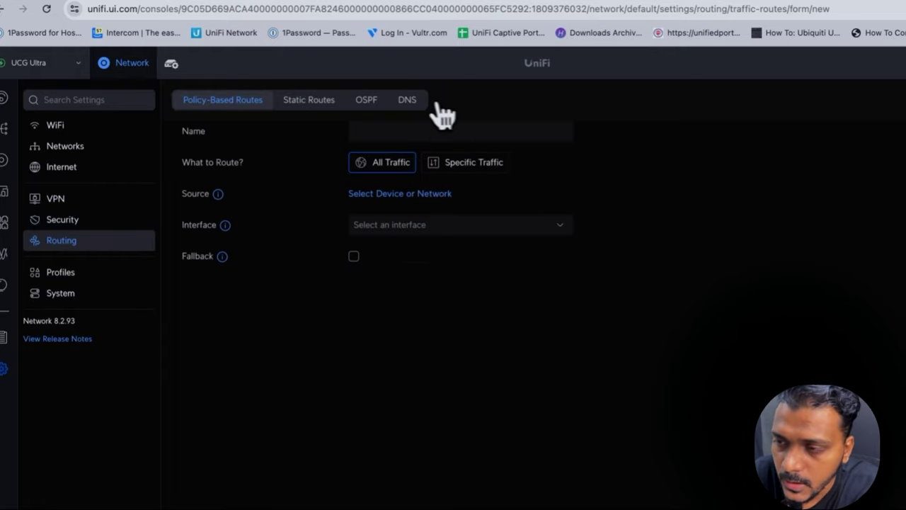
left_click(417, 101)
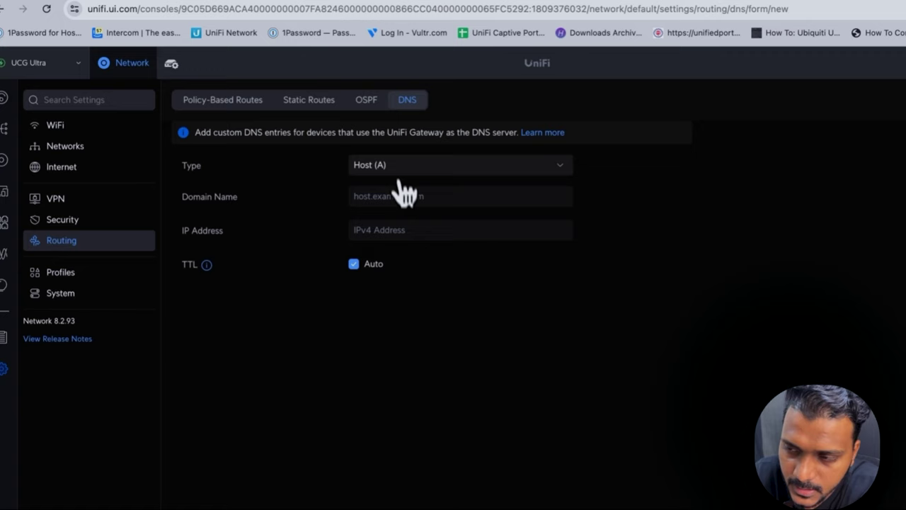
left_click(399, 170)
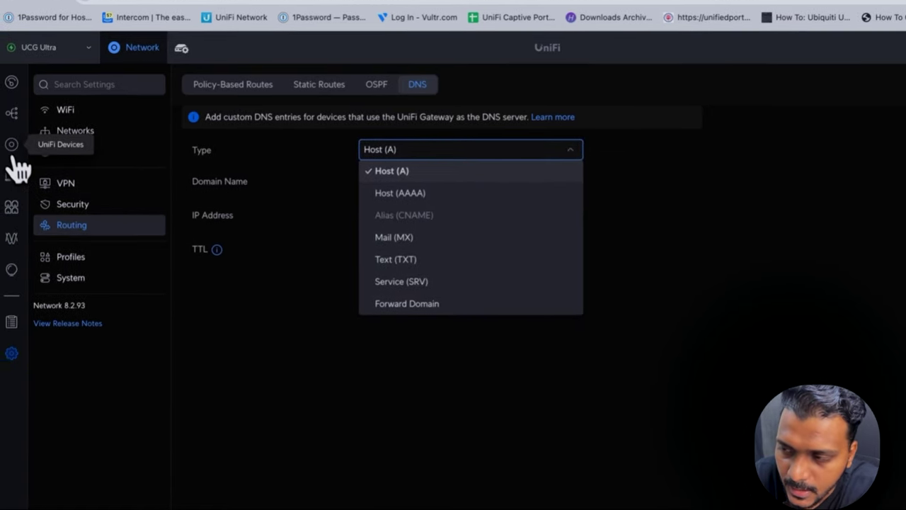
Step: Check the device list and review the access point's radio, coverage, connectivity, environment and speed test pages
left_click(14, 146)
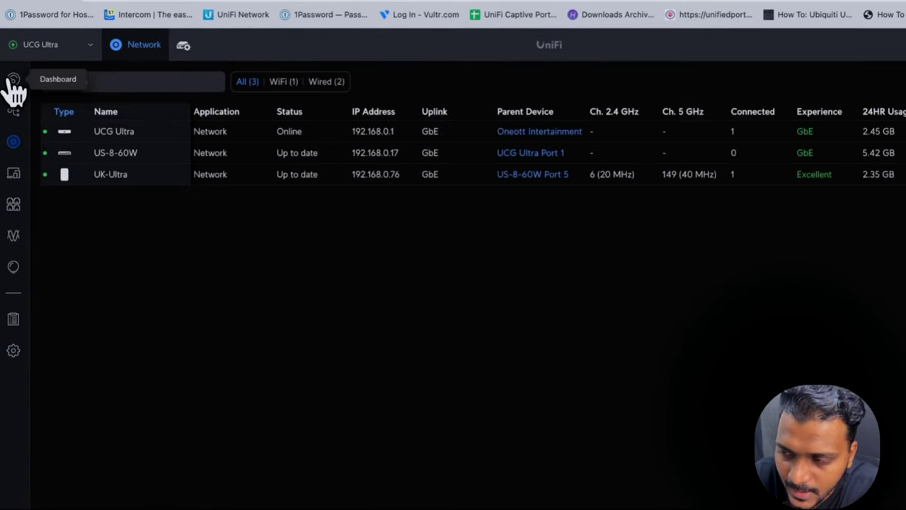
left_click(13, 237)
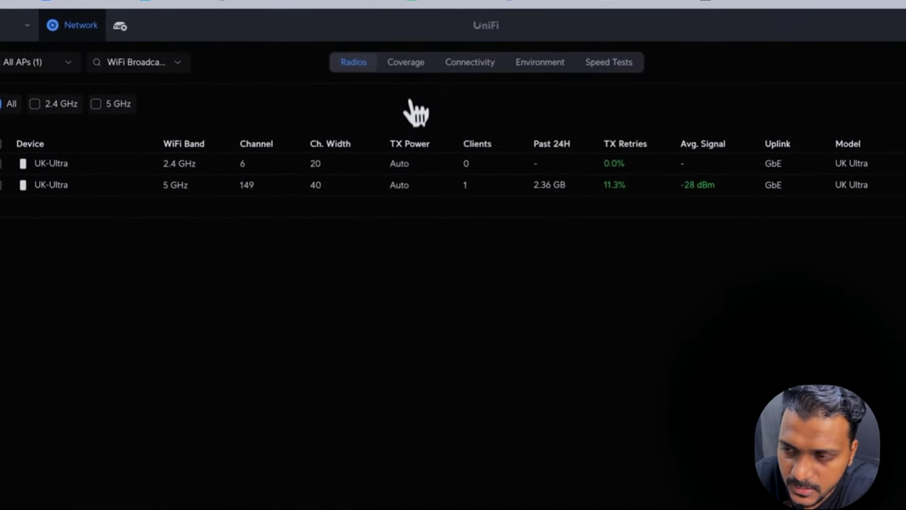
left_click(416, 70)
left_click(489, 67)
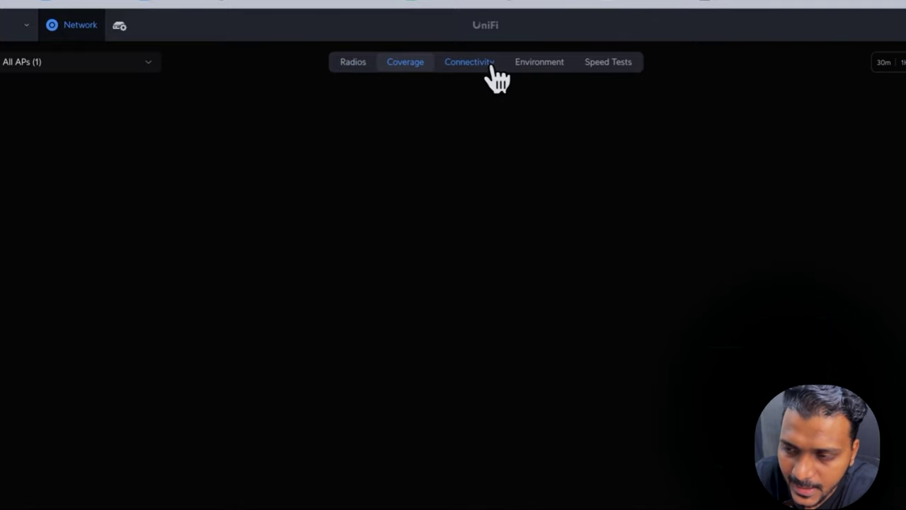
left_click(542, 69)
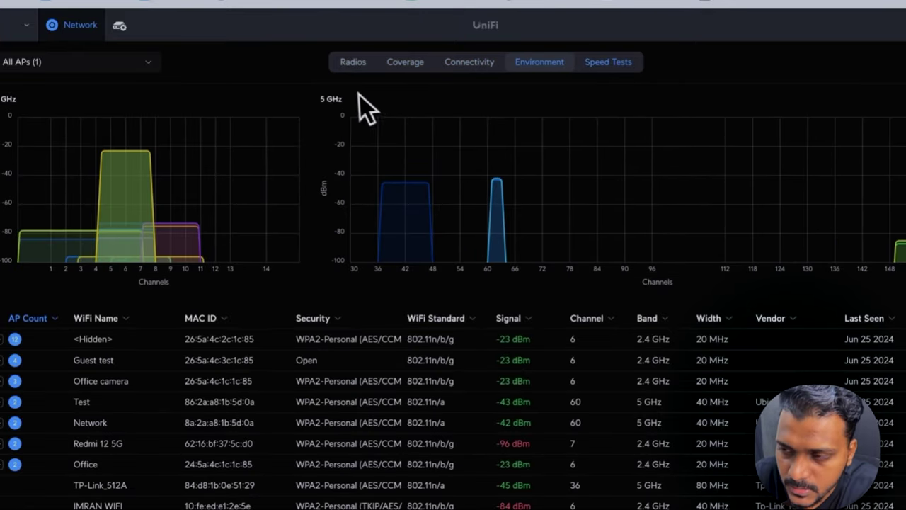
left_click(354, 64)
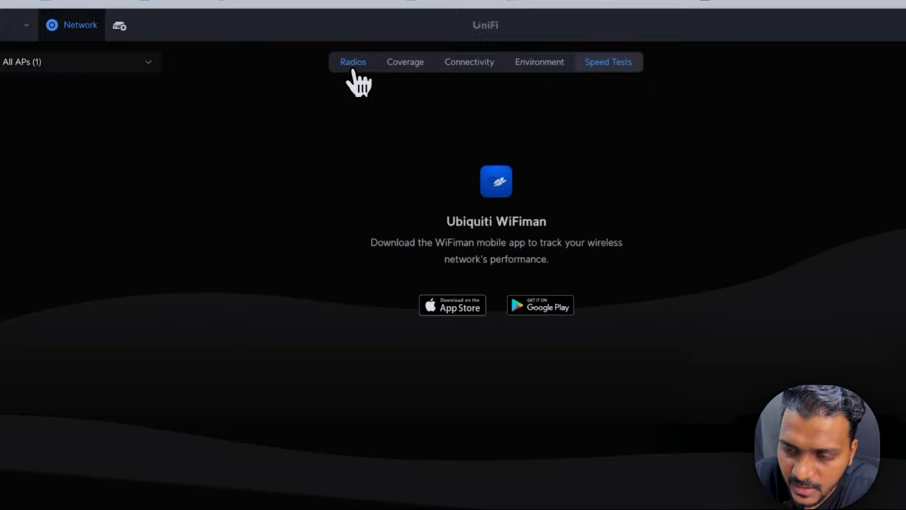
left_click(354, 64)
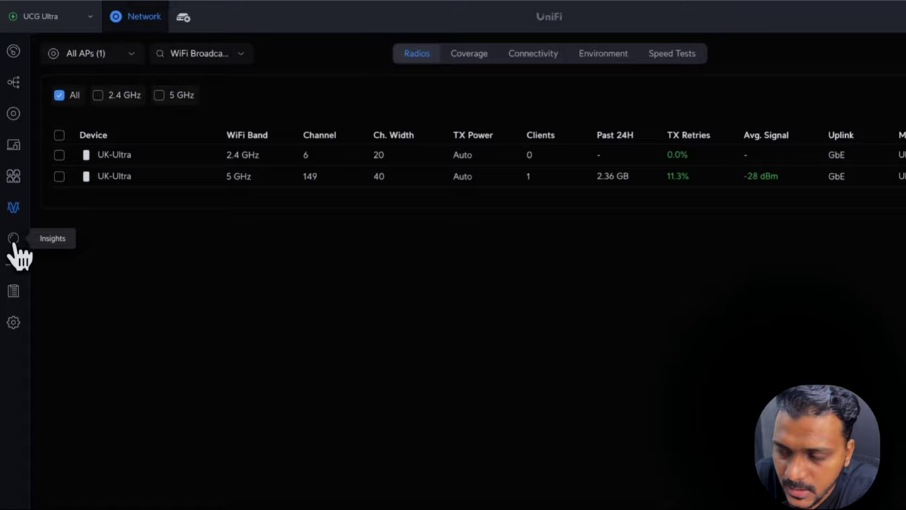
Step: Open the Insights traffic data for all clients
left_click(13, 239)
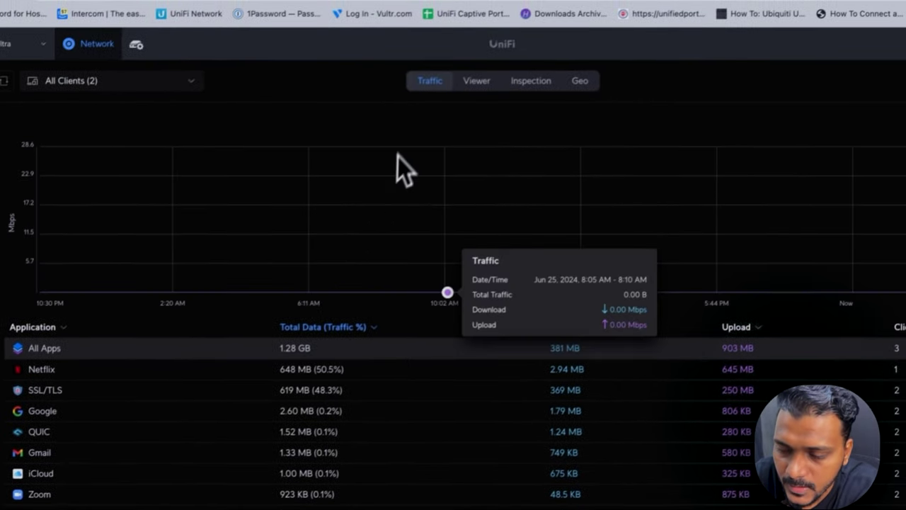